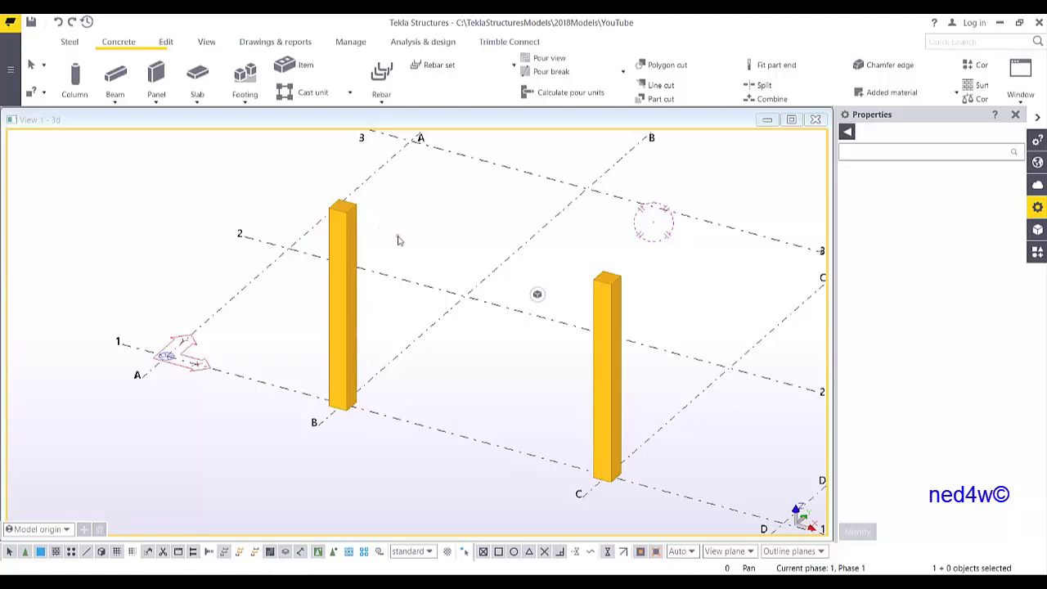
middle_drag(365, 220, 373, 237)
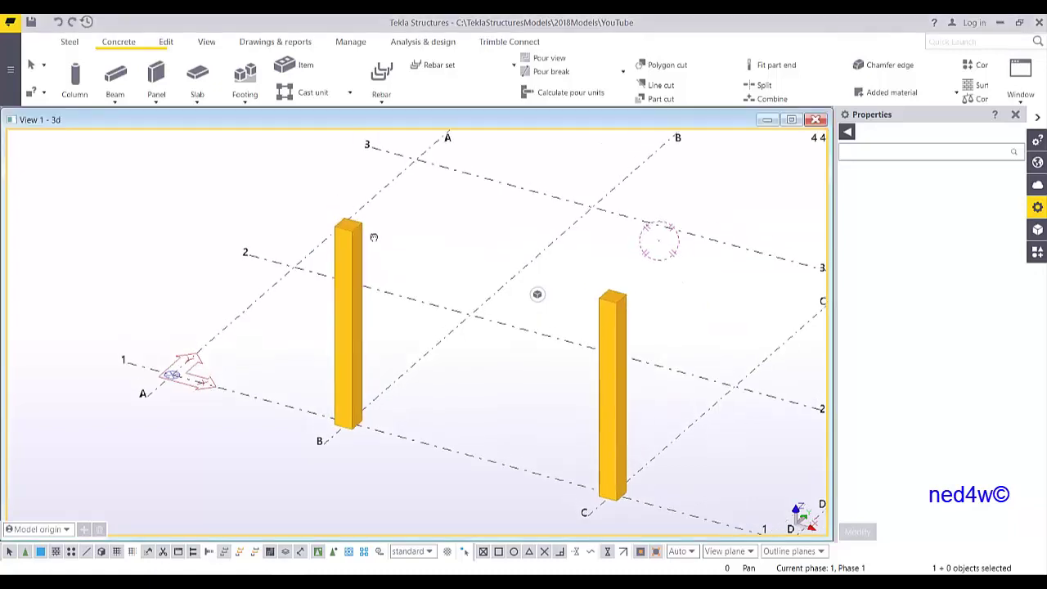
click(116, 102)
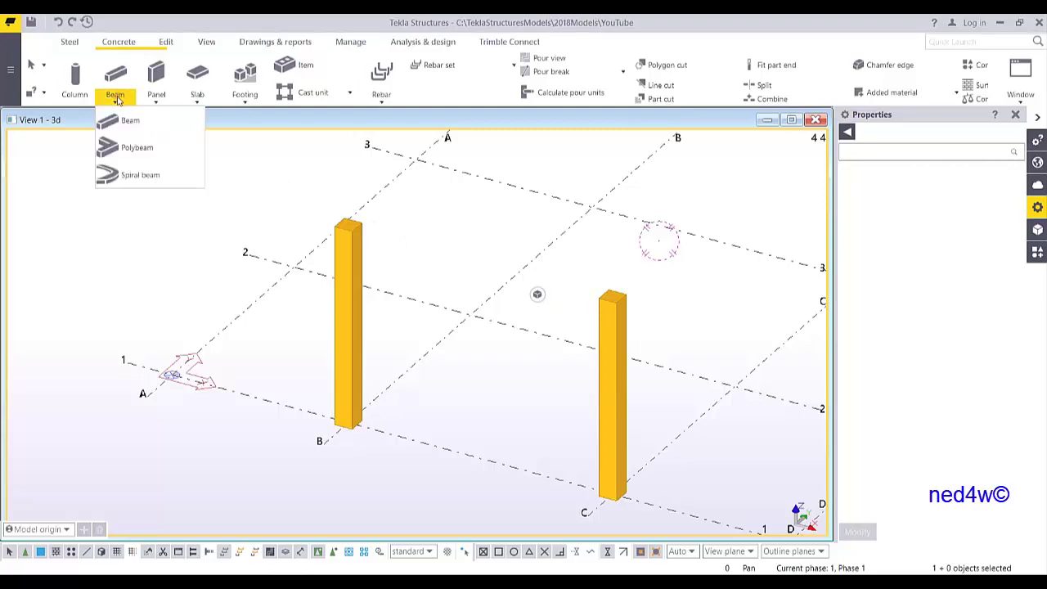
click(119, 120)
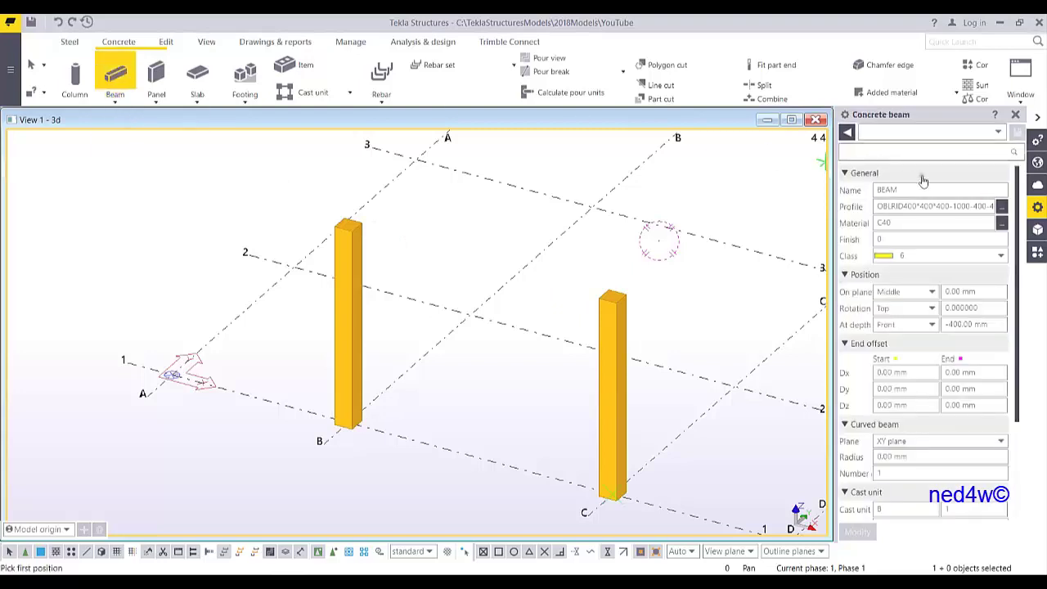
click(1001, 206)
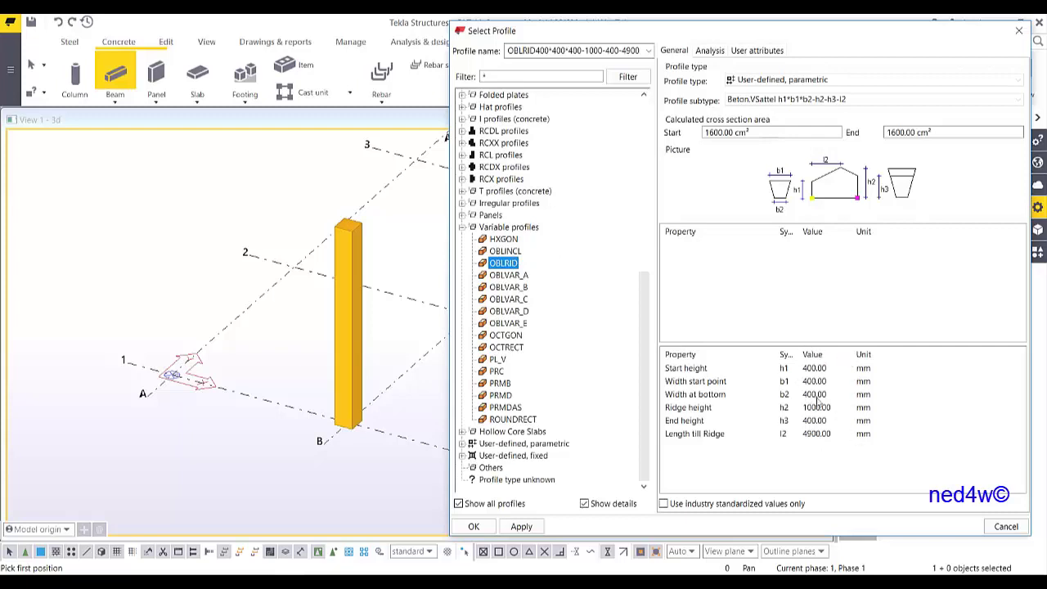
click(525, 527)
click(474, 527)
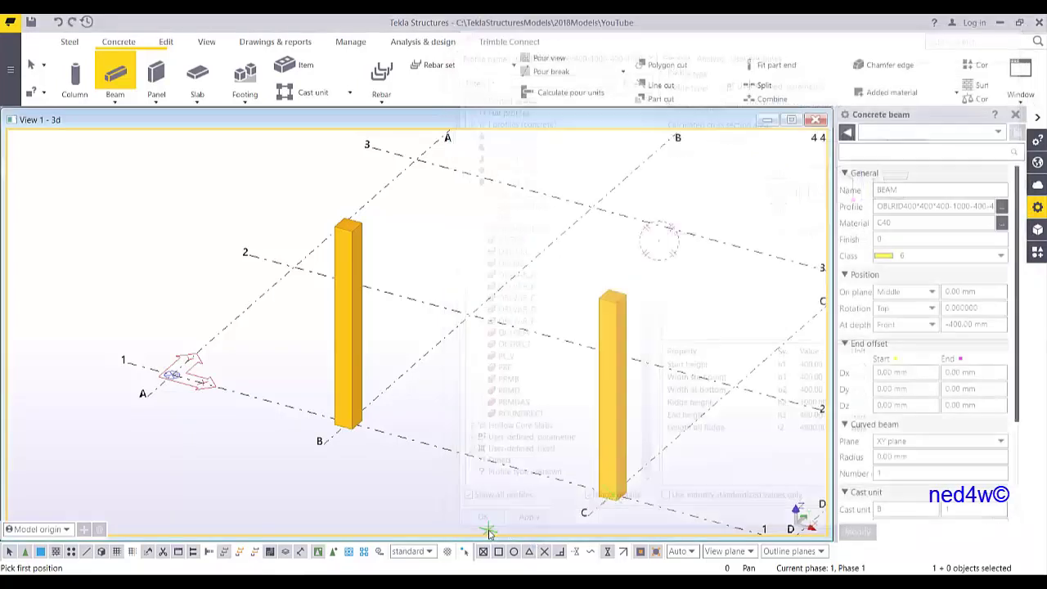
- Place the ridge beam from the top of the column at grid B to the top of the column at grid C
click(348, 223)
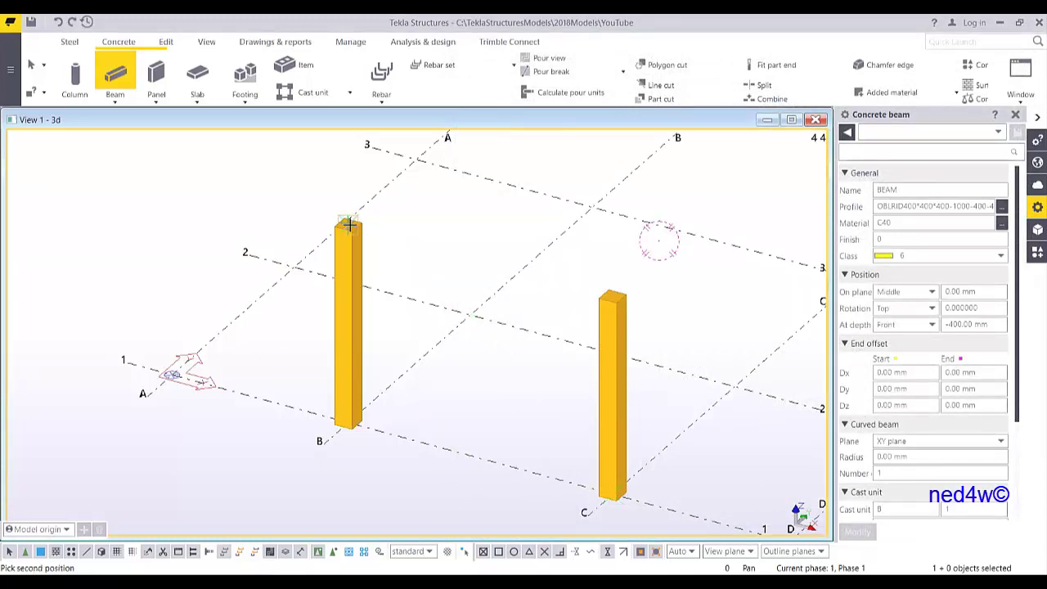
click(612, 293)
right_click(509, 206)
click(540, 209)
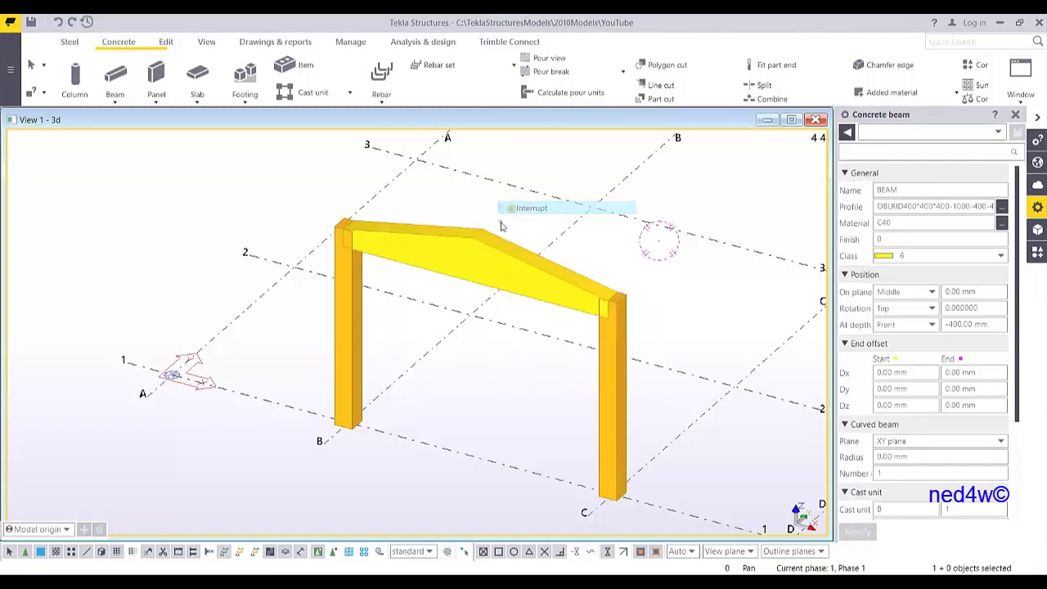
- Try to add Corbel connection (14) between the grid B column and the ridge beam
scroll(440, 301, up, 2)
ctrl+middle_drag(440, 301, 488, 260)
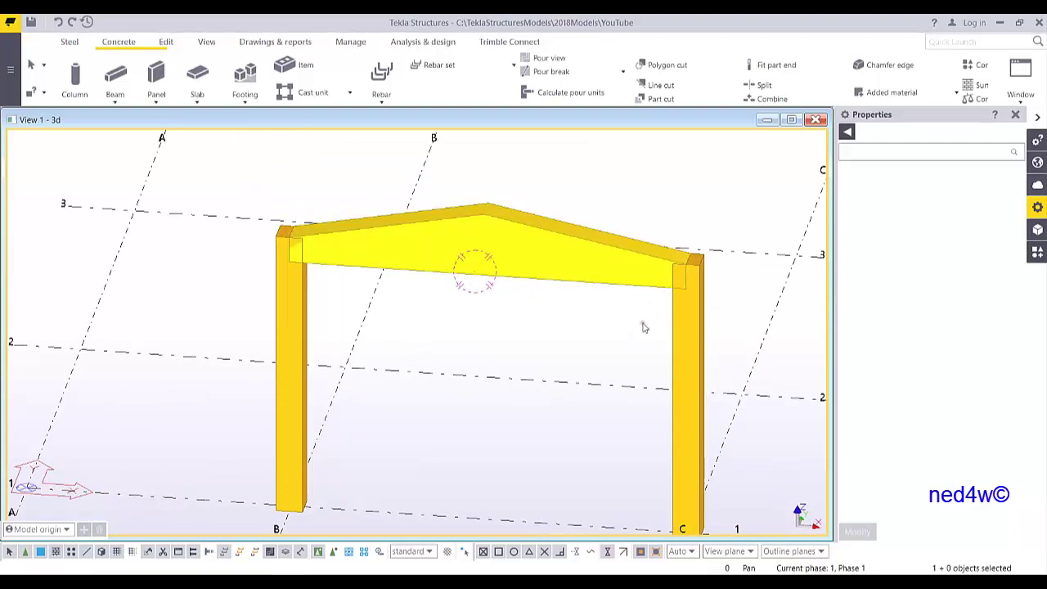
click(1037, 252)
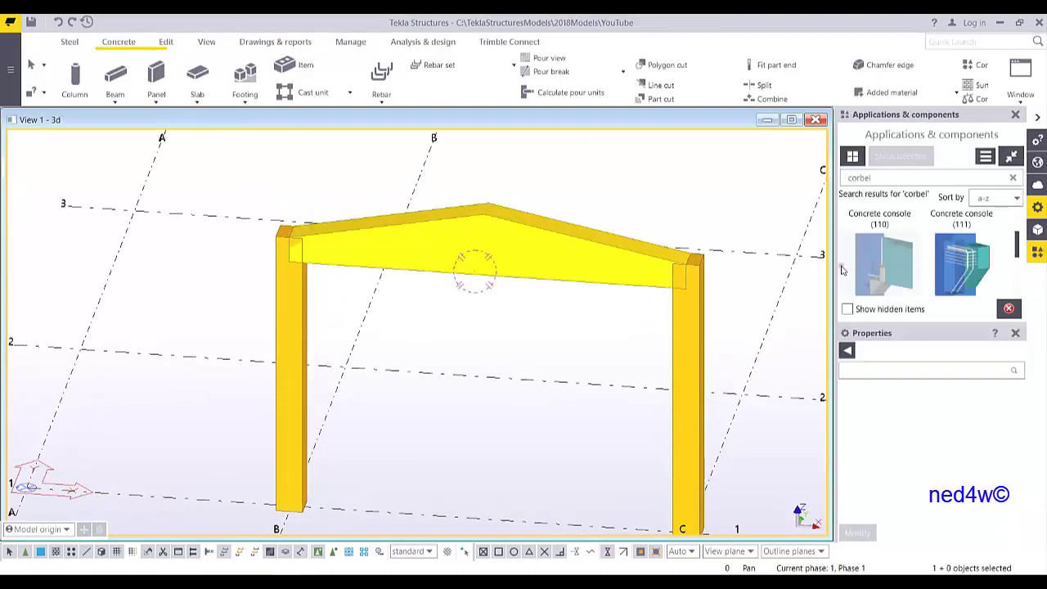
click(1016, 333)
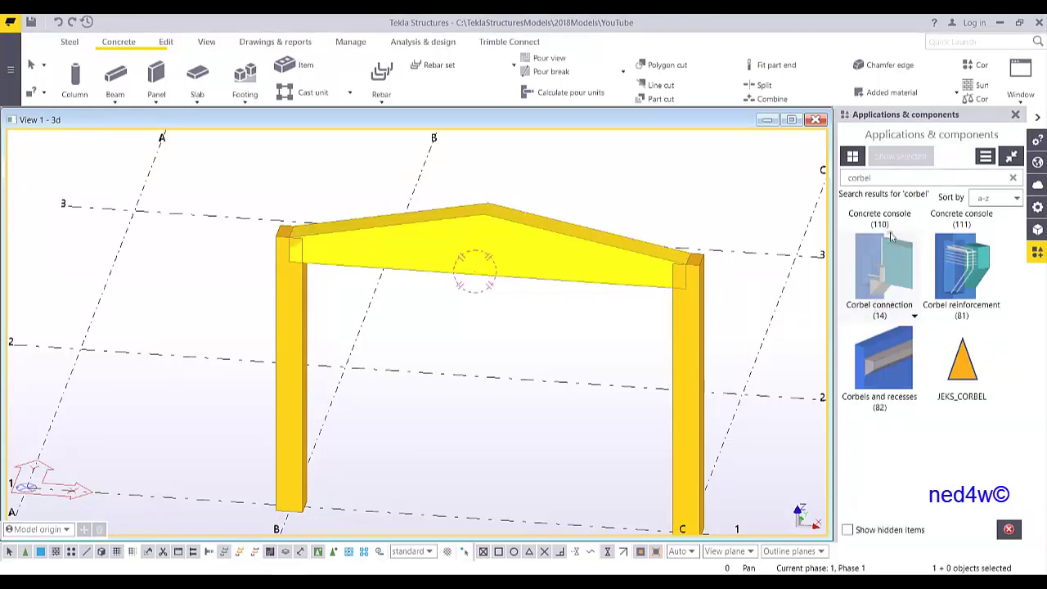
click(905, 284)
click(294, 301)
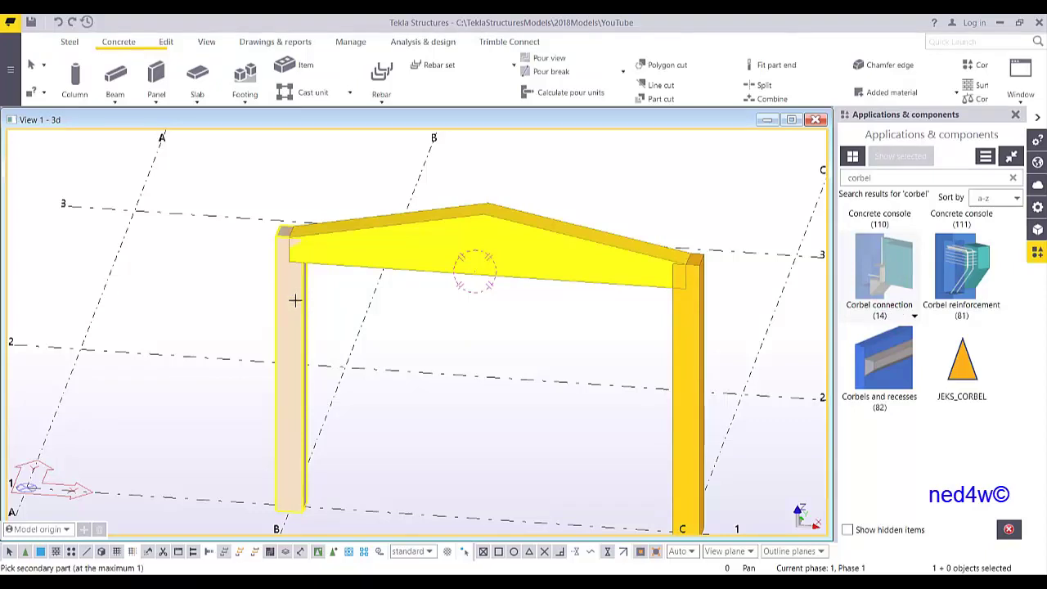
click(332, 263)
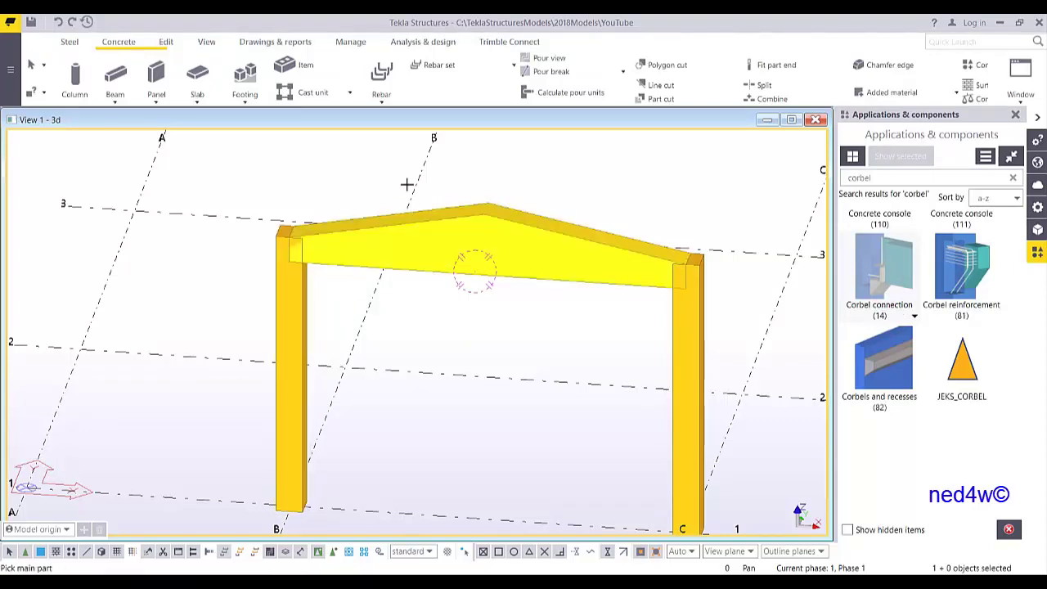
right_click(378, 170)
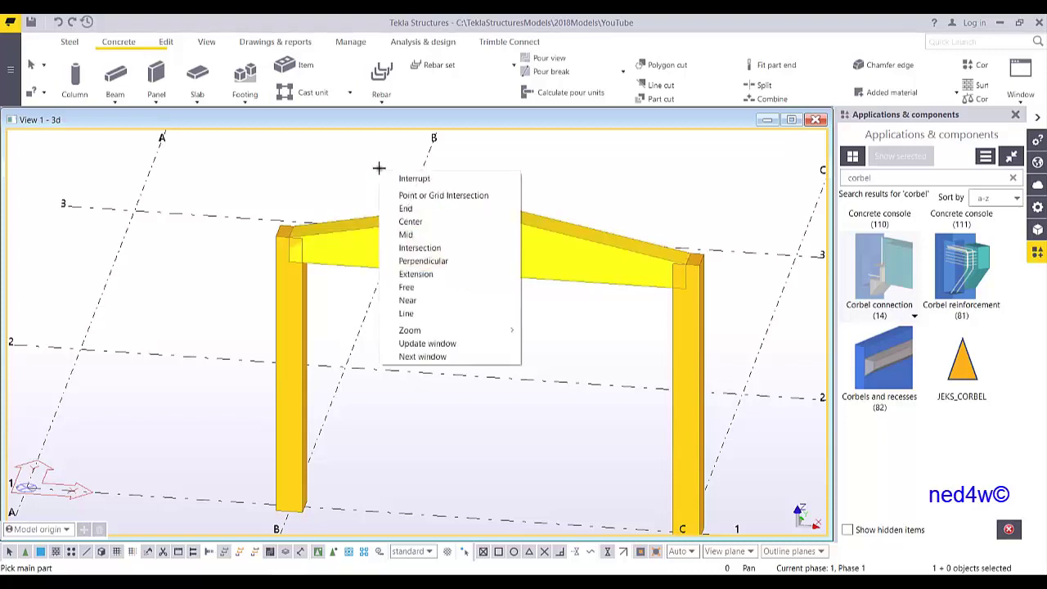
click(395, 175)
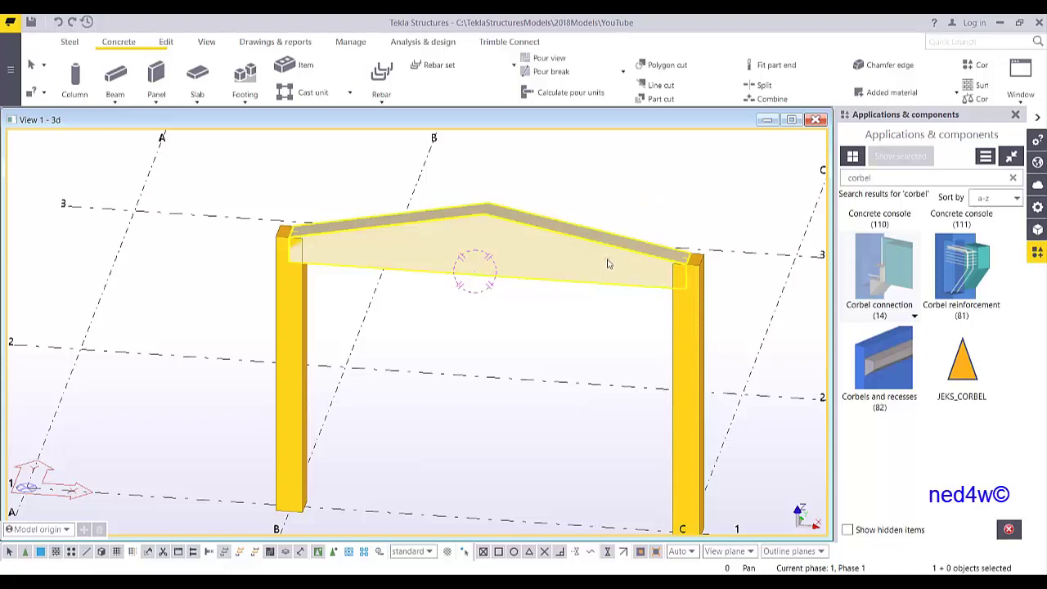
- Create a part basic view of the ridge beam, enlarged and switched to plane view
right_click(432, 241)
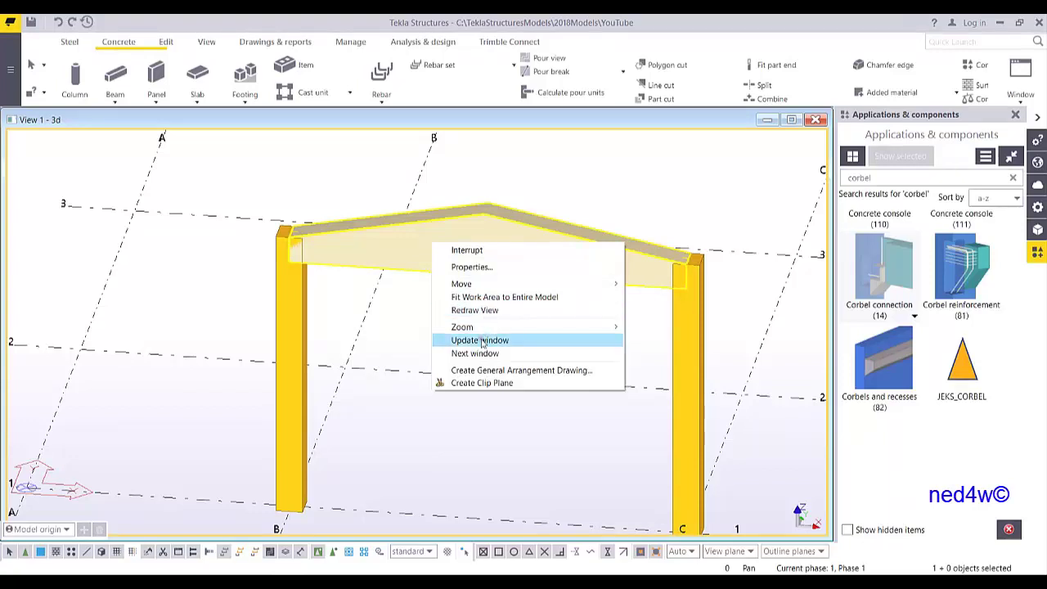
click(399, 260)
right_click(401, 256)
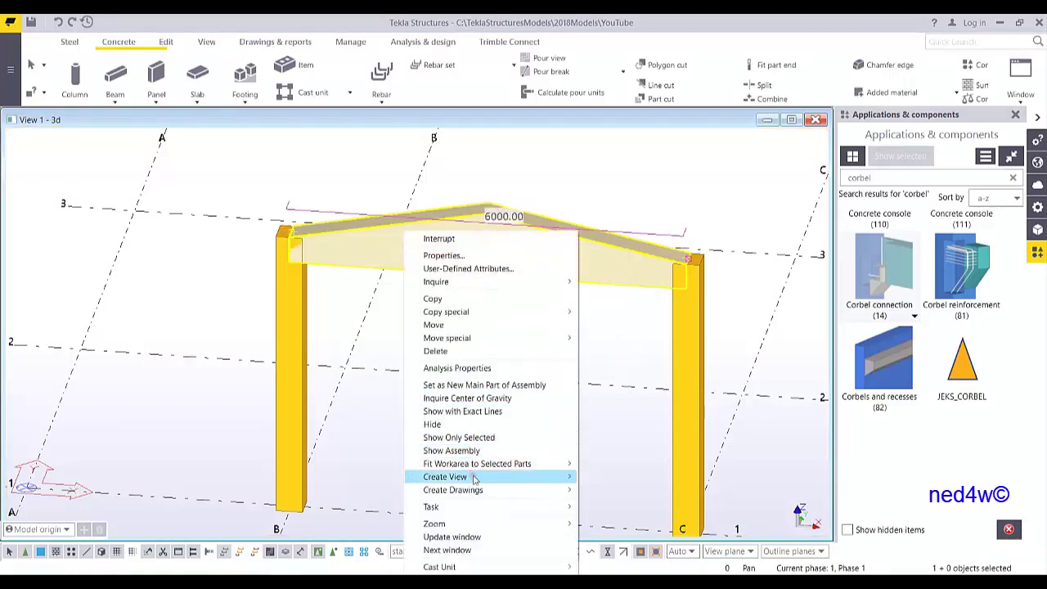
mouse_move(478, 477)
click(619, 479)
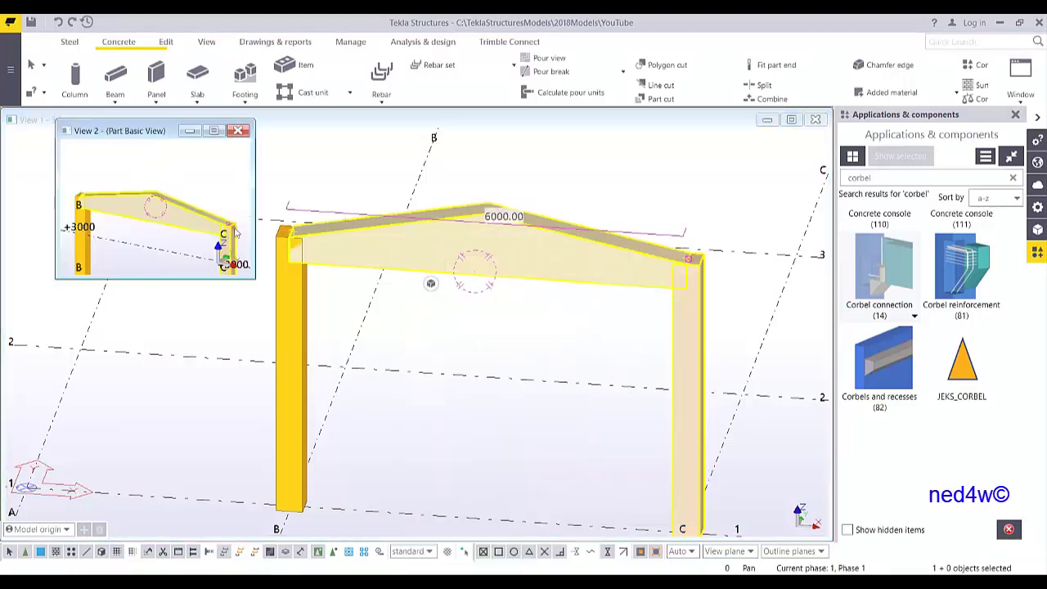
drag(254, 279, 830, 537)
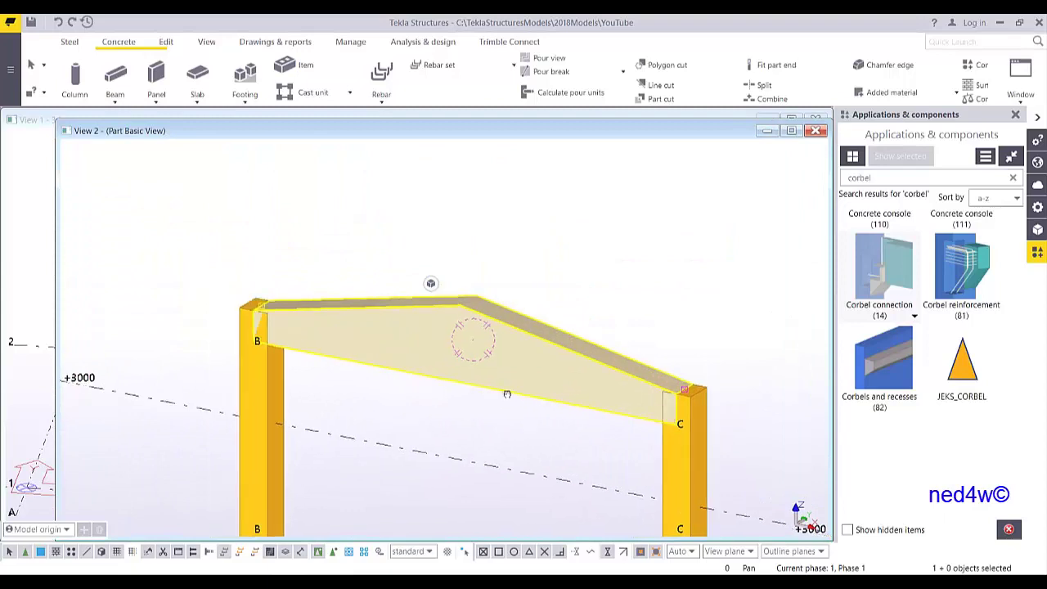
key(ctrl+p)
- Model a corbel as a concrete slab on the grid B column under the beam, 250 mm wide with a 200 mm outer edge and sloped underside
scroll(271, 278, up, 6)
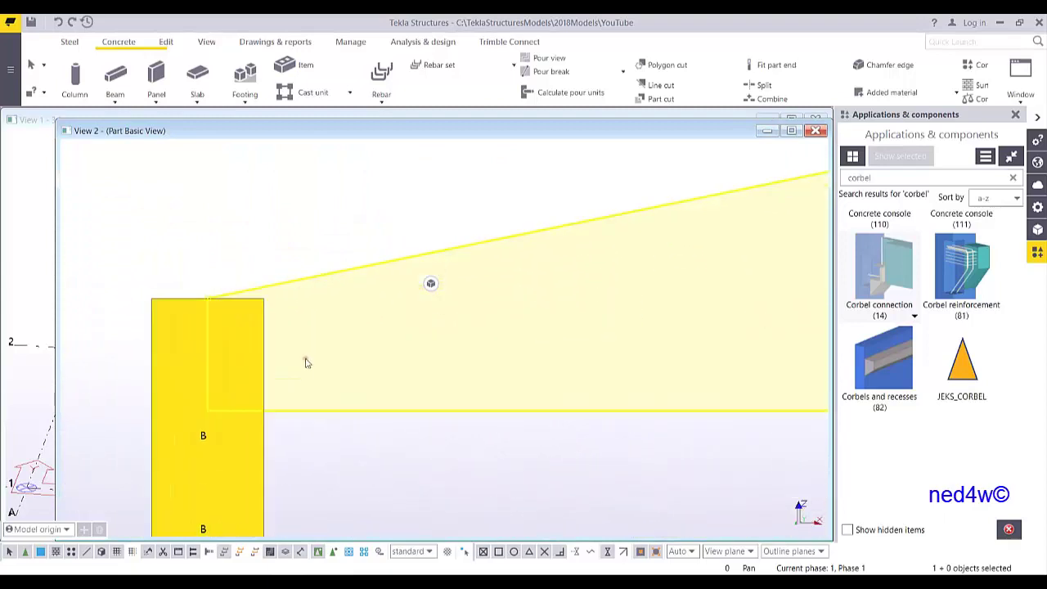
scroll(317, 320, up, 1)
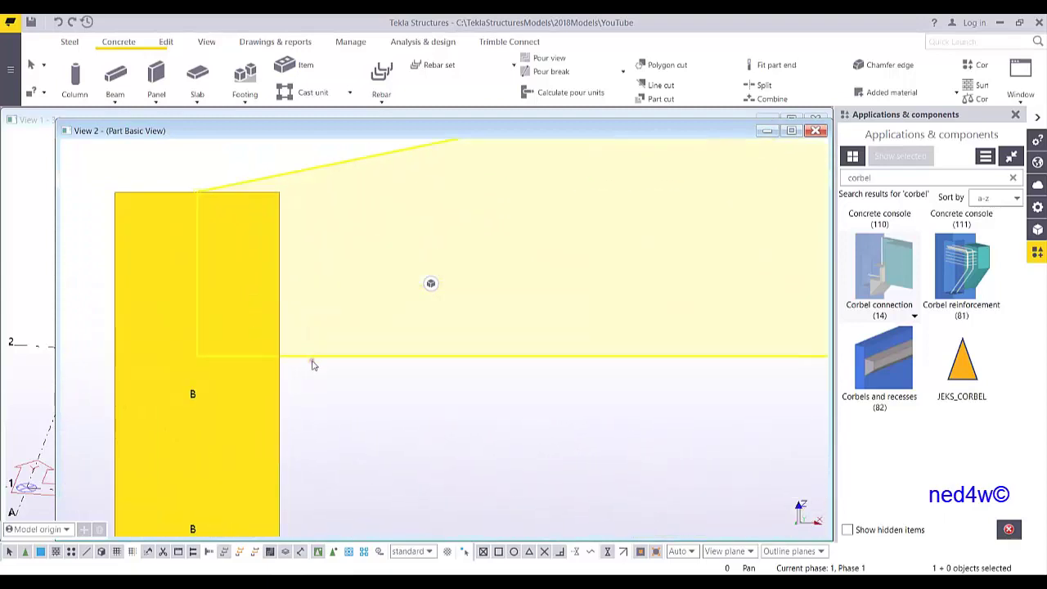
click(202, 76)
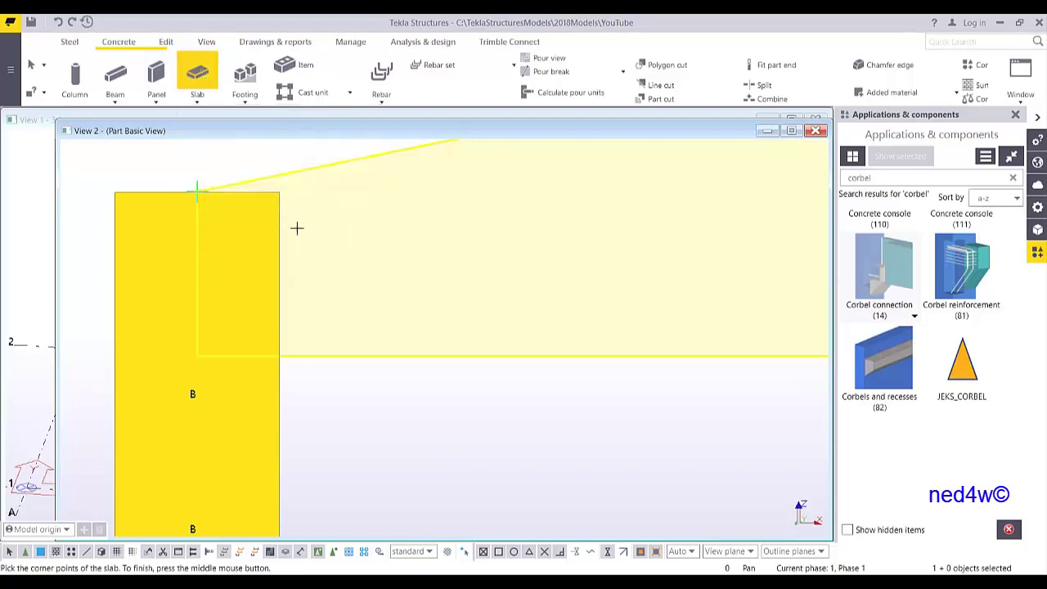
click(283, 357)
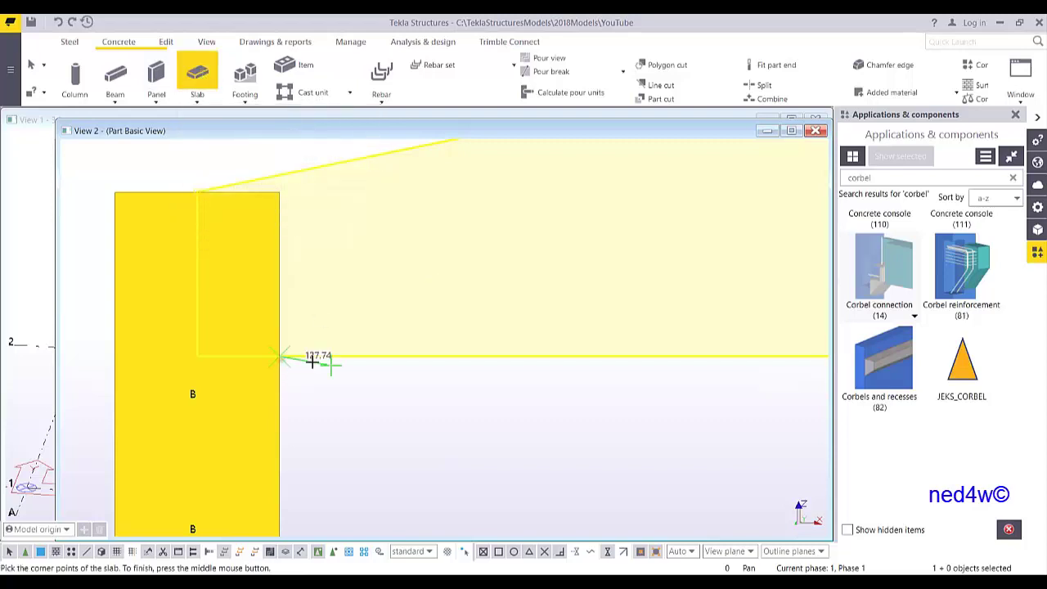
click(383, 356)
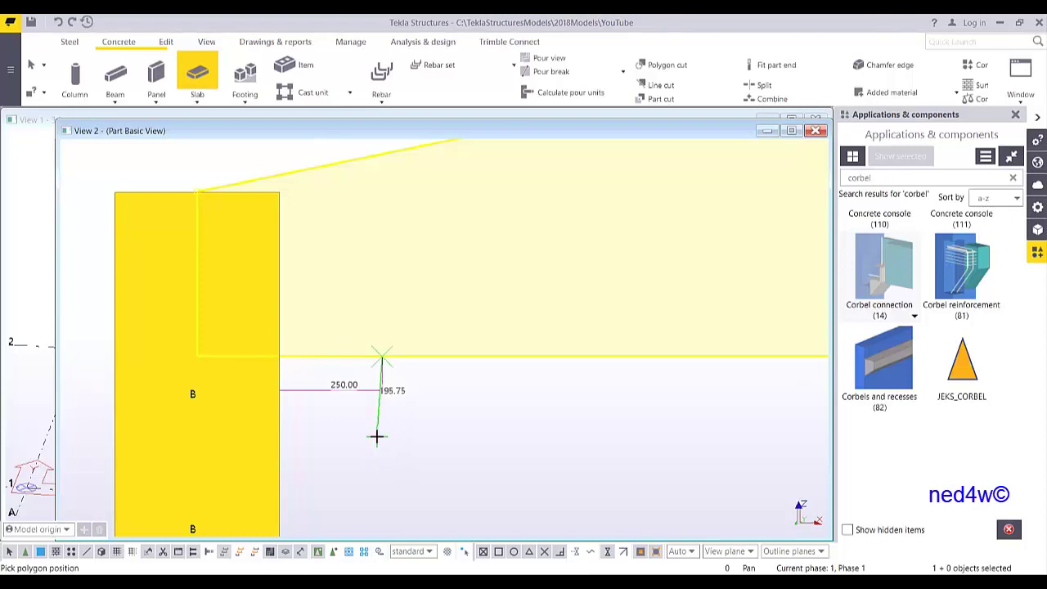
key(o)
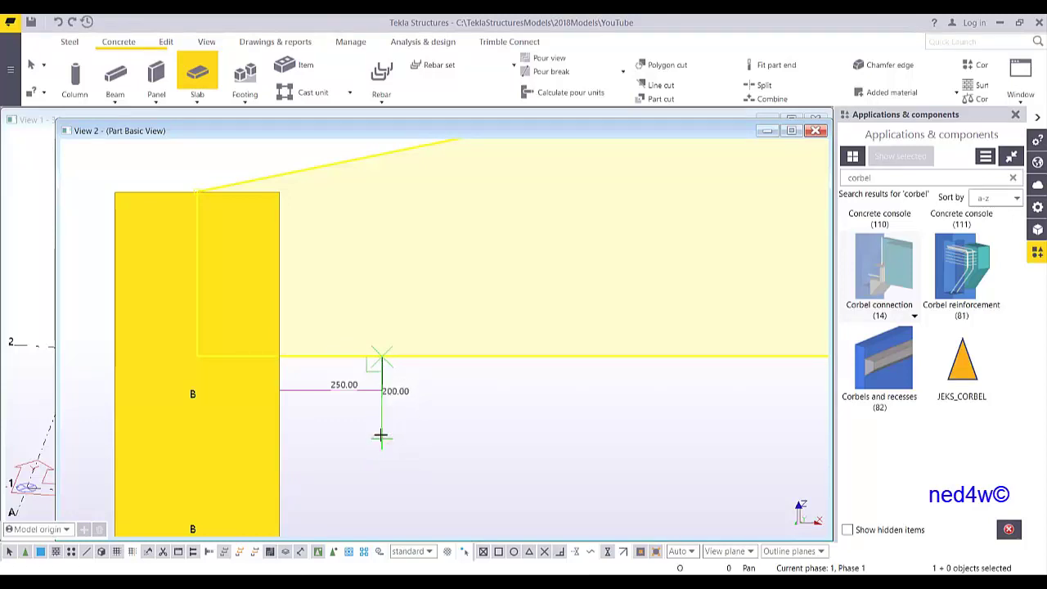
click(380, 436)
key(Insert)
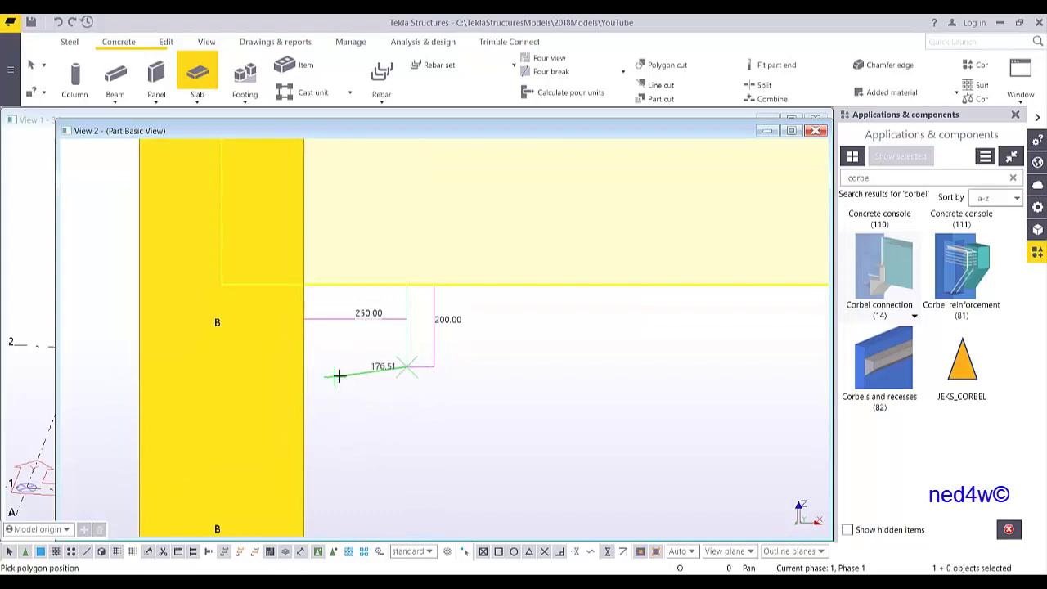
click(306, 368)
click(307, 467)
middle_click(359, 355)
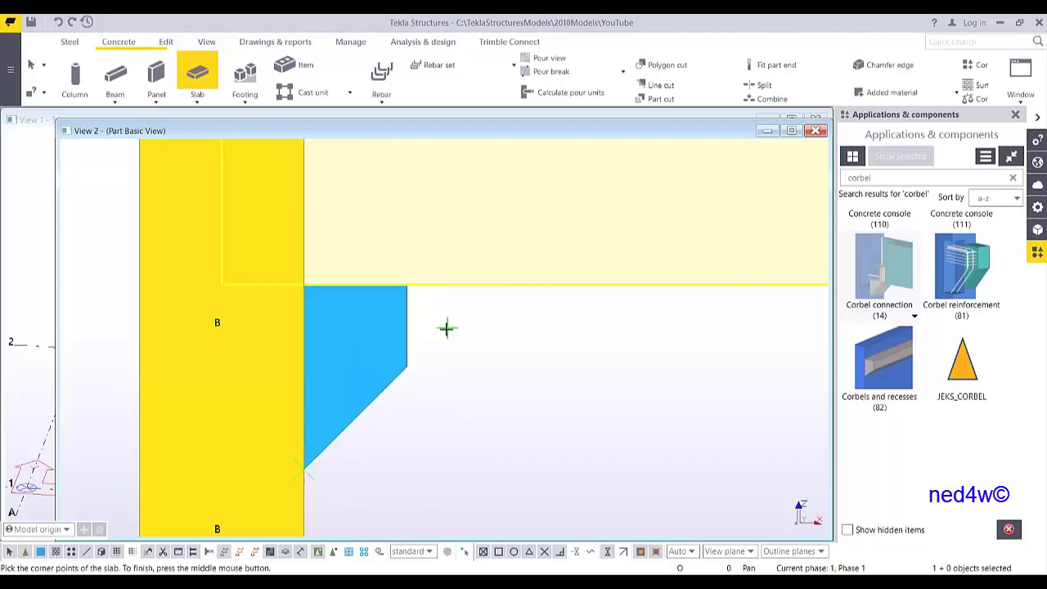
key(Escape)
- Fit the ridge beam's end at the grid B column along a vertical line offset 10 mm from the column face
scroll(407, 367, down, 3)
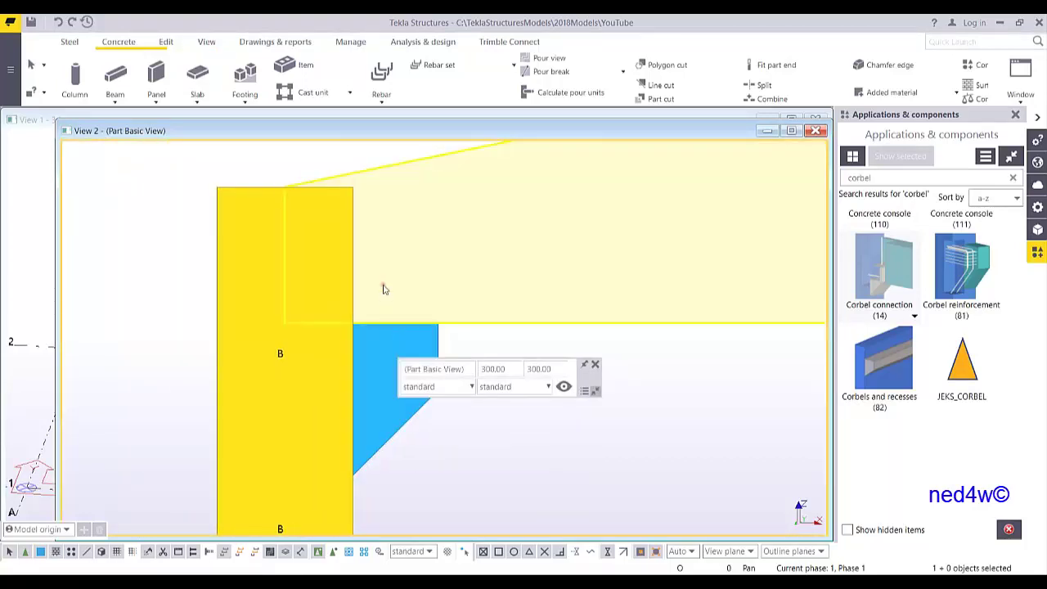
click(206, 43)
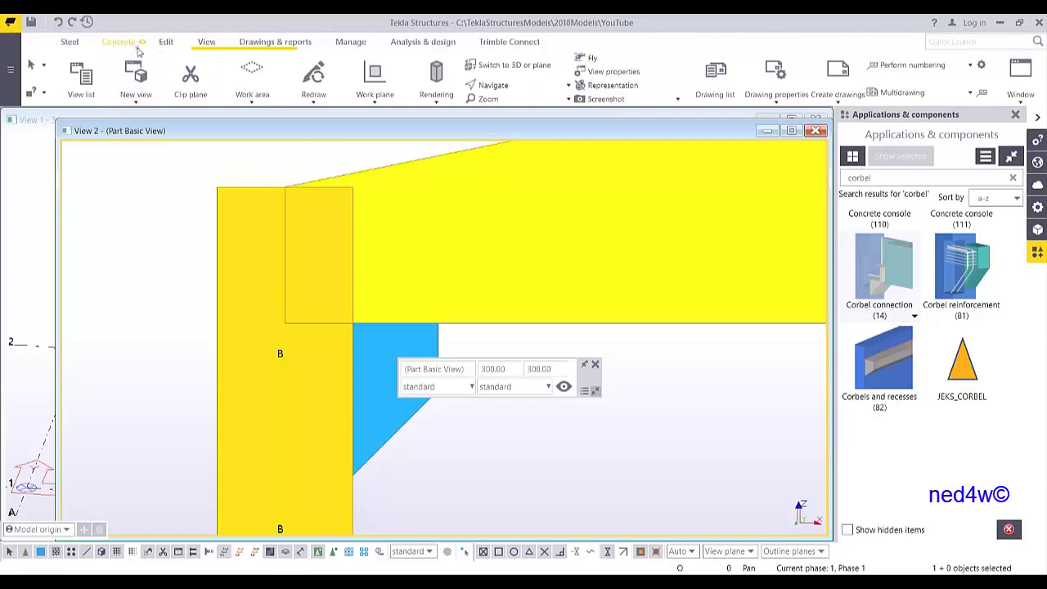
click(162, 44)
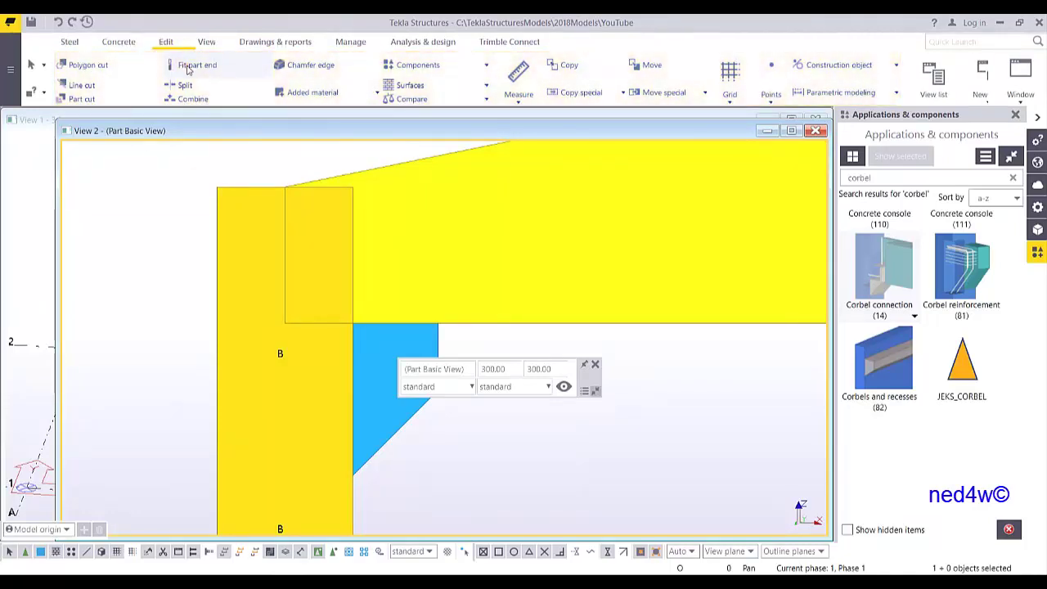
click(187, 67)
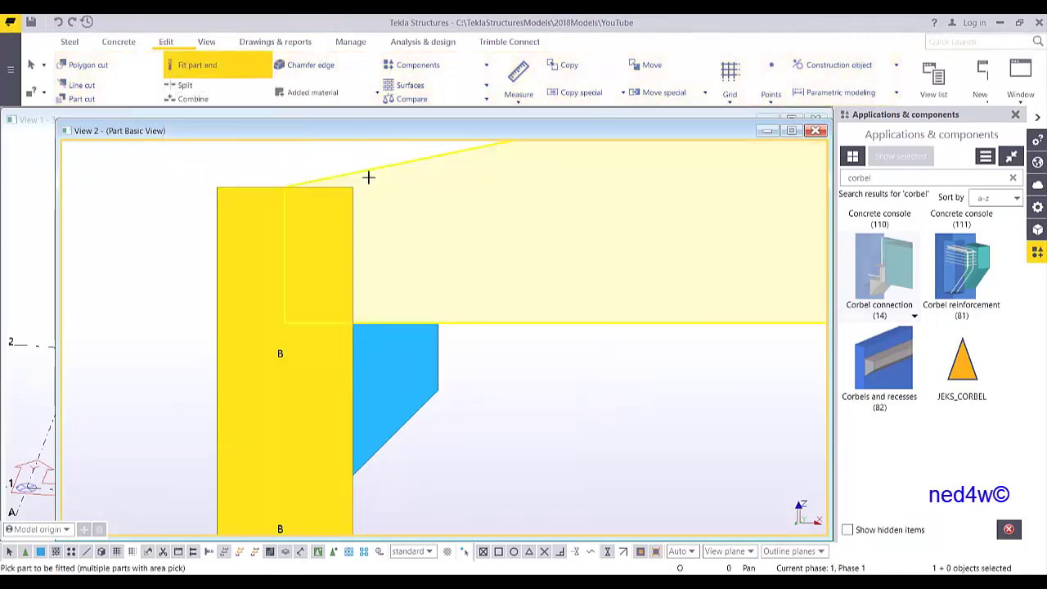
click(368, 176)
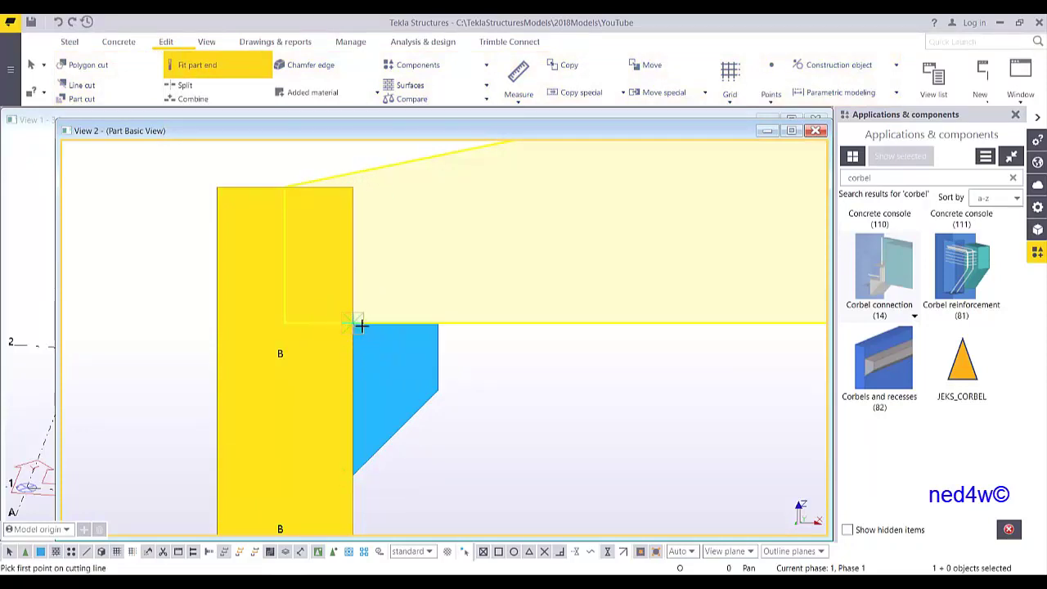
scroll(360, 323, up, 2)
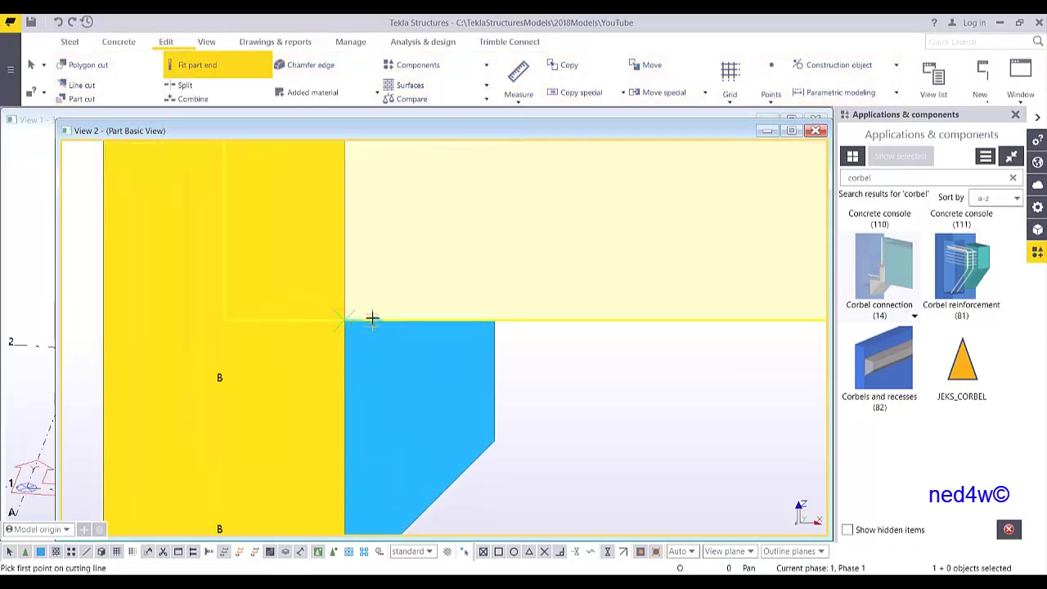
text(10)
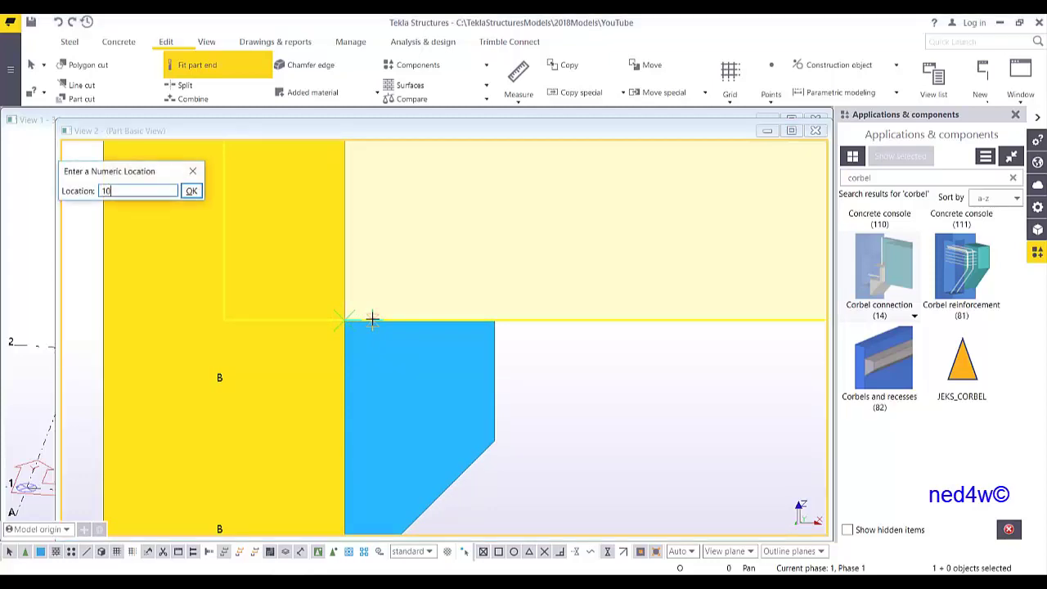
key(Return)
scroll(417, 310, down, 2)
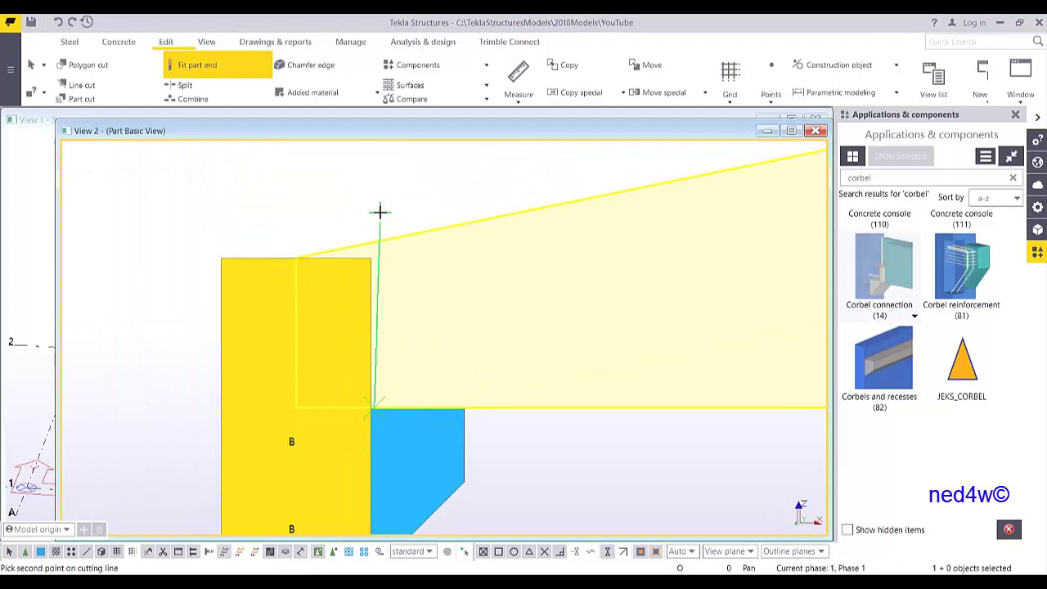
click(375, 215)
click(425, 239)
mouse_move(409, 353)
ctrl+middle_down()
mouse_move(390, 398)
mouse_move(316, 436)
mouse_move(406, 434)
mouse_move(442, 412)
mouse_move(417, 357)
mouse_move(409, 373)
mouse_move(522, 350)
mouse_move(582, 364)
mouse_move(451, 367)
mouse_move(389, 389)
ctrl+middle_up()
scroll(409, 360, down, 5)
scroll(409, 360, up, 6)
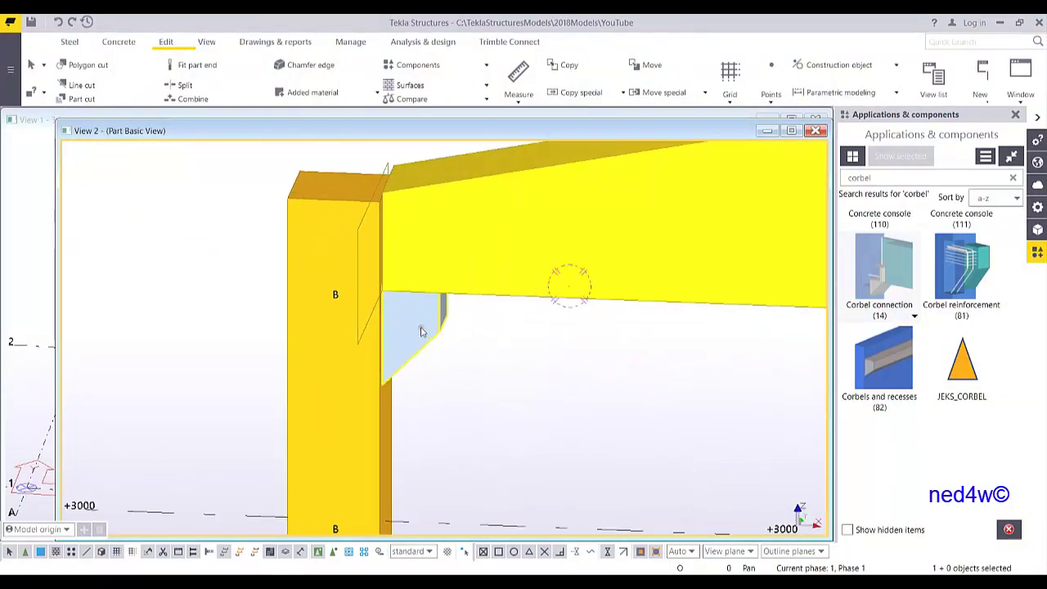
- Set the corbel slab's thickness to 400 mm and its class to 13
ctrl+middle_drag(425, 324, 443, 324)
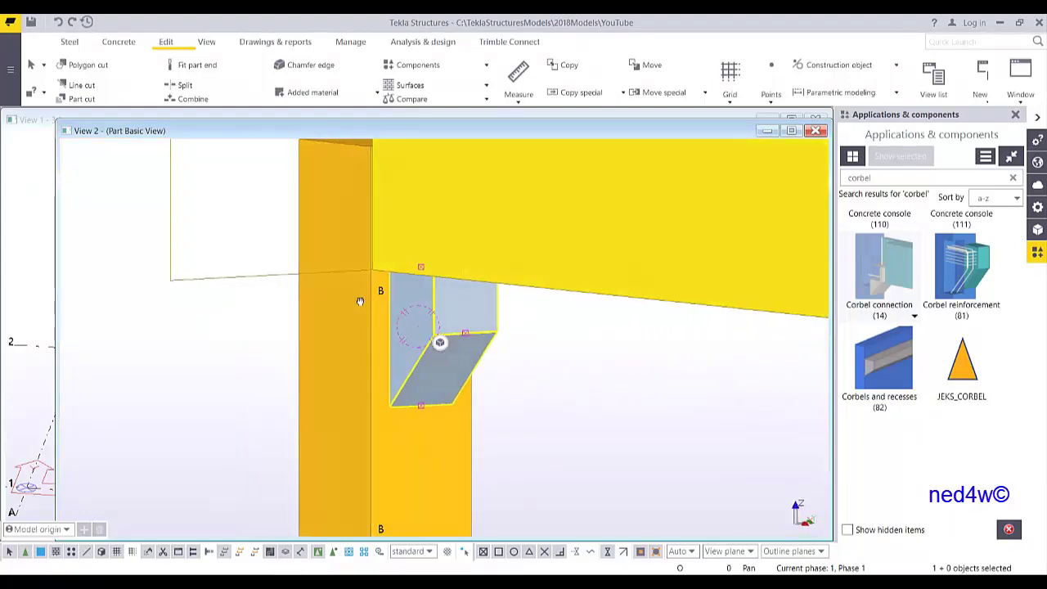
double_click(444, 324)
double_click(892, 424)
text(400)
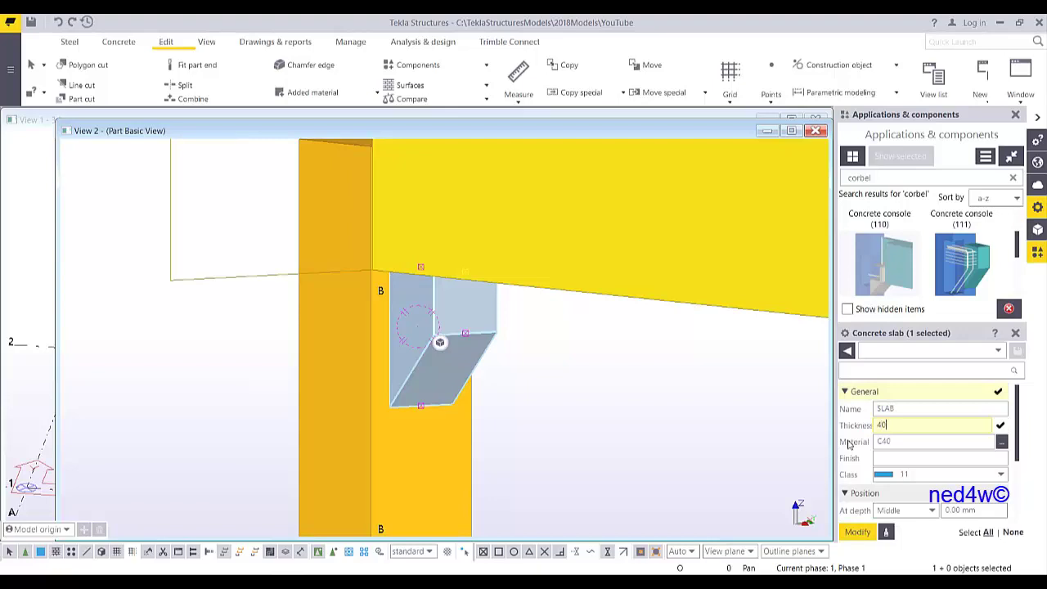
key(Return)
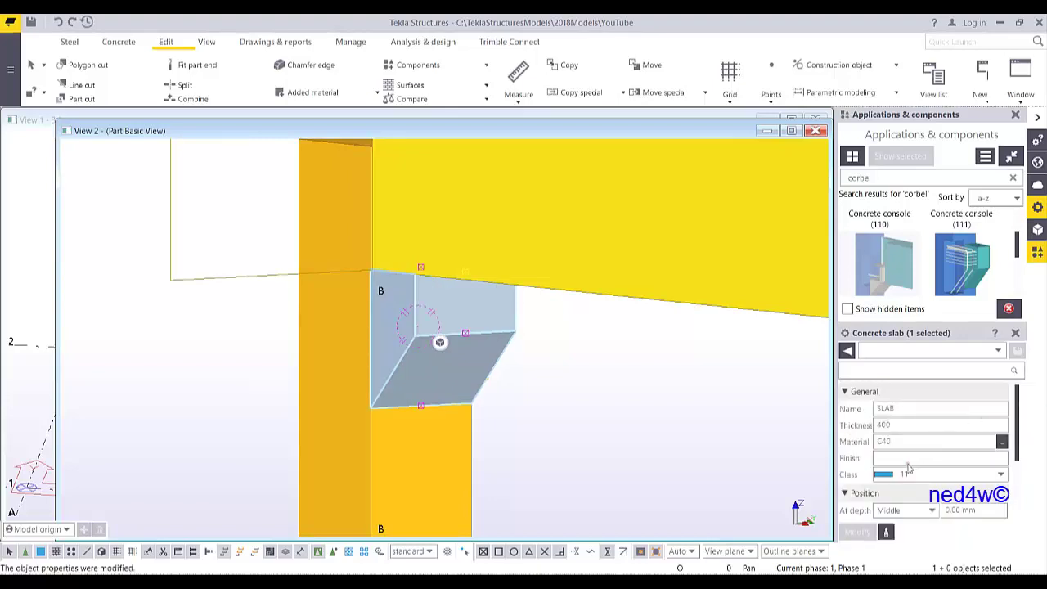
click(949, 474)
click(892, 450)
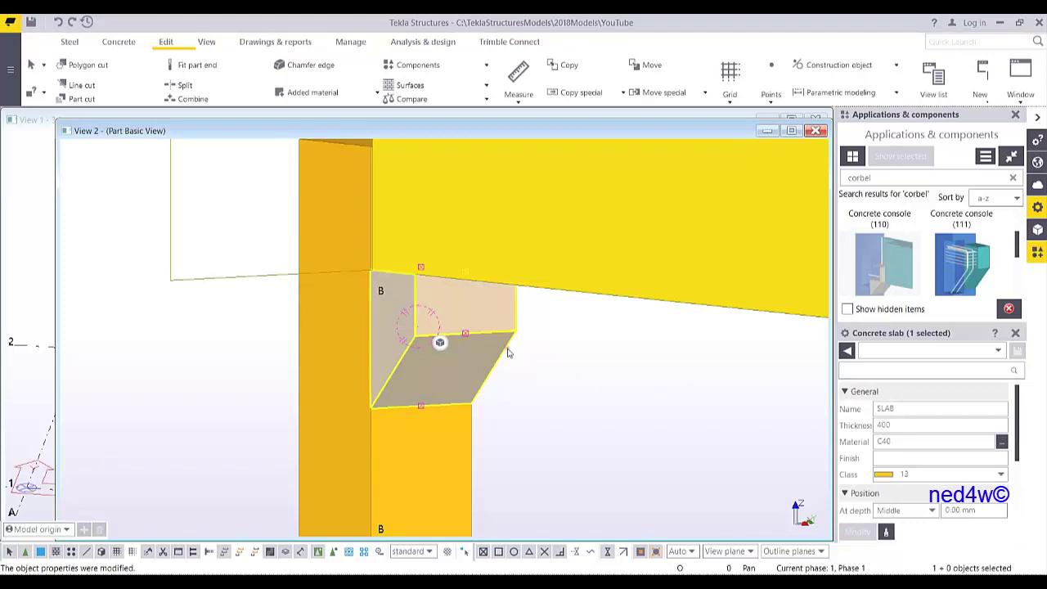
- Add the corbel slab to the grid B column's cast unit
right_click(481, 333)
mouse_move(583, 567)
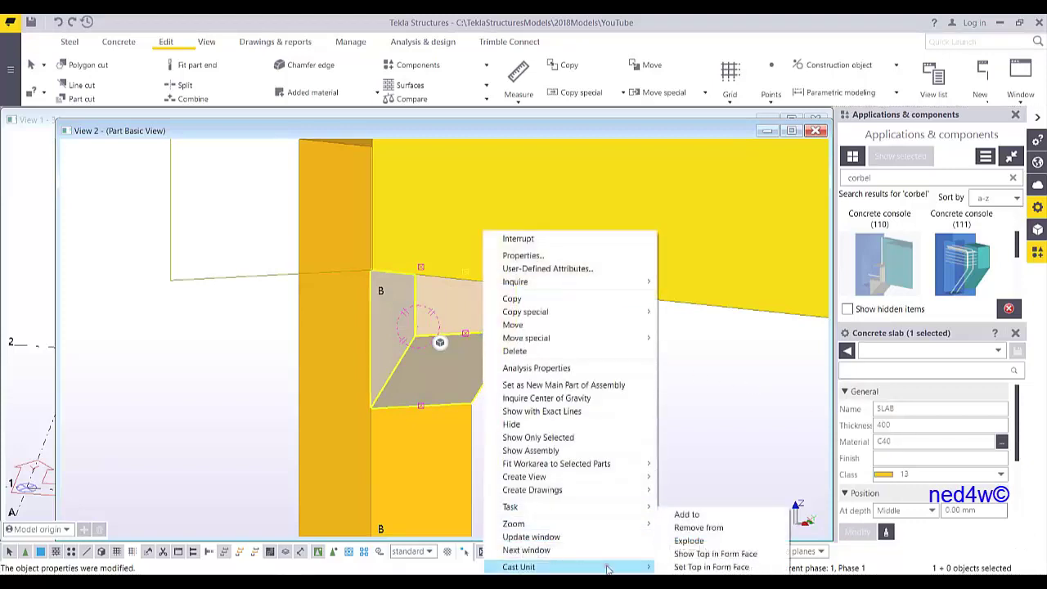
click(679, 513)
click(428, 475)
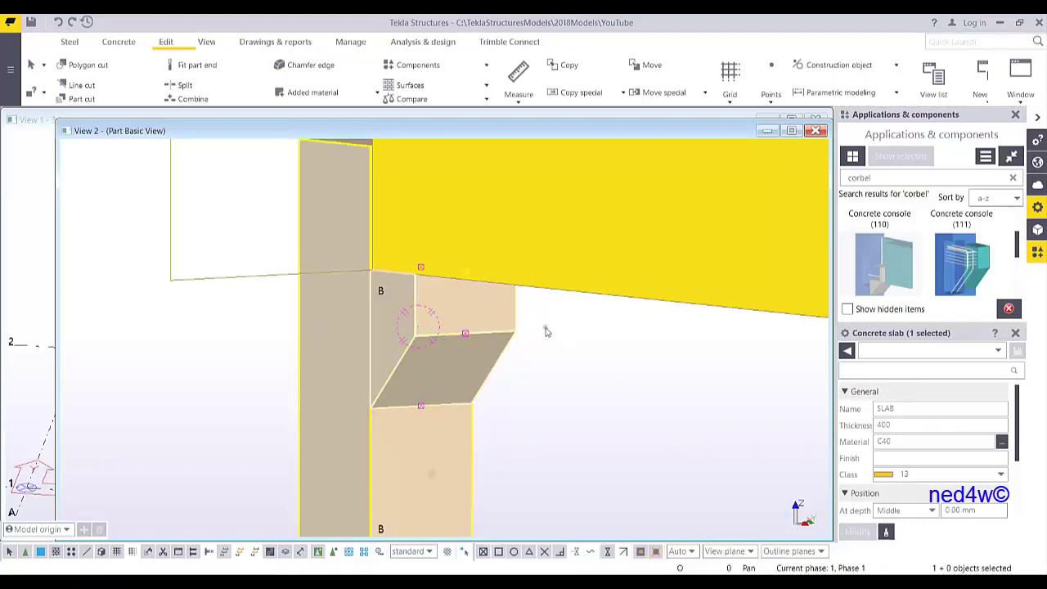
right_click(546, 339)
click(572, 235)
- Check the cast unit by selecting the grid B column together with its corbel at assembly level, and clear the selection
ctrl+middle_drag(572, 236, 376, 555)
click(349, 551)
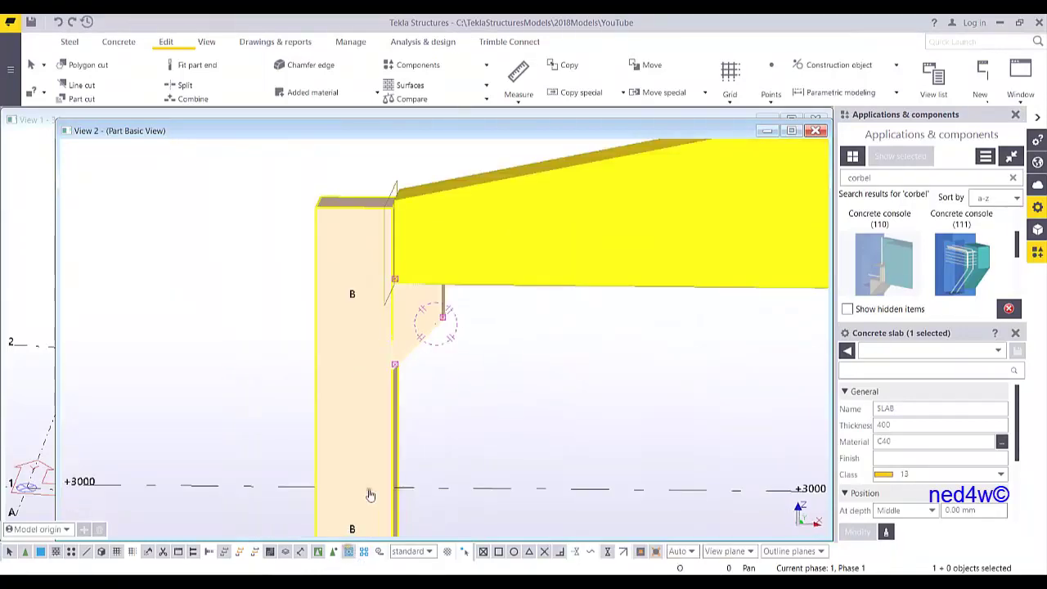
click(373, 337)
ctrl+middle_drag(482, 300, 545, 335)
click(527, 356)
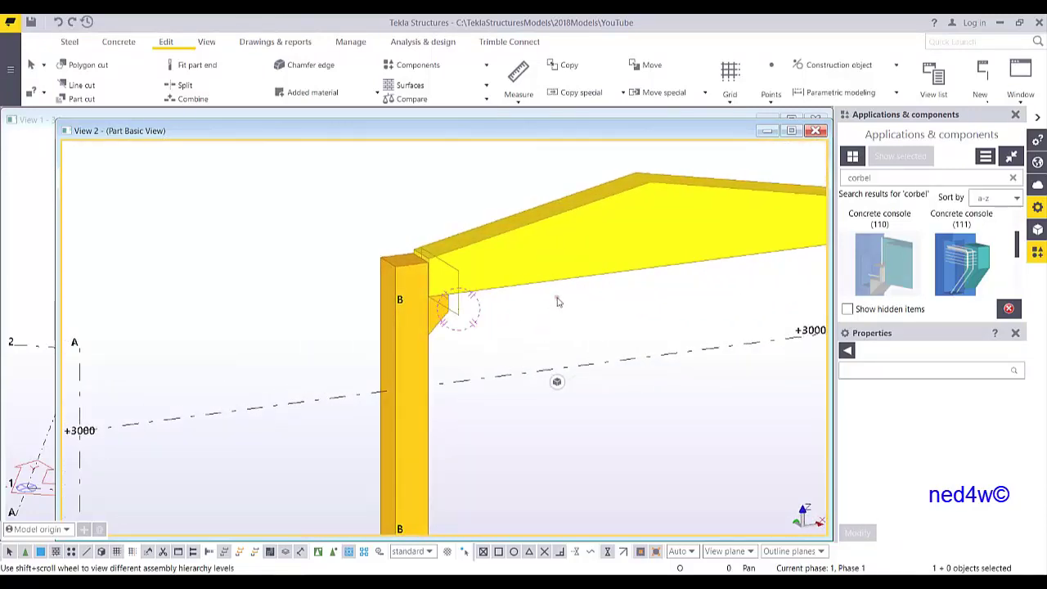
- Close the component catalog, select the ridge beam at component level, and close its part basic view
click(1016, 114)
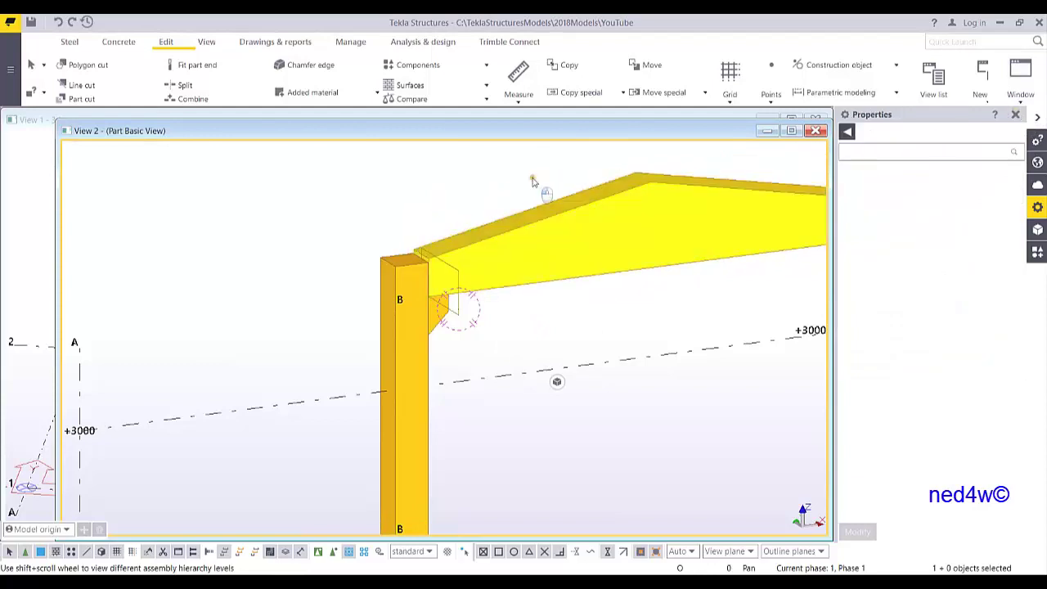
click(317, 552)
click(553, 280)
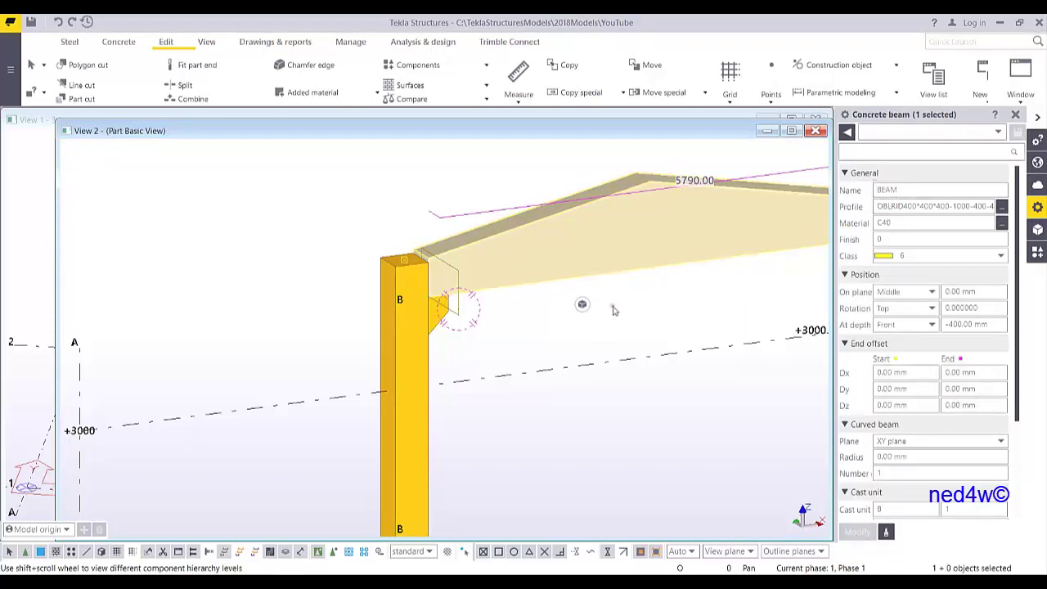
scroll(626, 315, down, 3)
scroll(541, 348, up, 1)
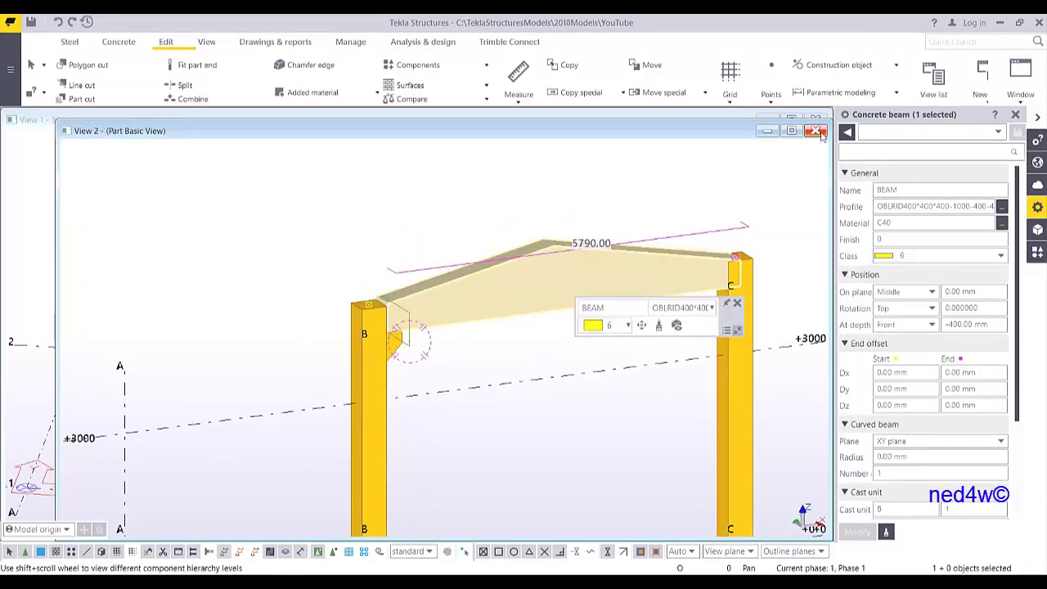
click(818, 131)
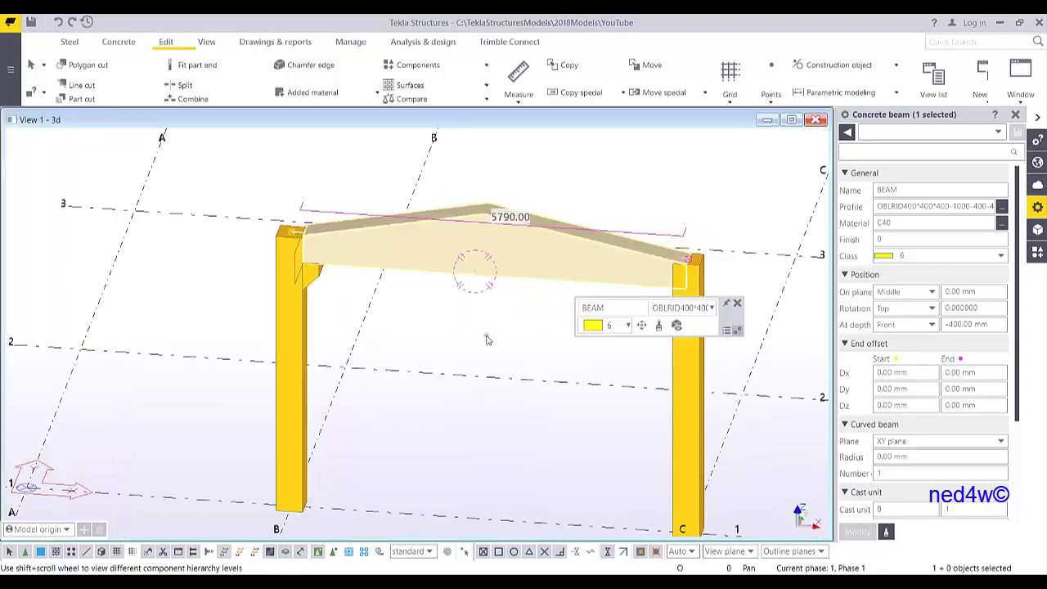
- Start defining a new profile cross section in the sketch editor
scroll(347, 388, down, 2)
scroll(347, 388, down, 2)
ctrl+middle_drag(403, 337, 384, 344)
scroll(369, 344, up, 5)
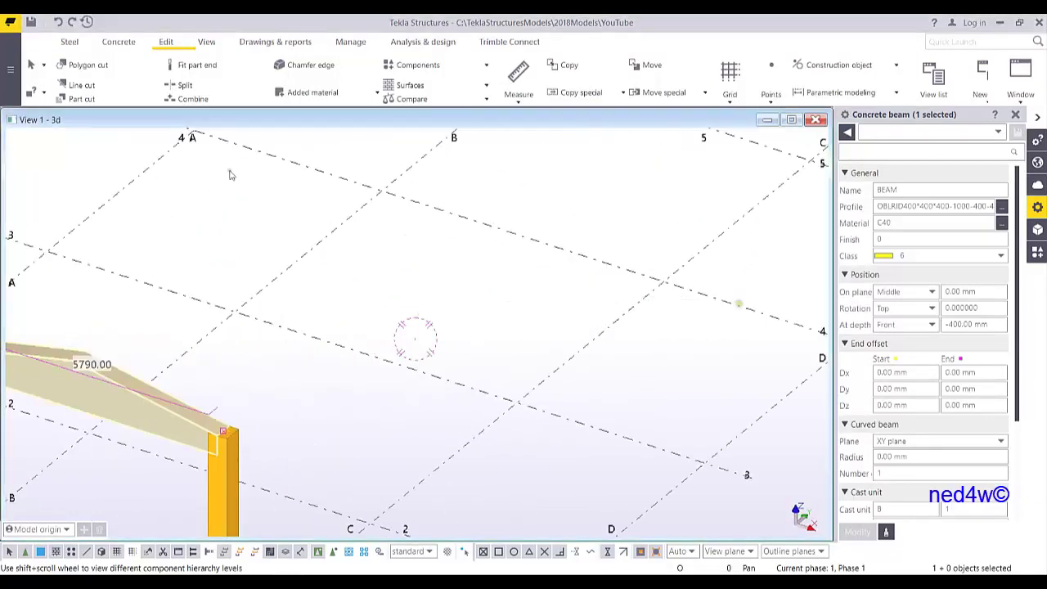
click(11, 71)
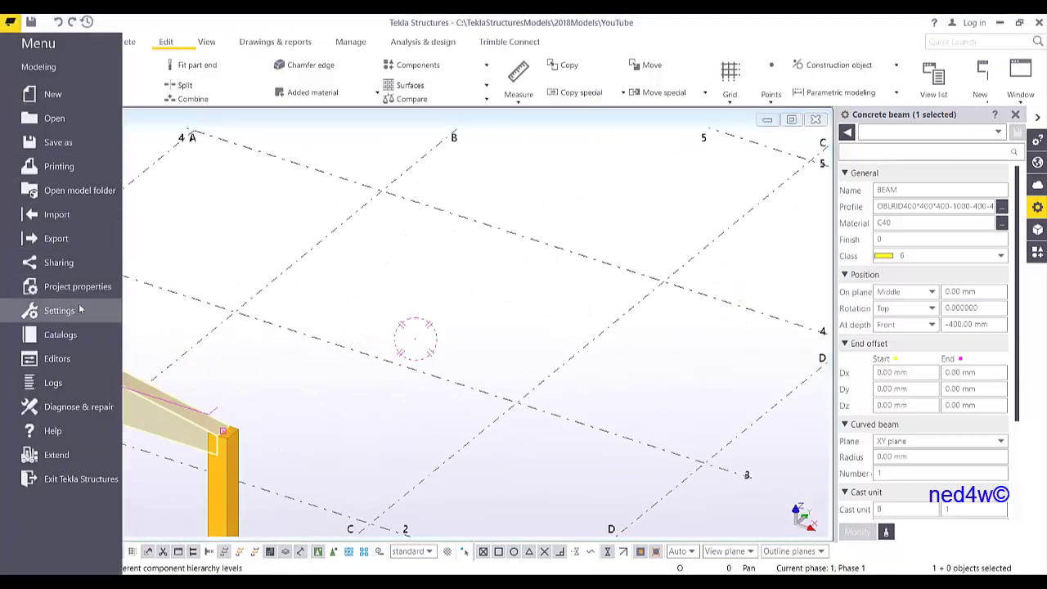
click(75, 341)
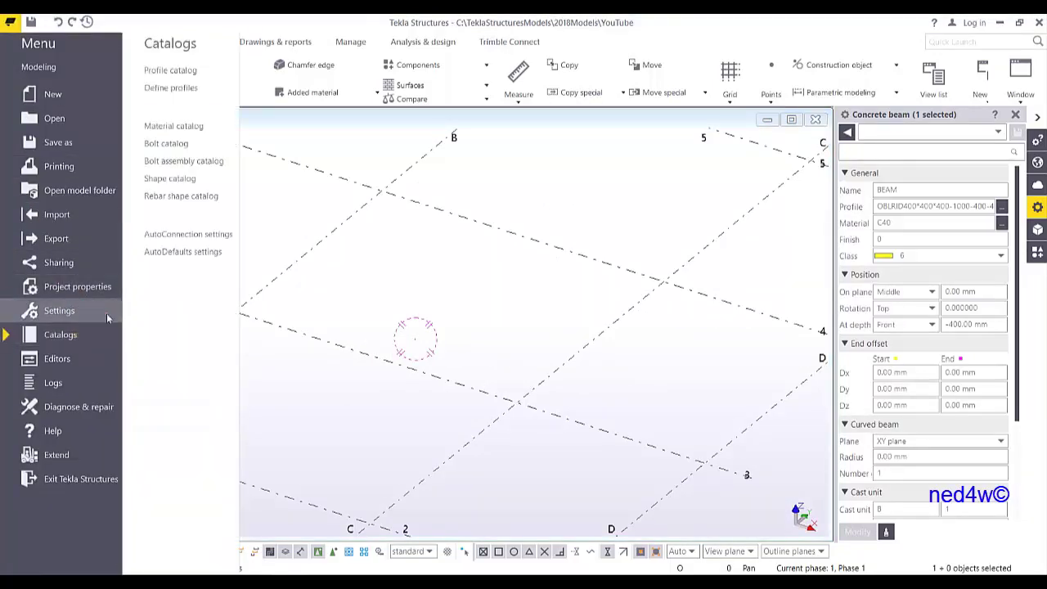
click(190, 88)
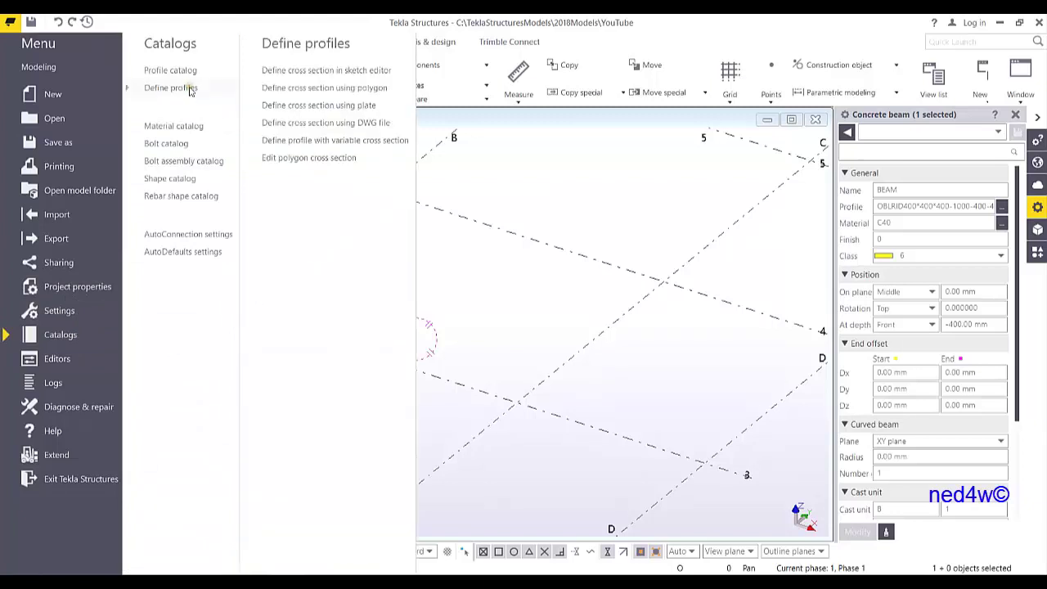
click(342, 74)
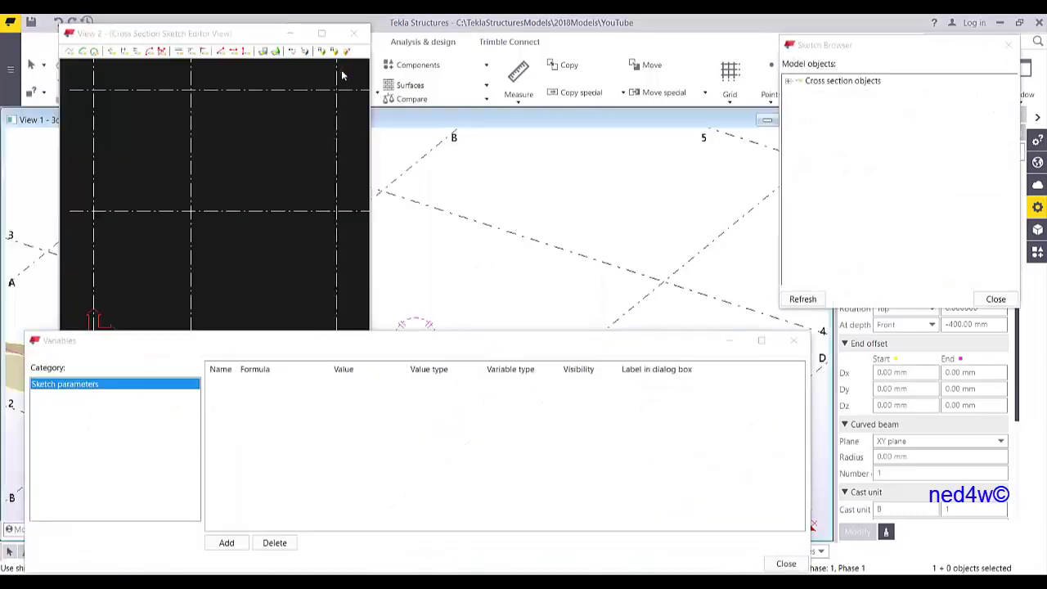
- Sketch a roughly rectangular four-line outline below the horizontal reference line, leaving its upper-left corner open
drag(243, 41, 476, 127)
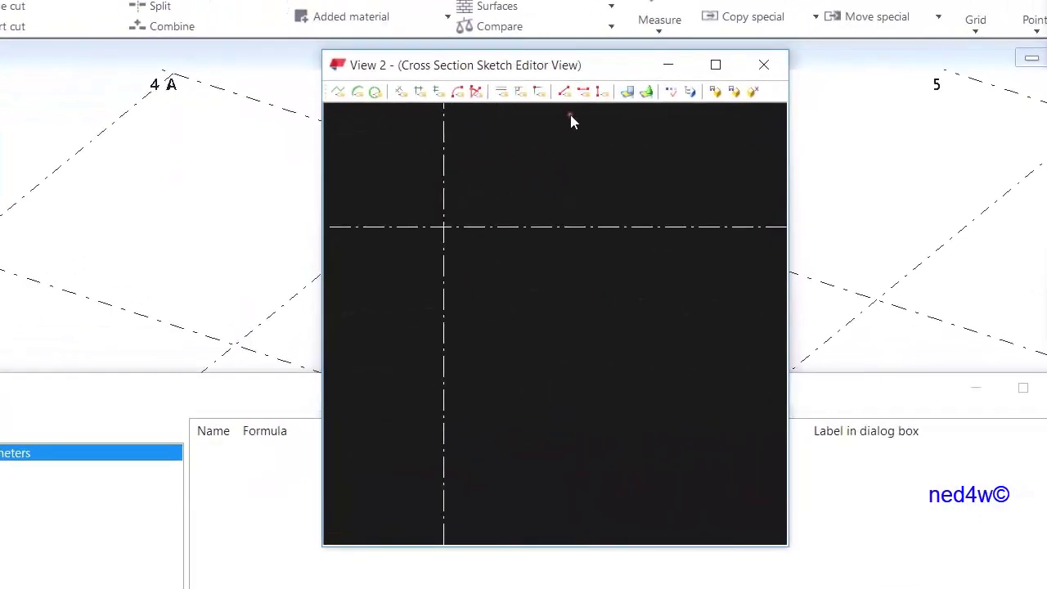
click(339, 92)
click(475, 268)
click(580, 269)
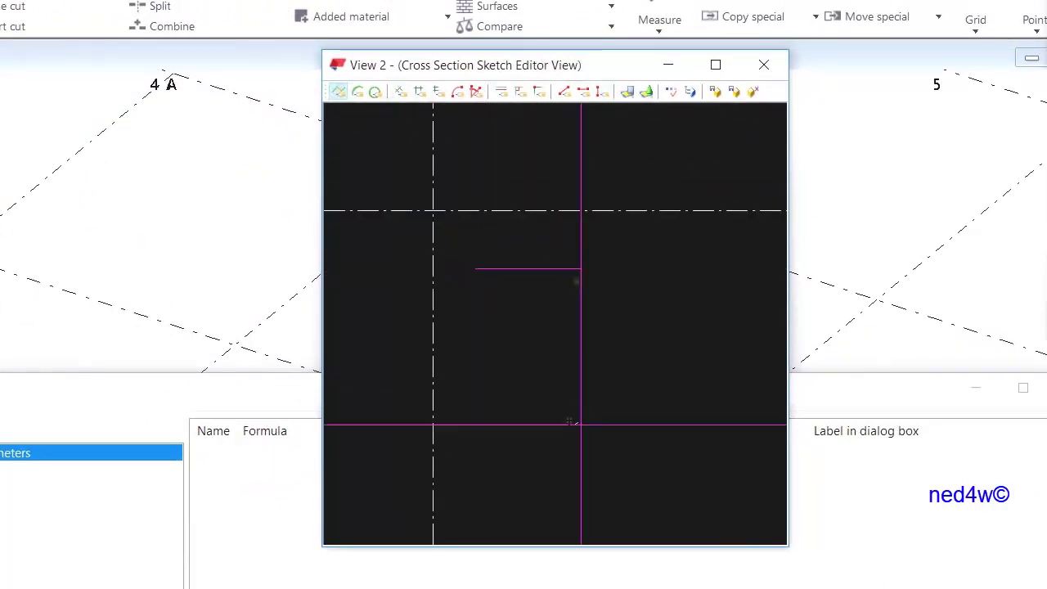
click(581, 473)
click(462, 464)
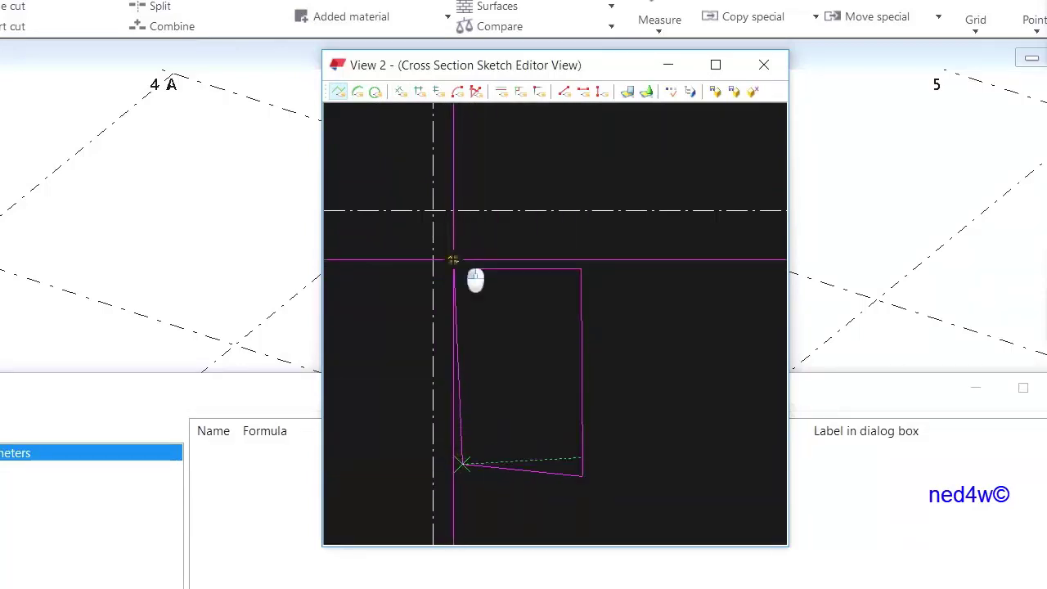
click(454, 260)
right_click(466, 250)
click(478, 258)
- Close the outline's upper-left corner by joining the open ends of the top and left lines
scroll(477, 259, up, 5)
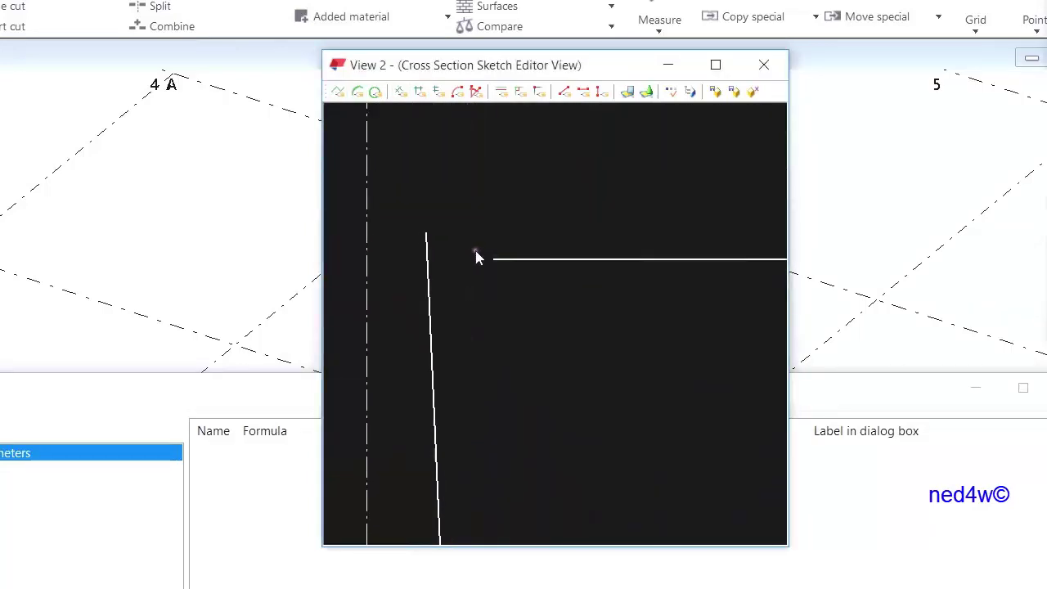
click(540, 91)
click(533, 278)
click(426, 238)
click(427, 238)
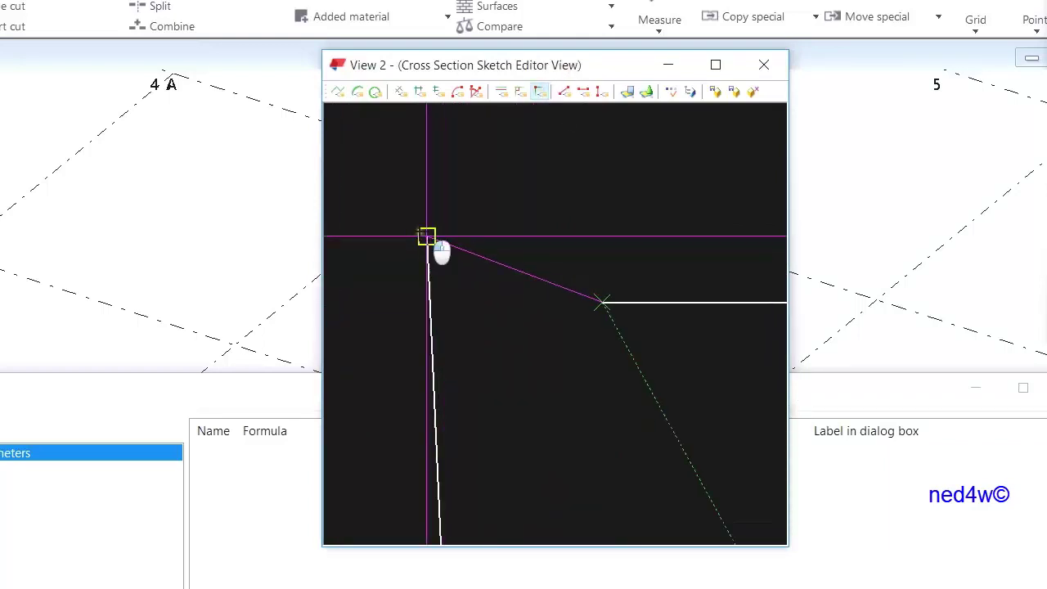
scroll(434, 237, down, 4)
right_click(483, 221)
click(509, 230)
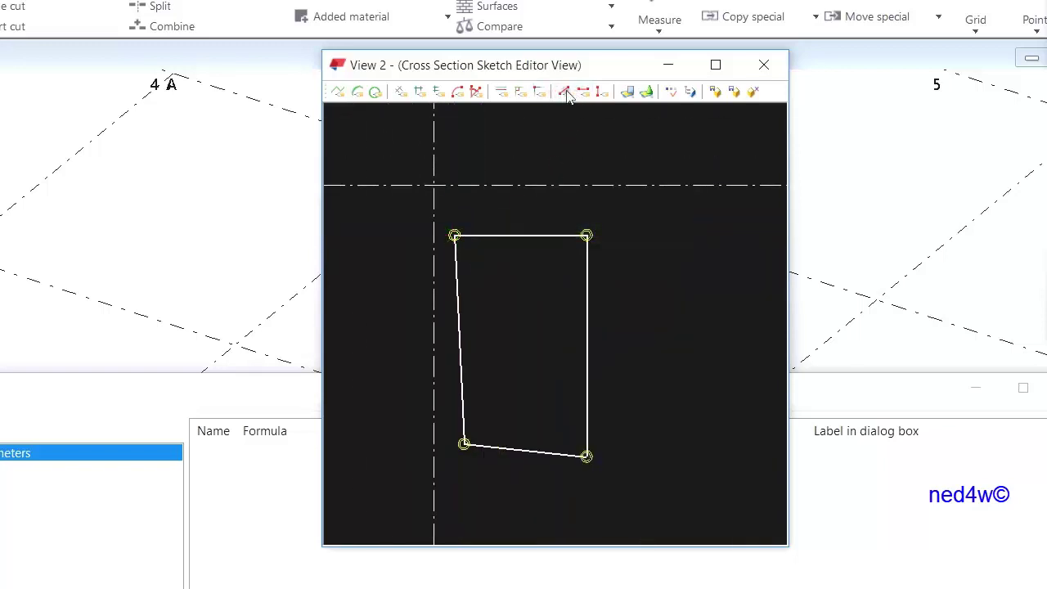
- Constrain the outline's bottom line to horizontal and its left line to vertical
click(511, 450)
click(598, 95)
click(463, 340)
right_click(524, 218)
click(565, 233)
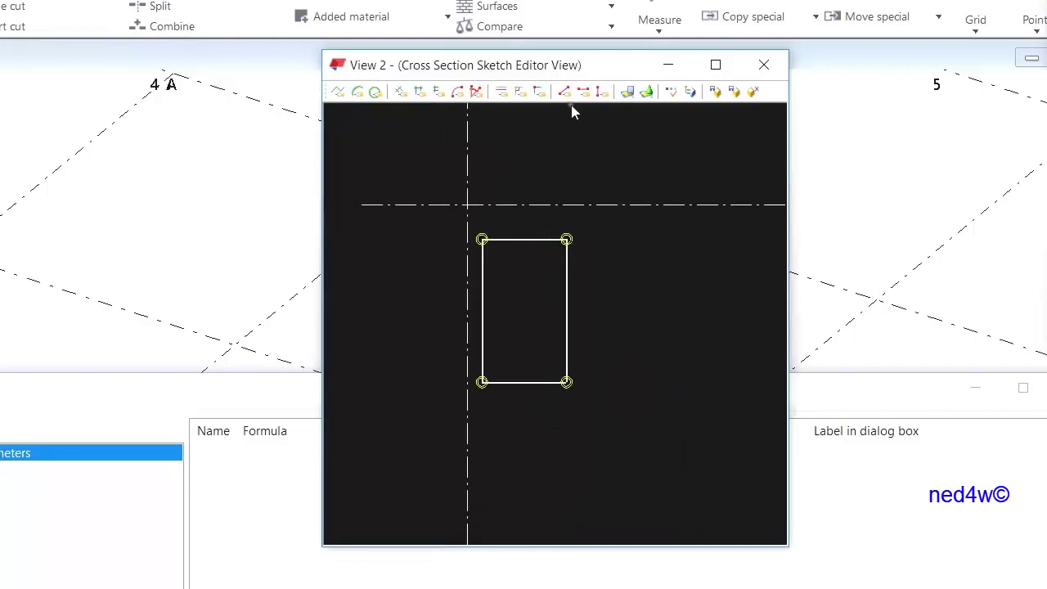
- Add a vertical distance between the right-hand corners of the rectangle and set its variable h1 to 500 mm
click(439, 92)
click(566, 239)
click(566, 382)
click(654, 351)
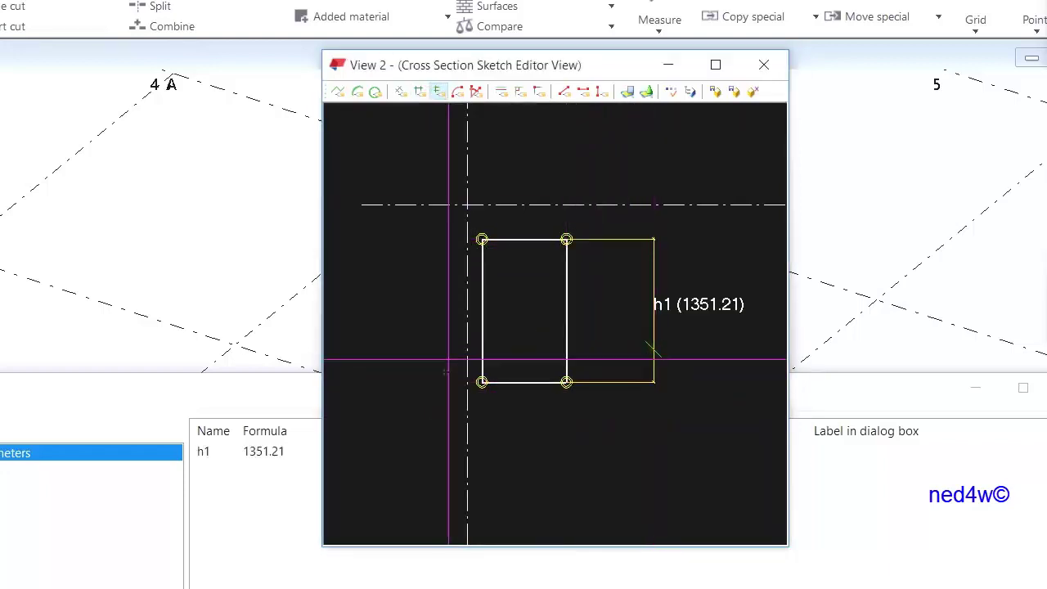
drag(609, 66, 756, 71)
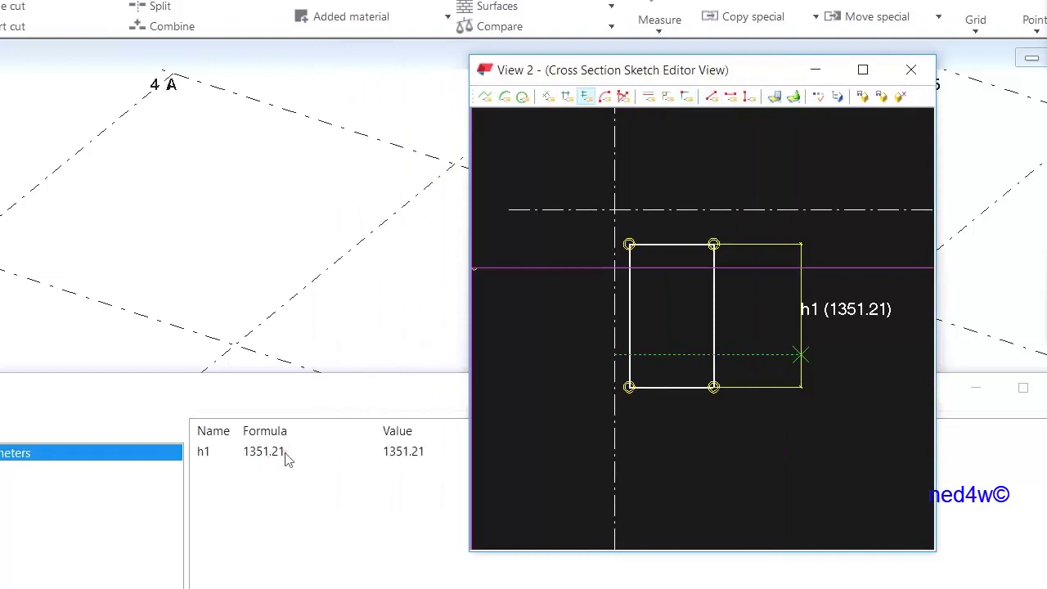
double_click(286, 456)
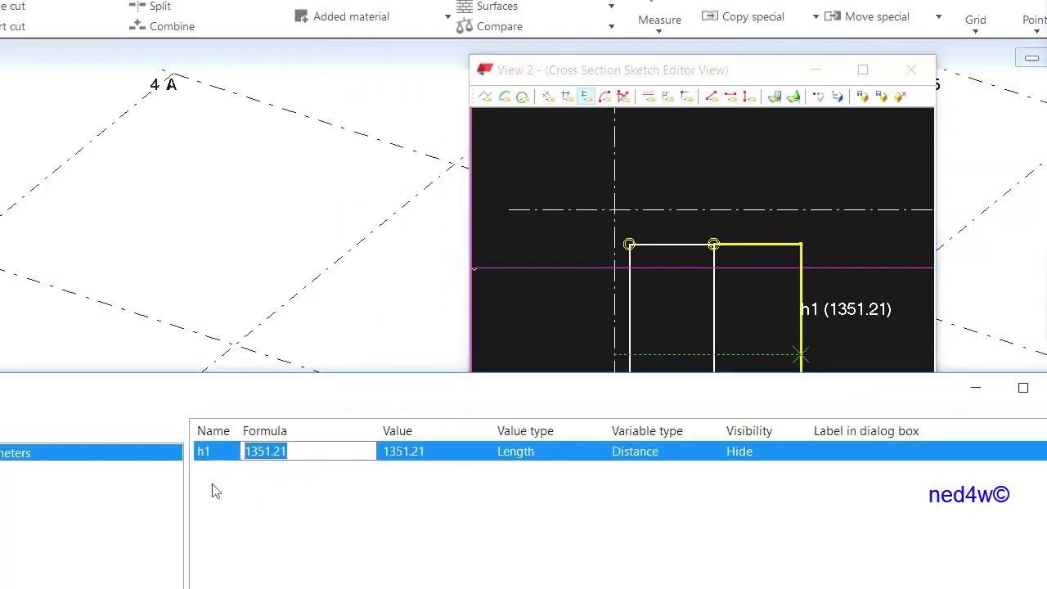
text(5)
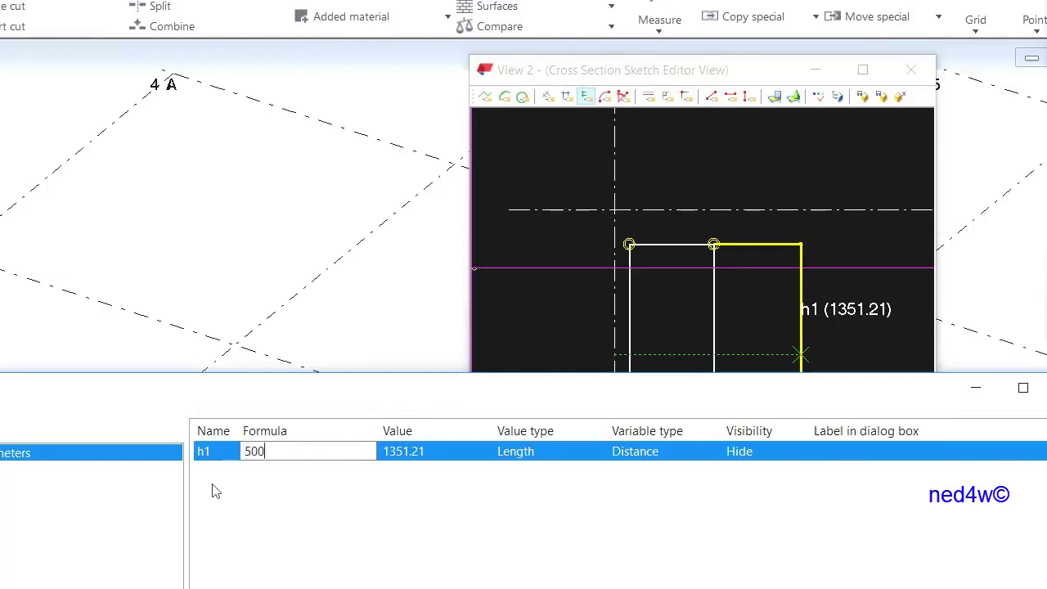
text(00)
key(Return)
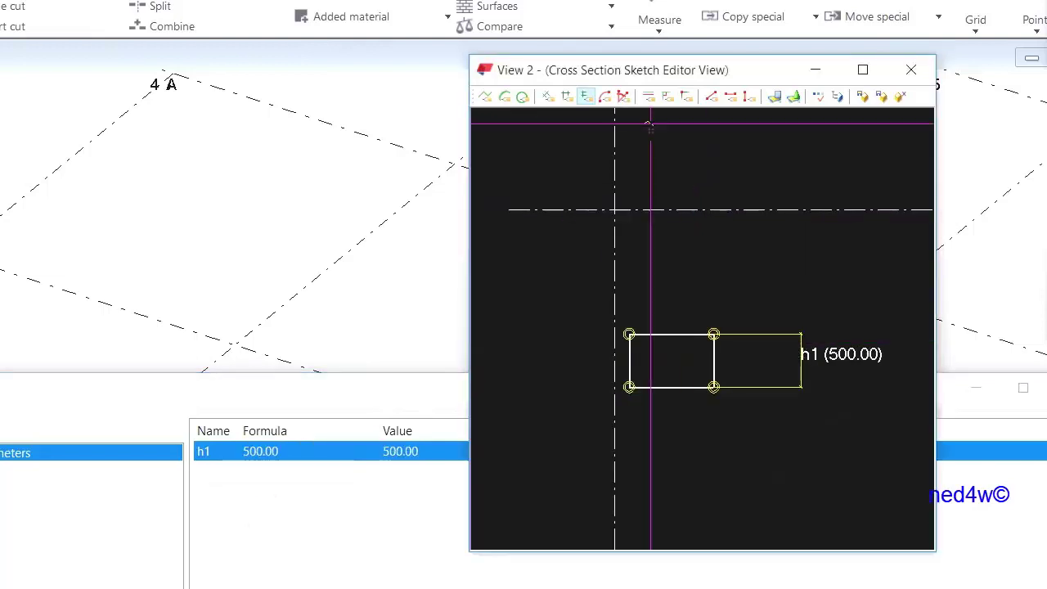
- Add a horizontal distance across the rectangle's top corners and set its variable b1 to 400 mm
scroll(662, 295, up, 1)
scroll(663, 294, up, 1)
click(614, 352)
click(737, 353)
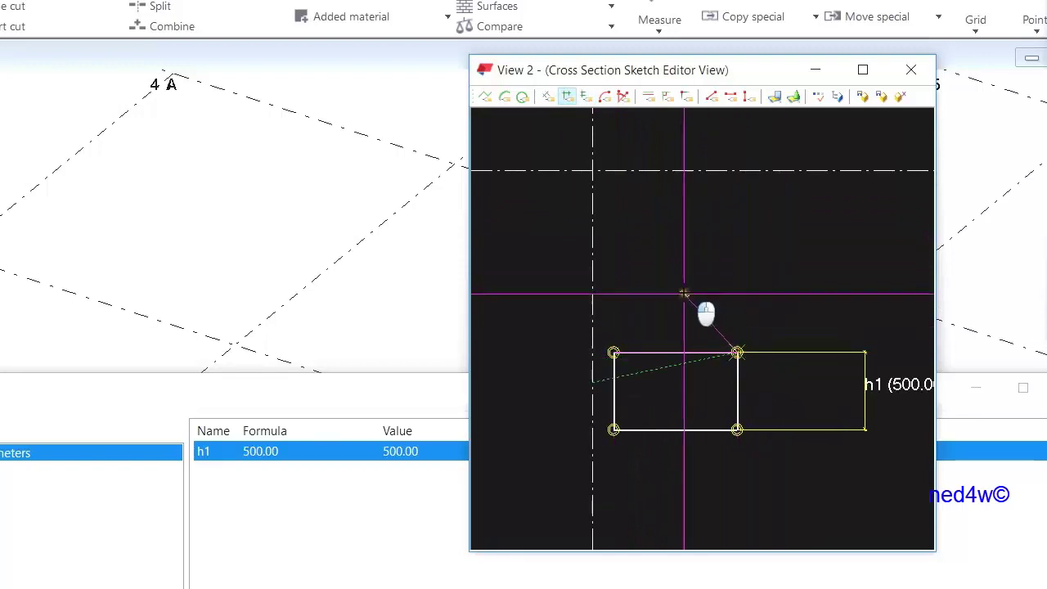
click(683, 293)
click(281, 471)
click(280, 472)
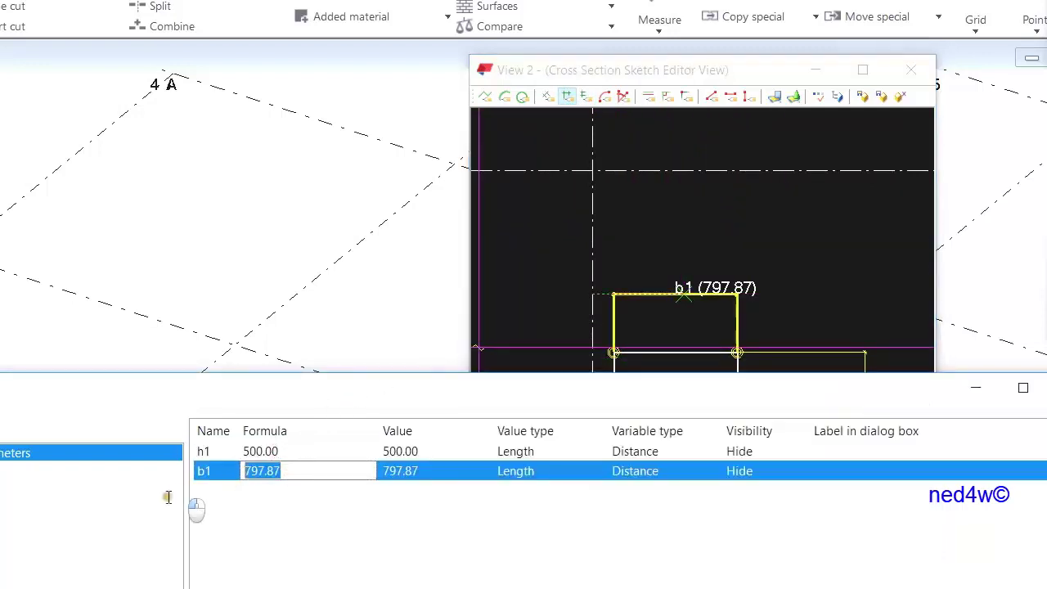
text(4)
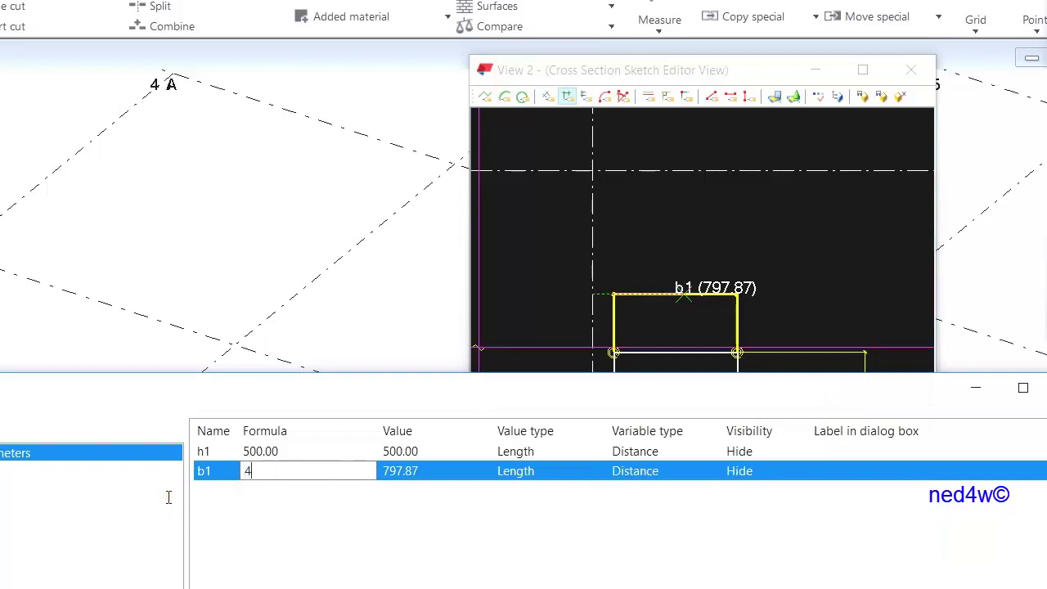
key(Return)
right_click(654, 215)
click(667, 228)
- Set the visibility of the variables h1 and b1 to Show
mouse_move(743, 74)
mouse_down()
mouse_move(424, 0)
mouse_move(371, 0)
mouse_up()
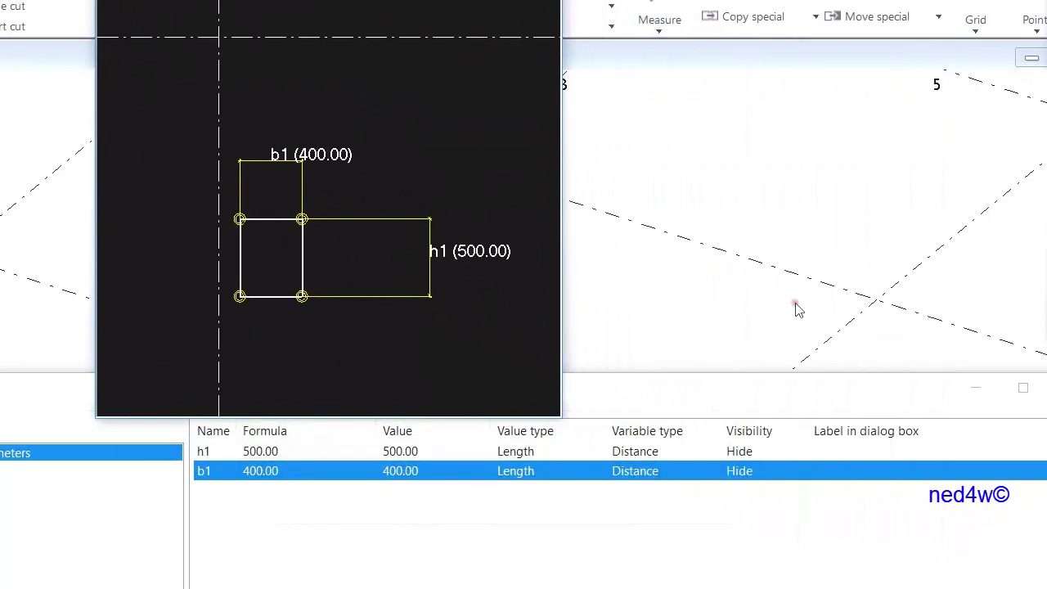
click(747, 453)
click(743, 460)
click(750, 484)
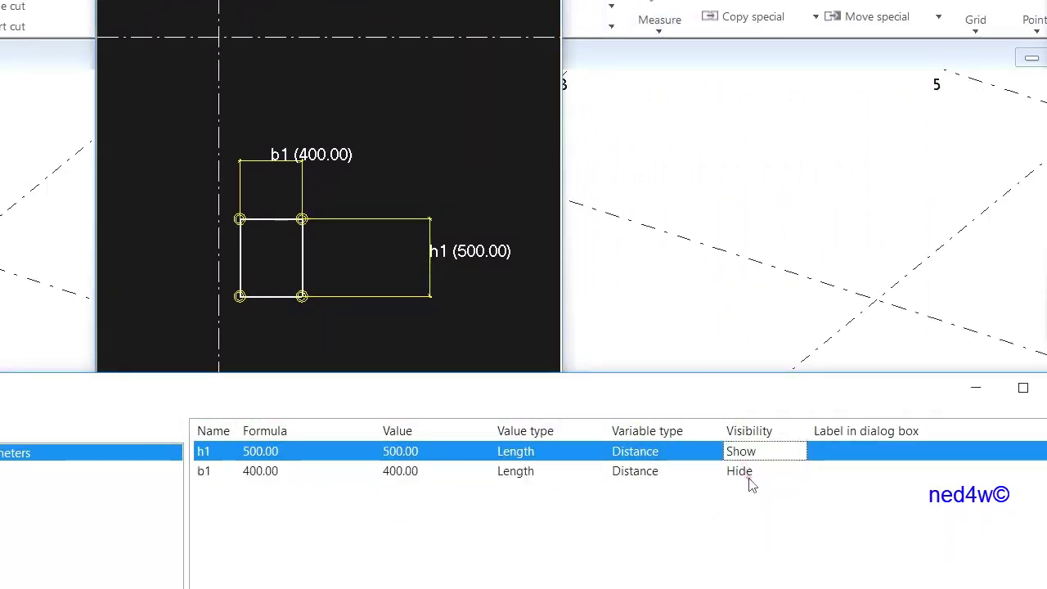
click(749, 471)
click(753, 487)
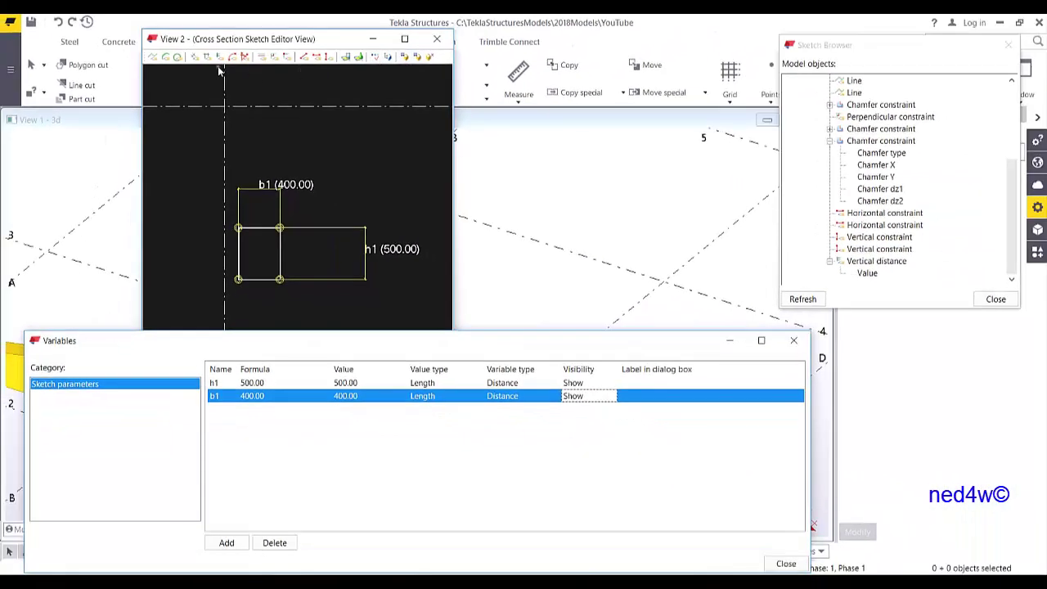
- Close the cross section sketch editor, saving the sketch as a user profile cross section with the prefix youtube
click(429, 58)
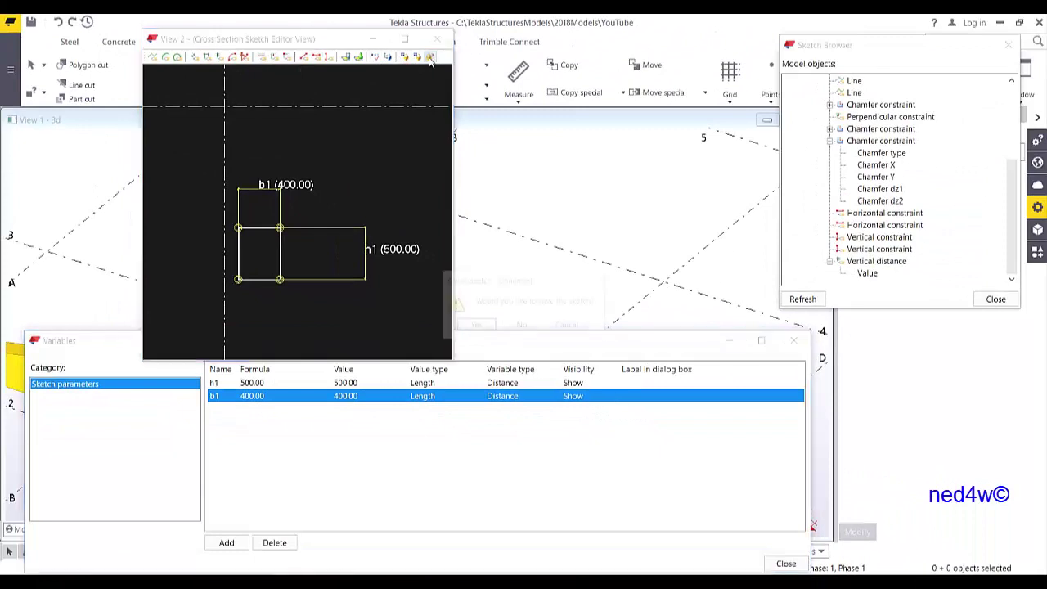
click(476, 326)
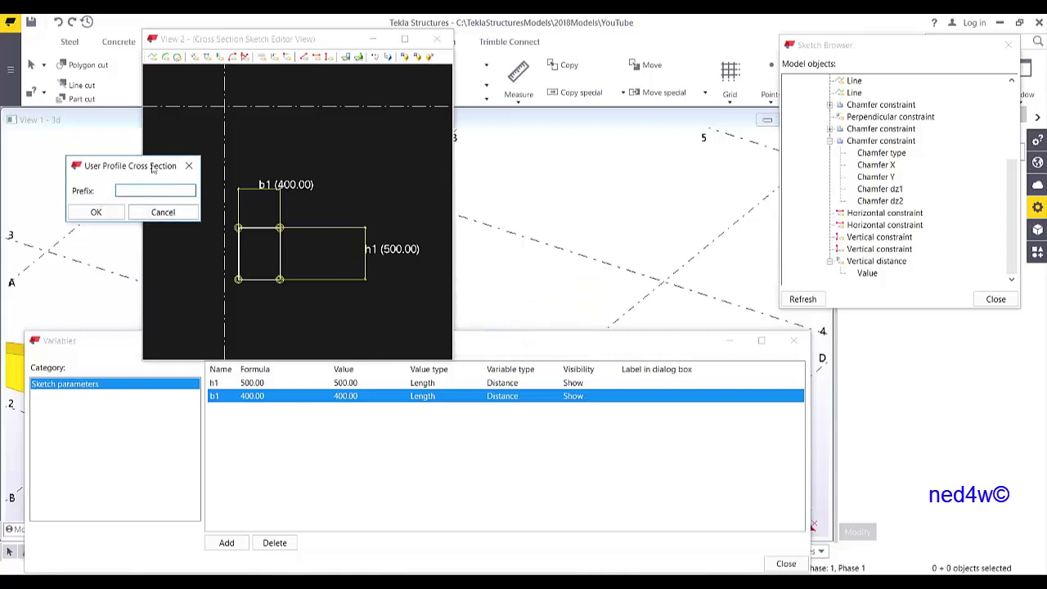
drag(149, 168, 513, 398)
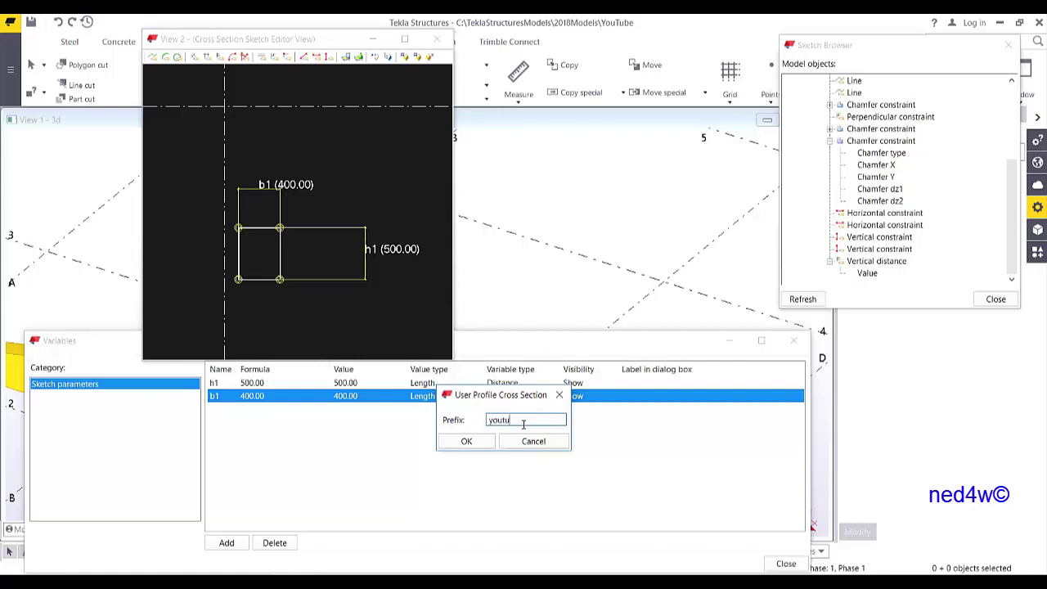
click(475, 442)
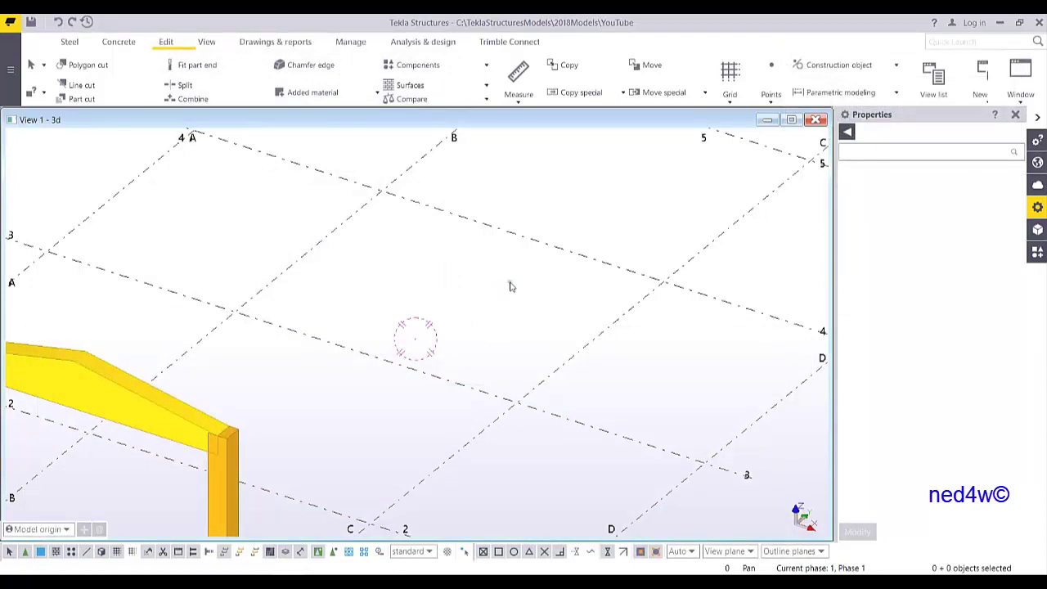
- Start a concrete beam and select the user-defined parametric profile YOUTUBE from the profile catalog, filtering it by youtube*
middle_drag(480, 310, 496, 287)
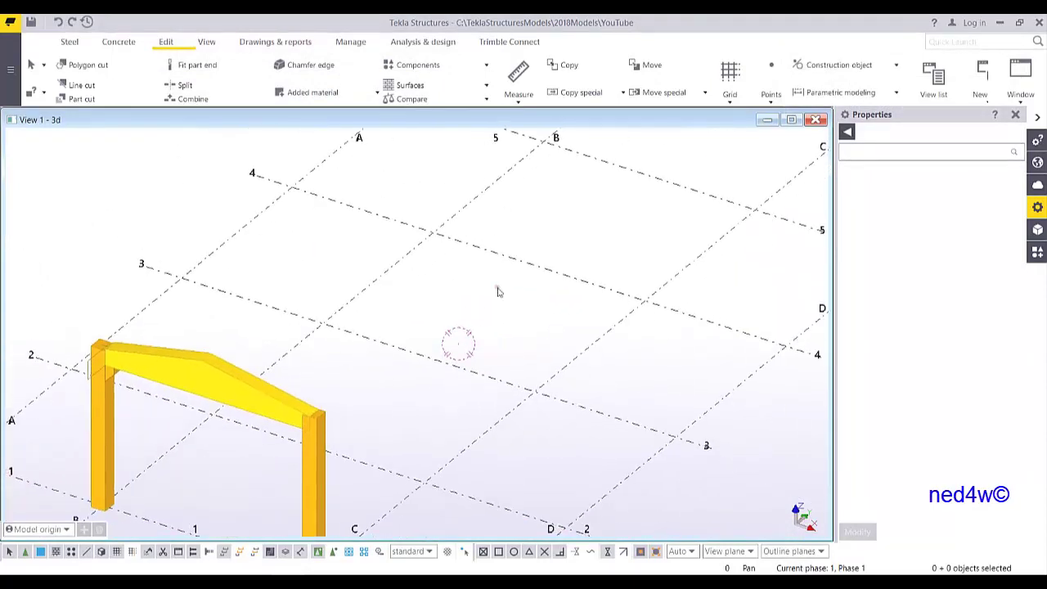
click(120, 42)
click(127, 77)
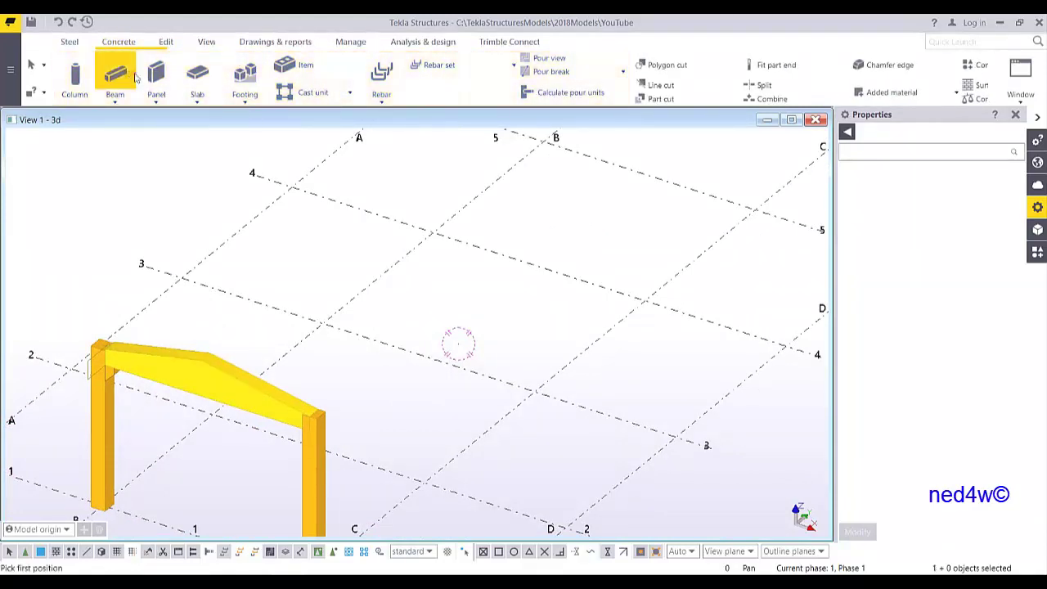
click(1003, 204)
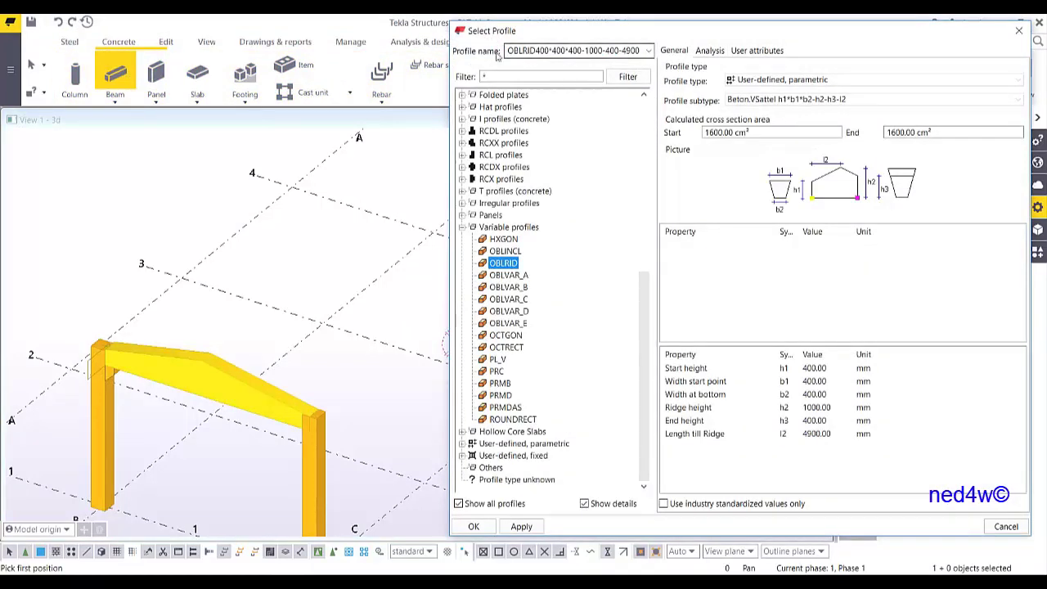
click(481, 78)
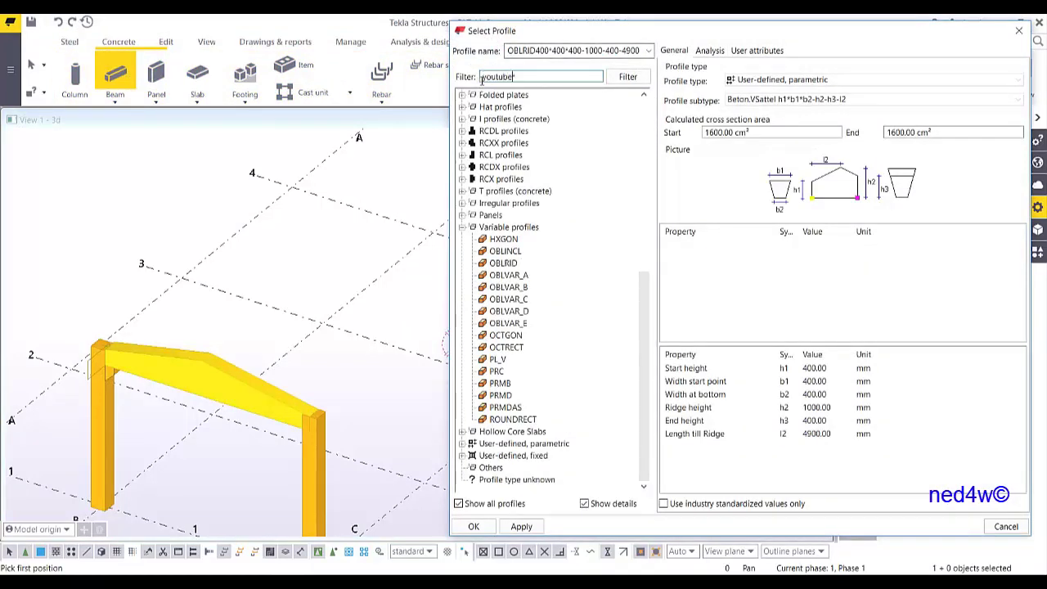
click(628, 76)
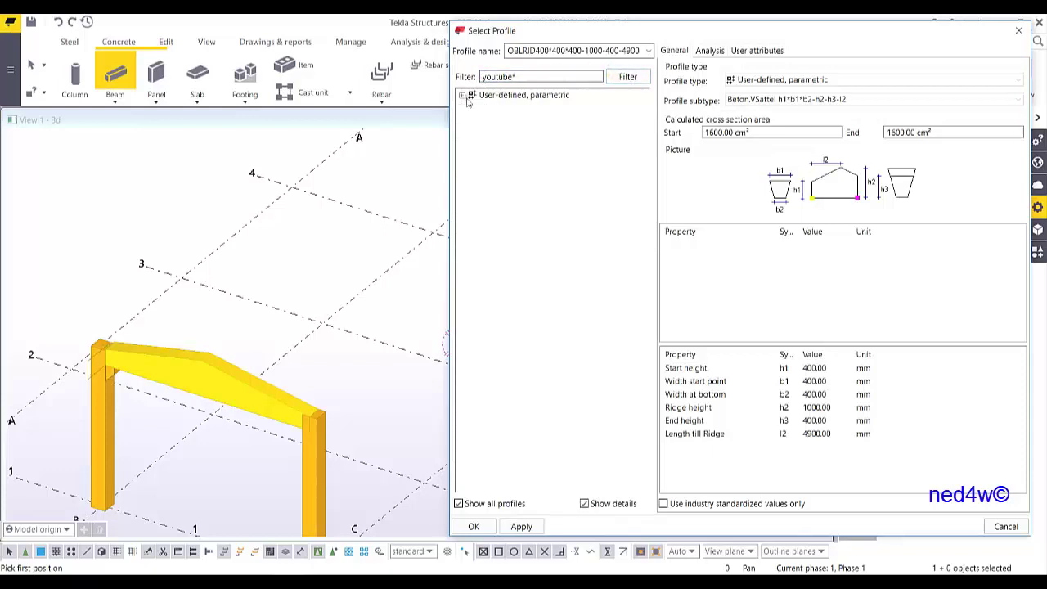
click(491, 95)
click(462, 95)
click(501, 108)
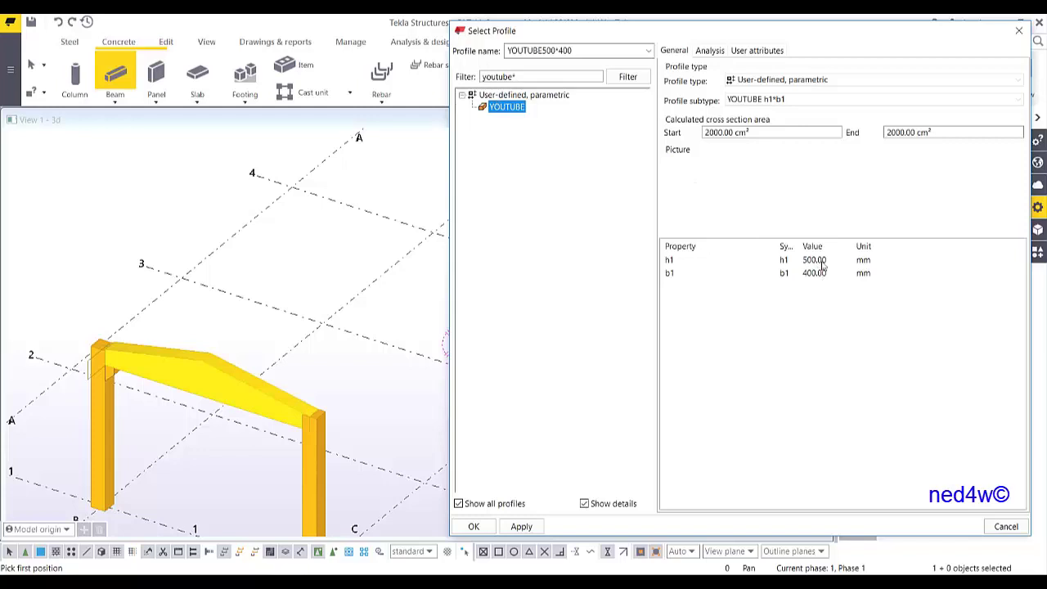
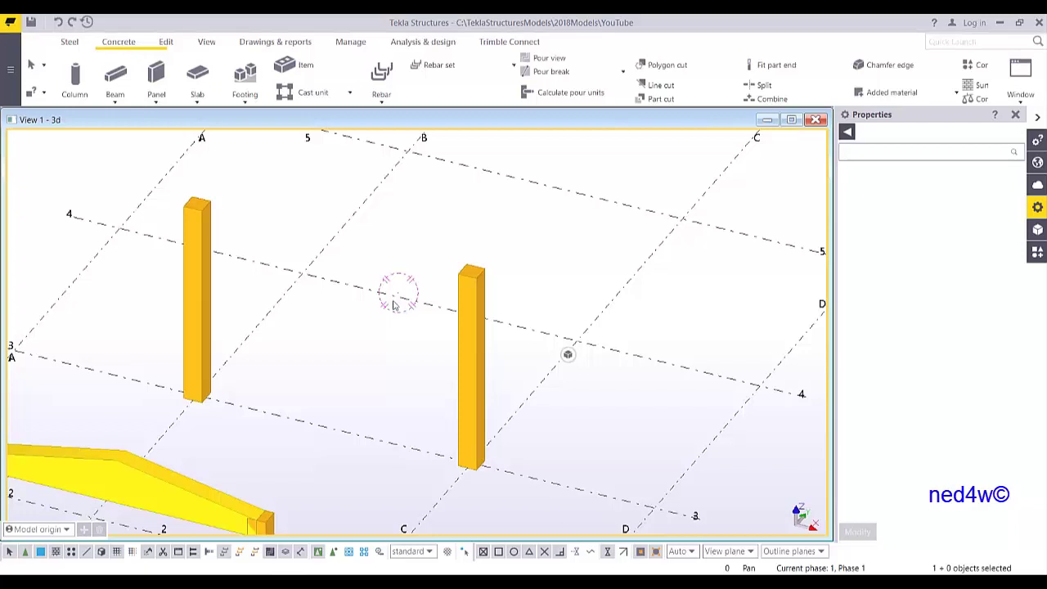
- Start defining a profile with variable cross section, using YOUTUBE as its base cross section
click(10, 22)
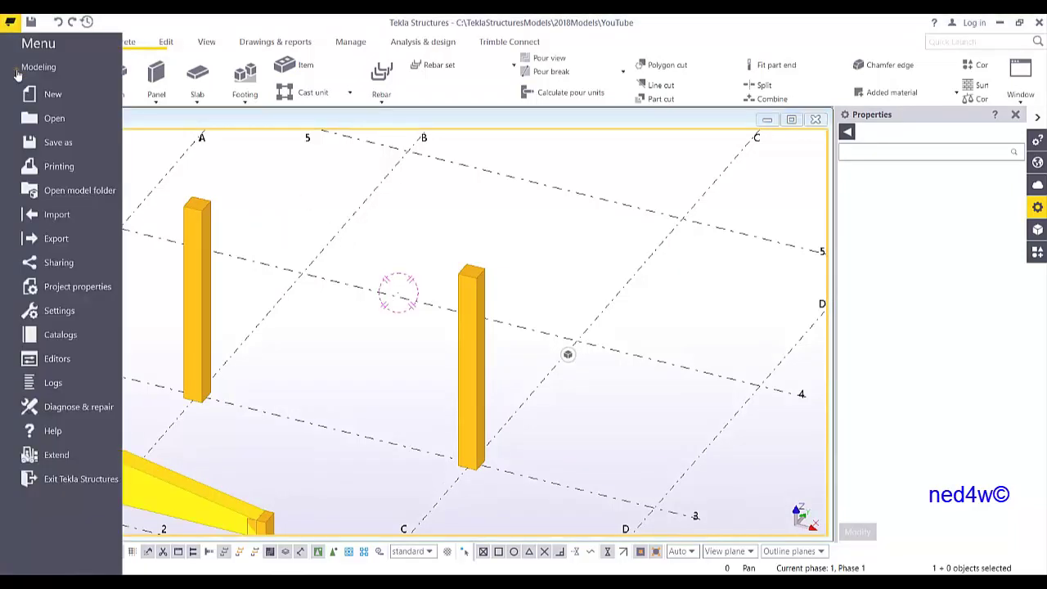
click(77, 335)
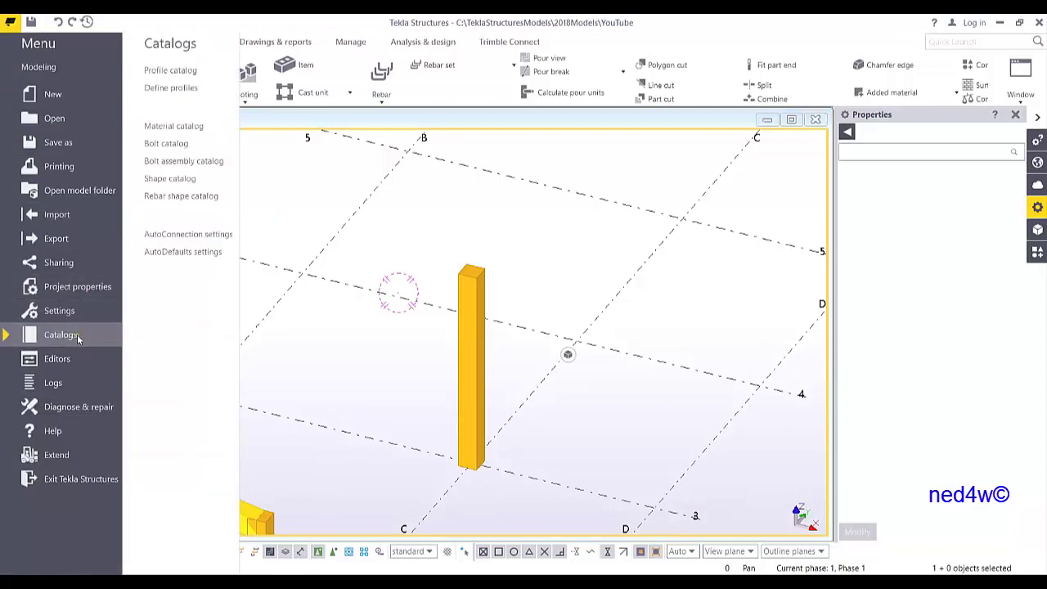
click(171, 88)
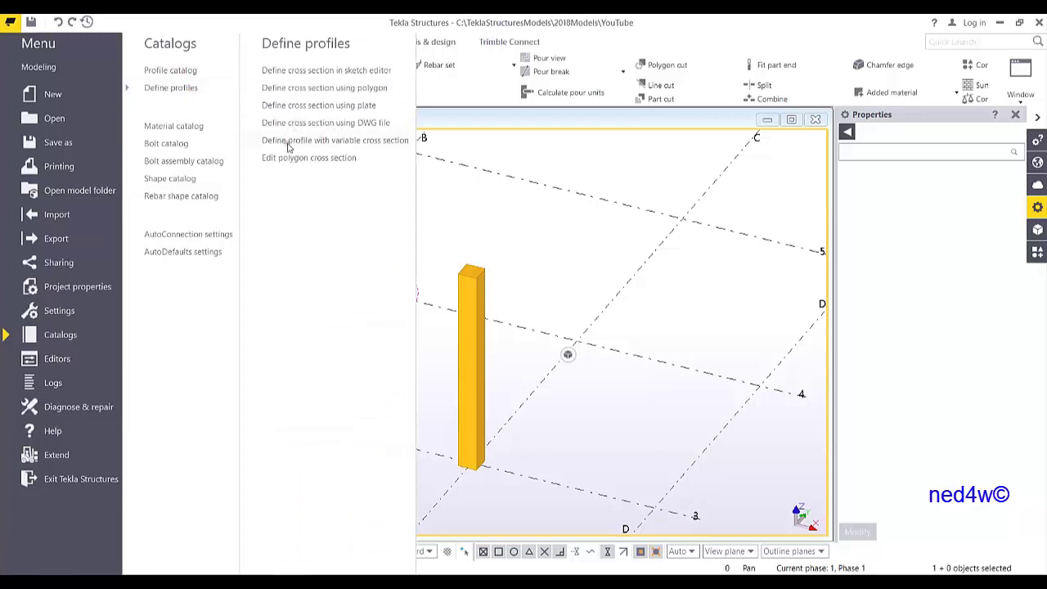
click(358, 145)
click(396, 137)
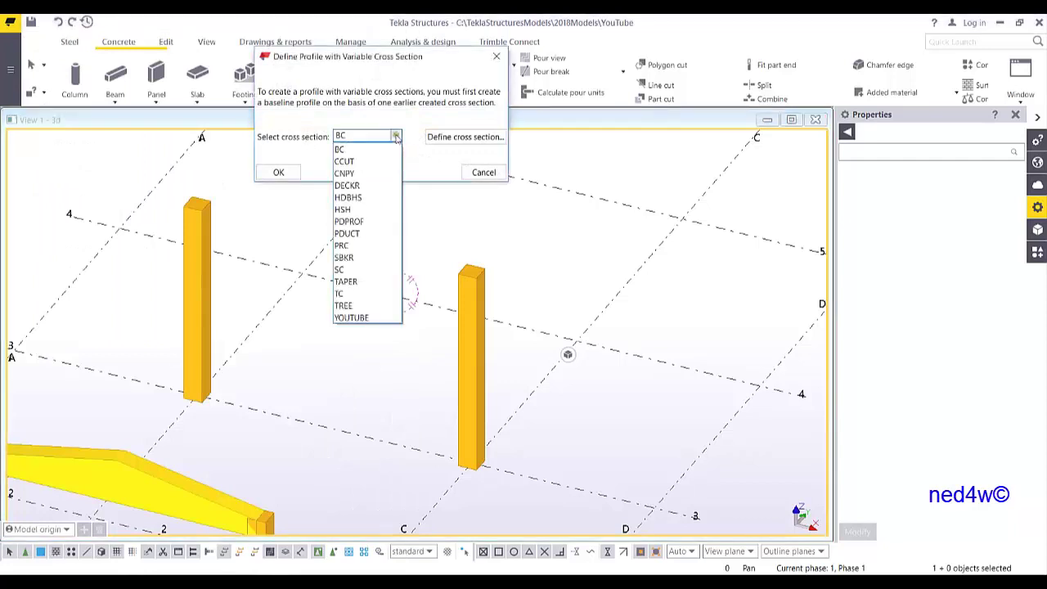
click(357, 317)
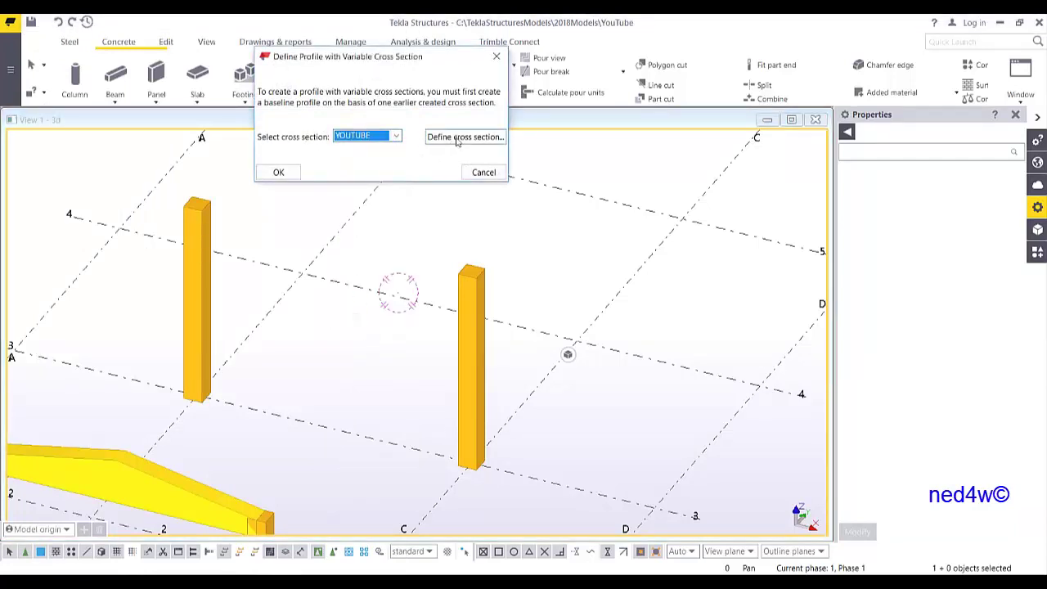
click(278, 172)
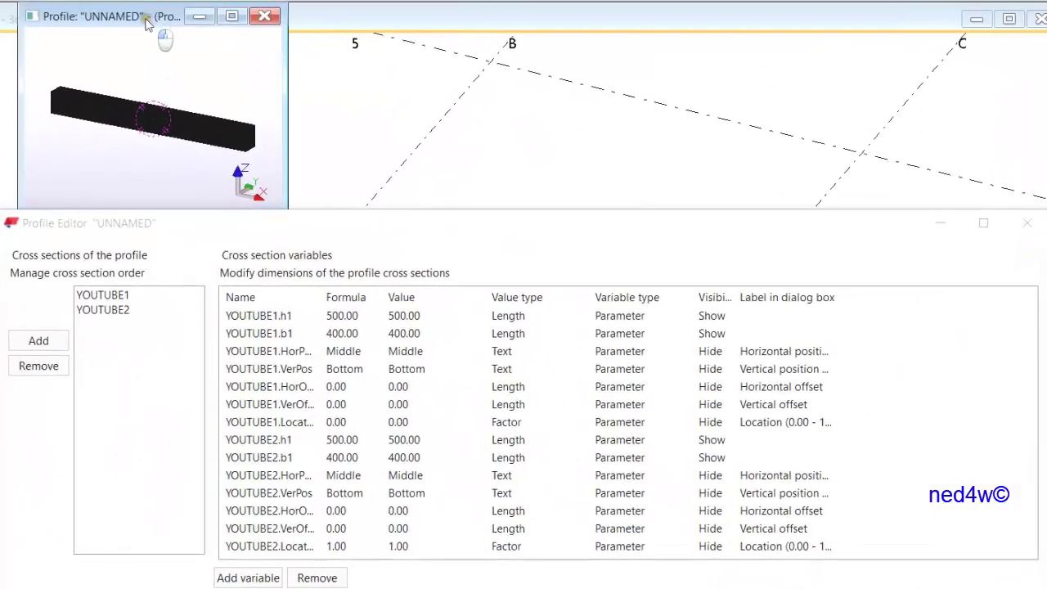
- Examine in the profile preview which end of the profile the cross sections YOUTUBE1 and YOUTUBE2 belong to
drag(145, 22, 152, 29)
drag(393, 227, 384, 239)
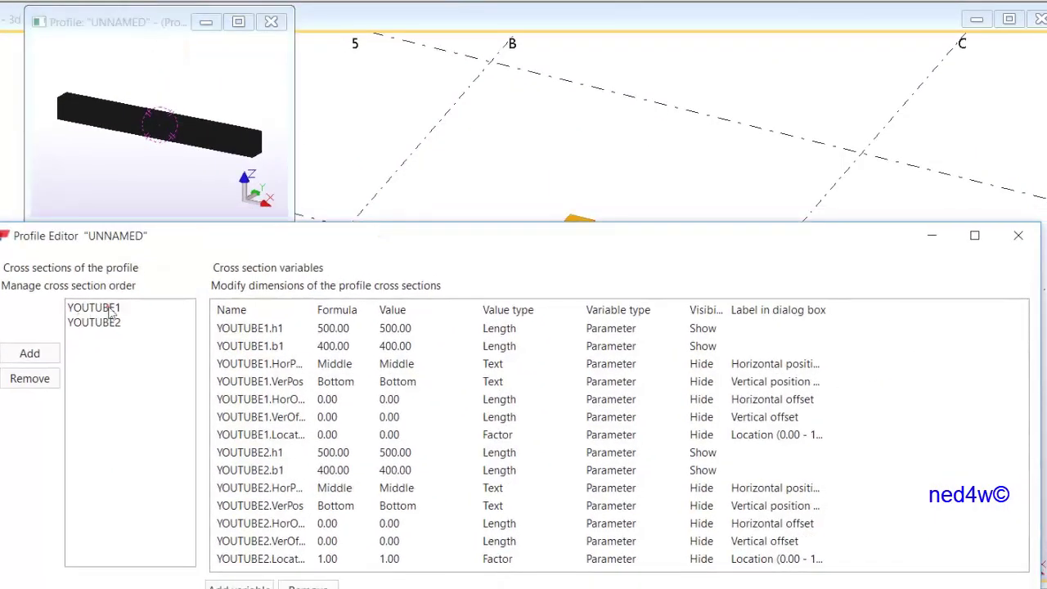
click(111, 309)
click(116, 323)
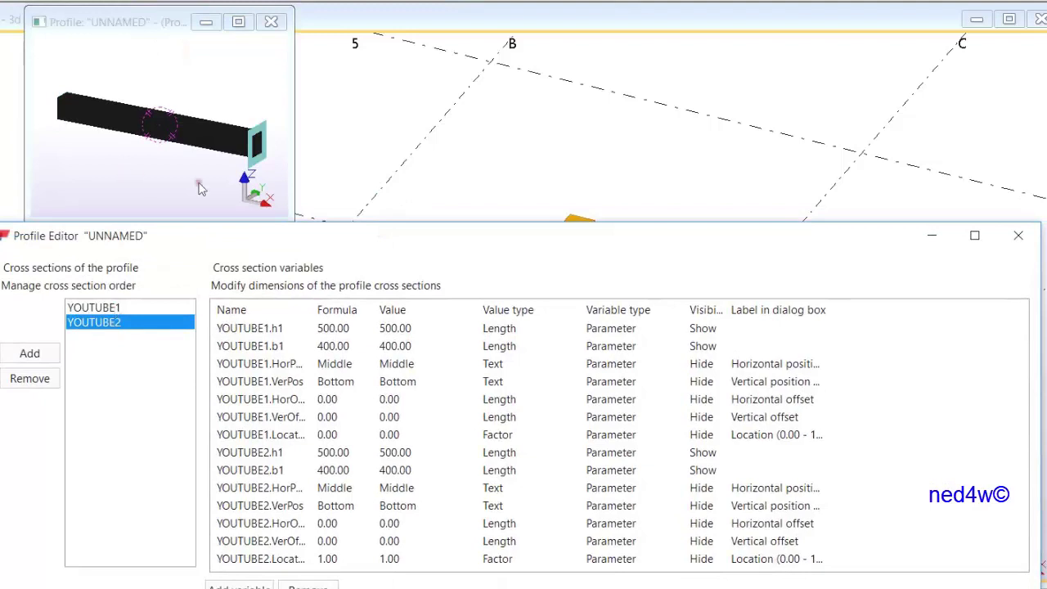
click(120, 310)
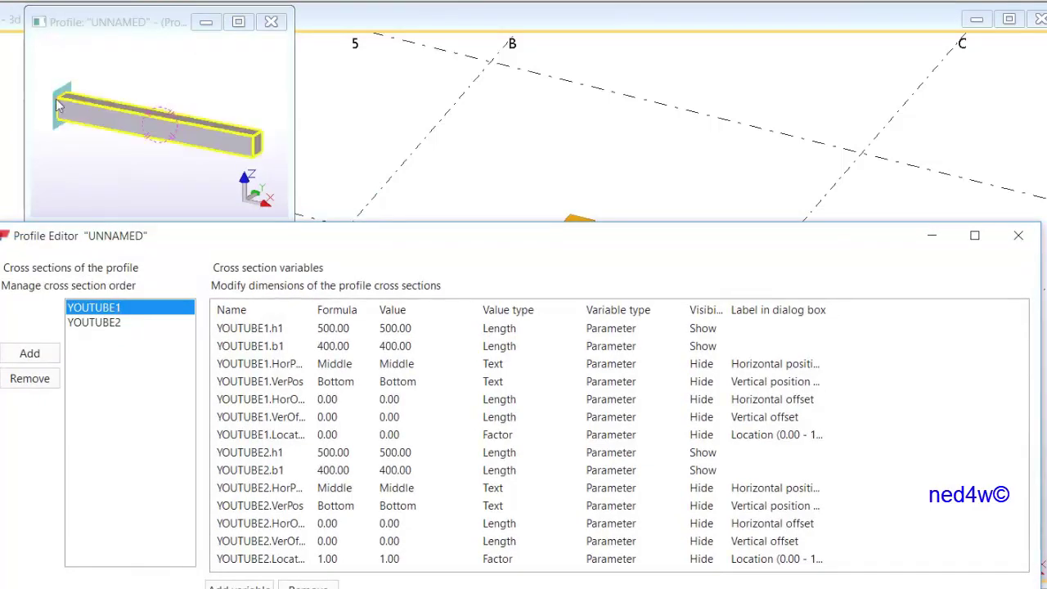
click(58, 104)
click(120, 322)
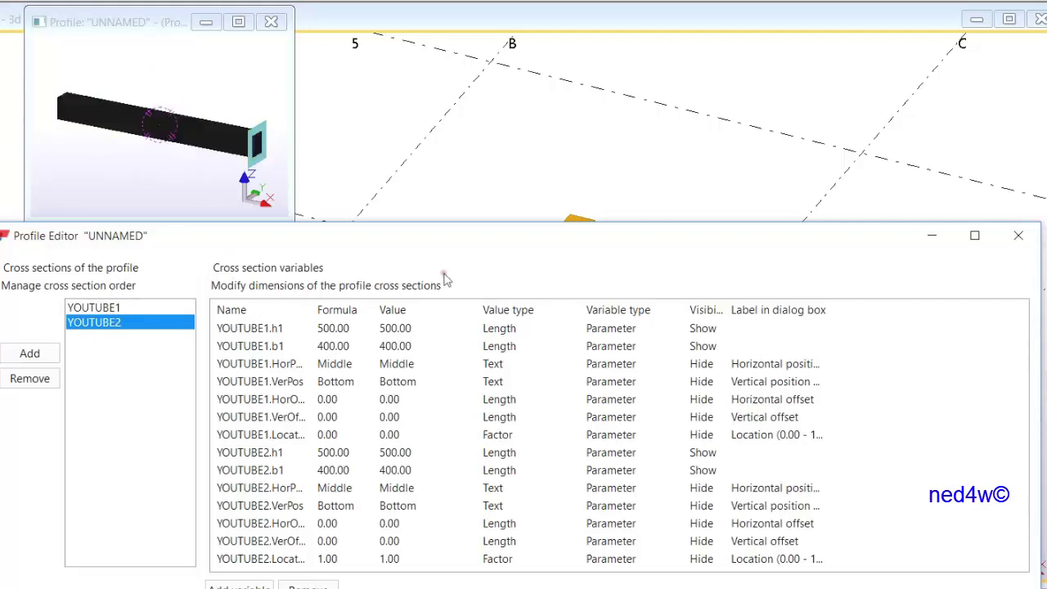
- Show the full variable names in the Profile Editor and inspect the Location variables of YOUTUBE1 and YOUTUBE2
drag(510, 238, 524, 186)
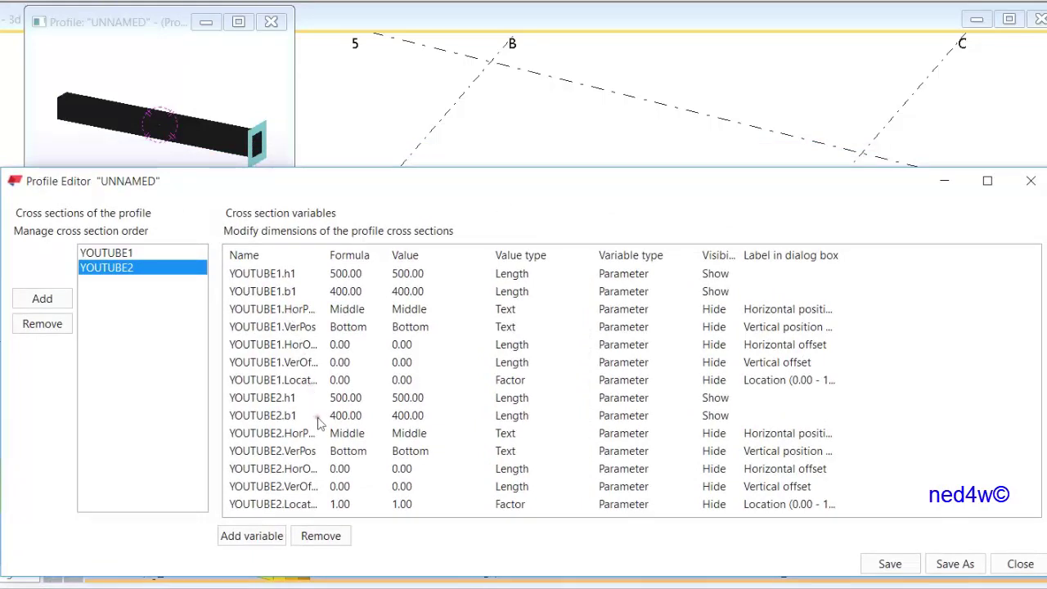
double_click(324, 255)
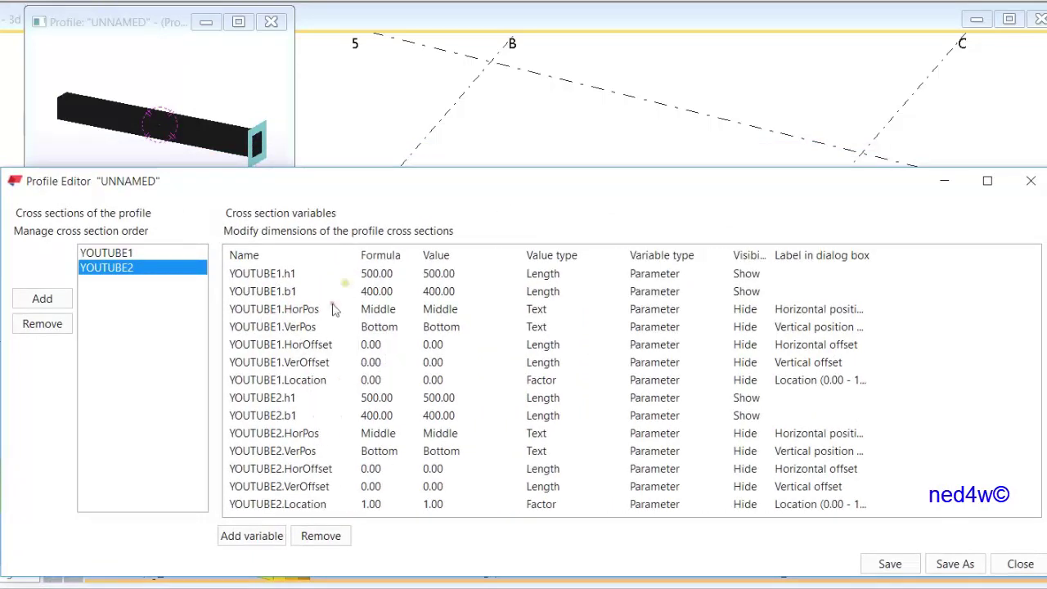
click(322, 379)
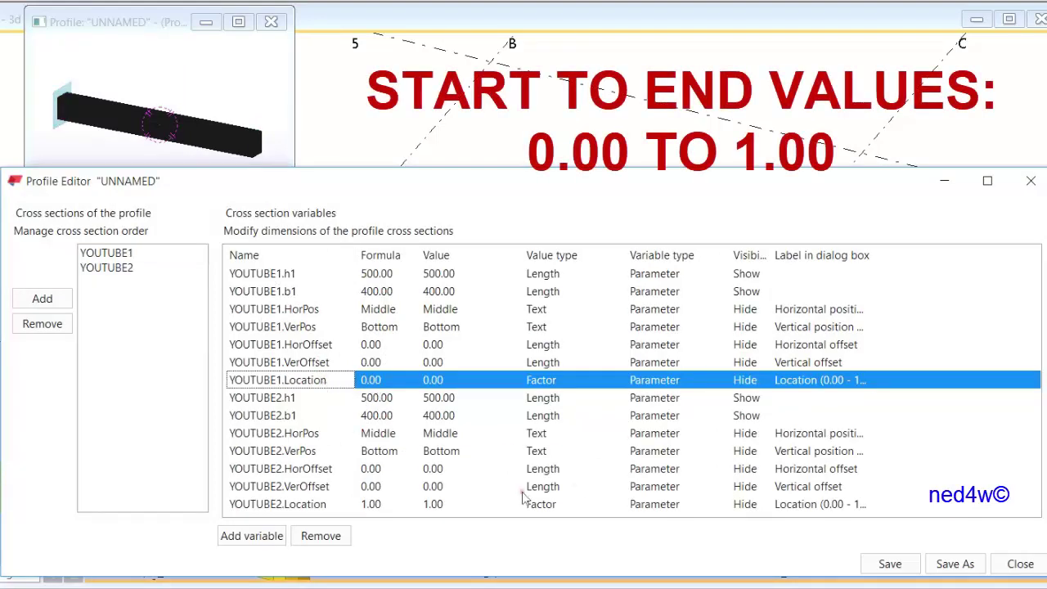
click(325, 504)
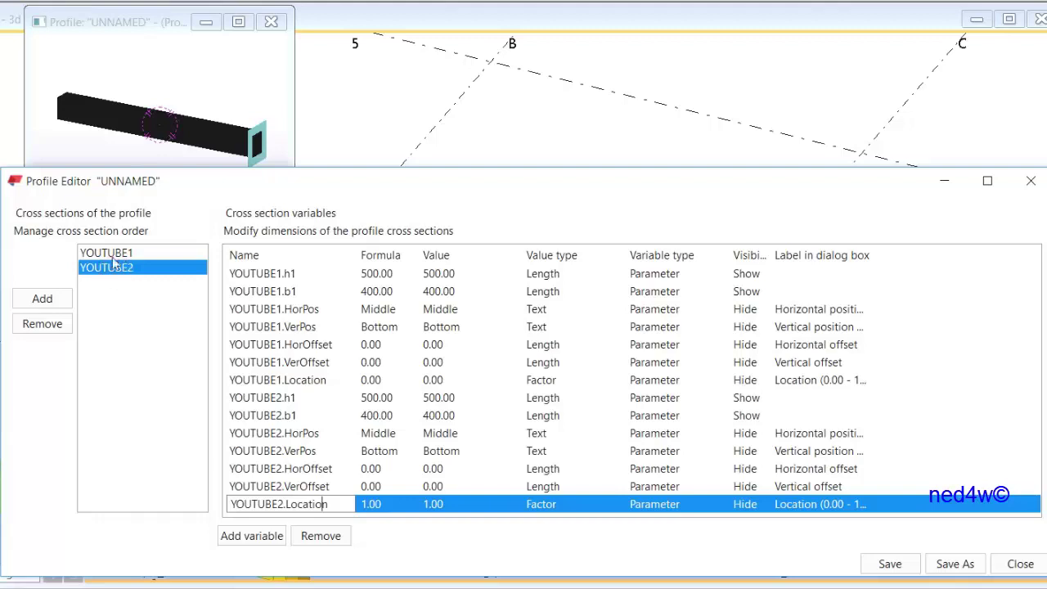
- Add a third cross section to the profile and check where each cross section sits along it
click(55, 301)
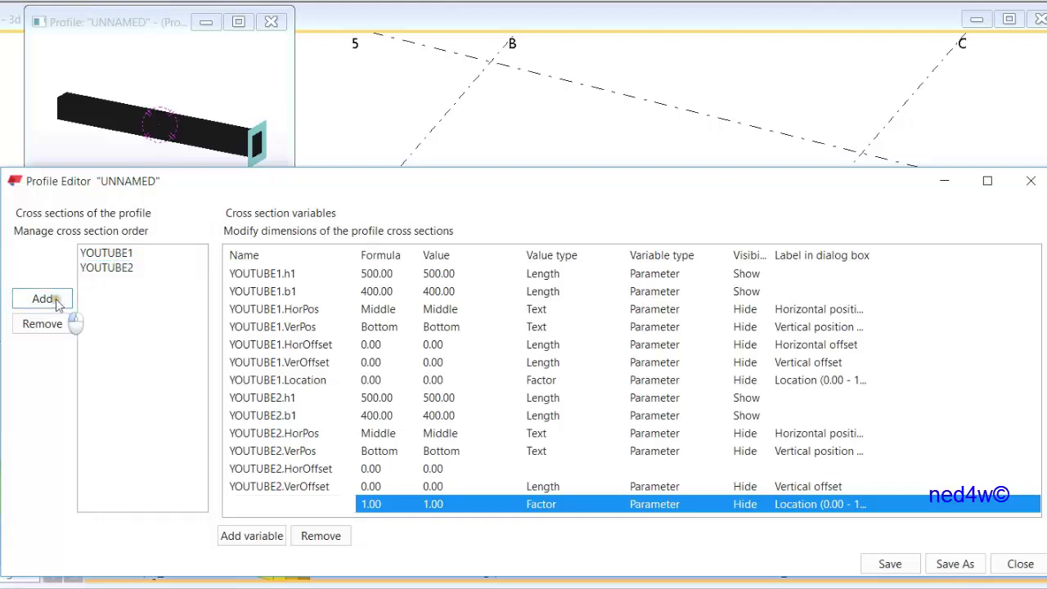
click(126, 255)
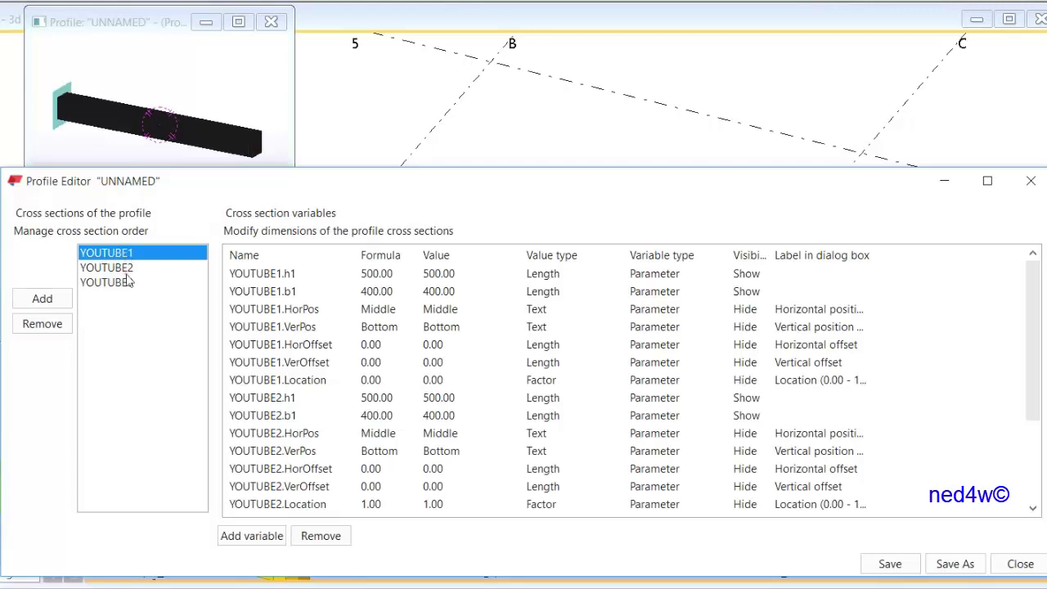
click(123, 267)
click(119, 286)
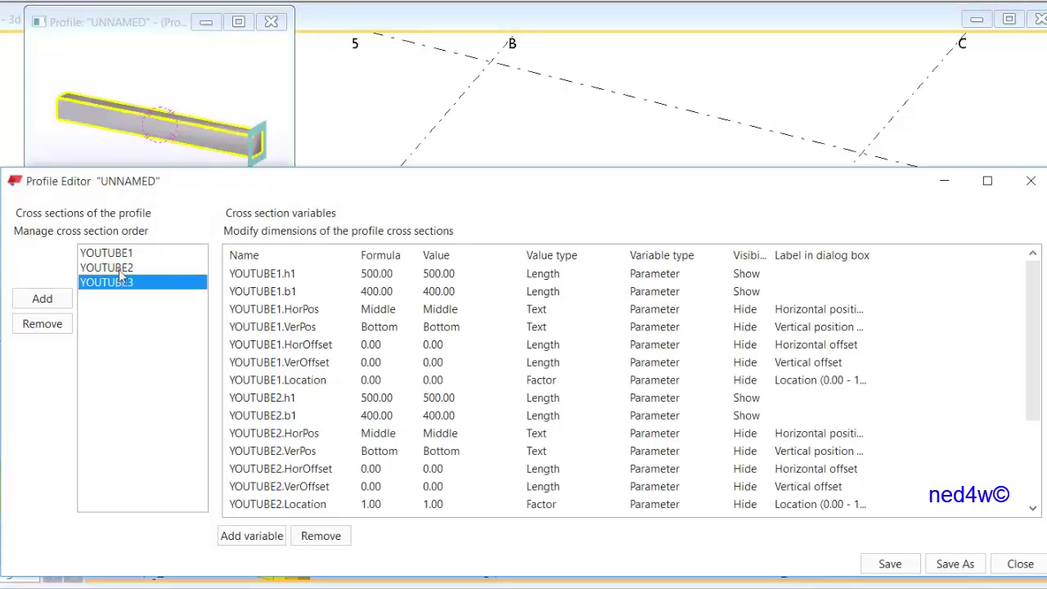
click(119, 267)
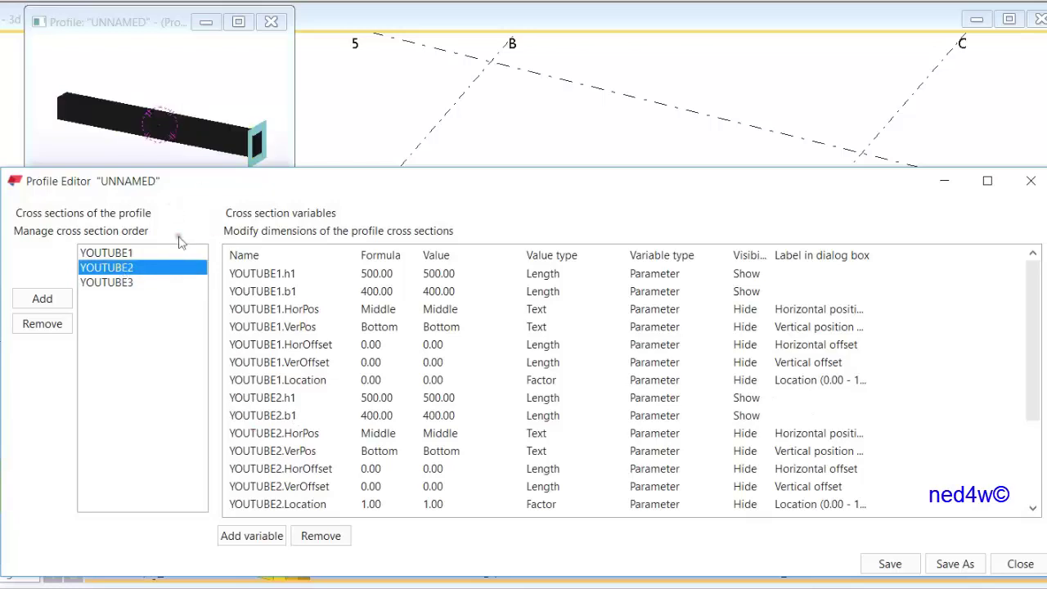
- Set the Location variable of the cross section YOUTUBE2 to 0.50
click(327, 383)
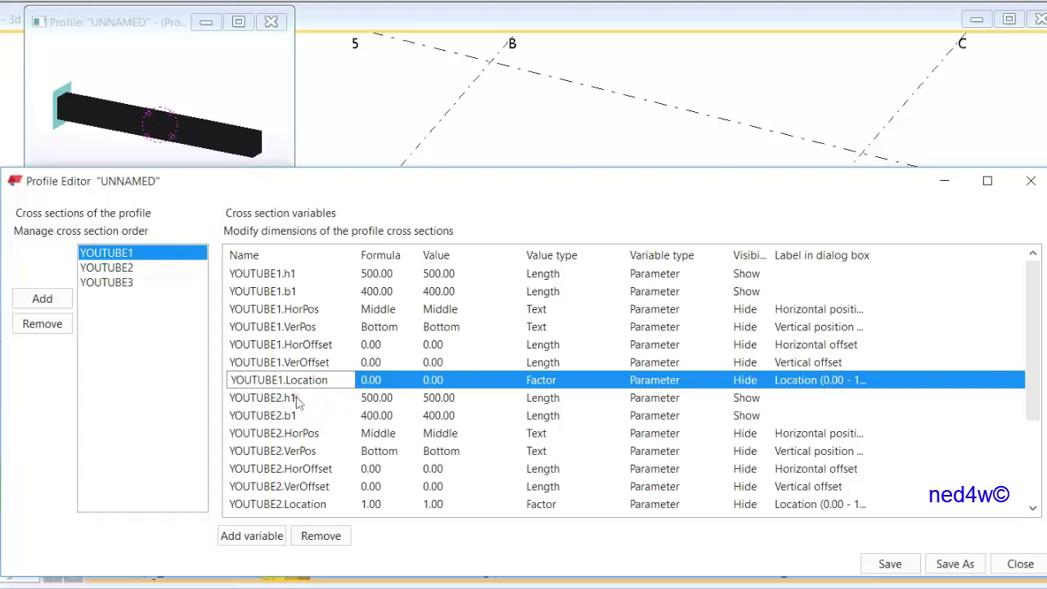
scroll(372, 479, down, 2)
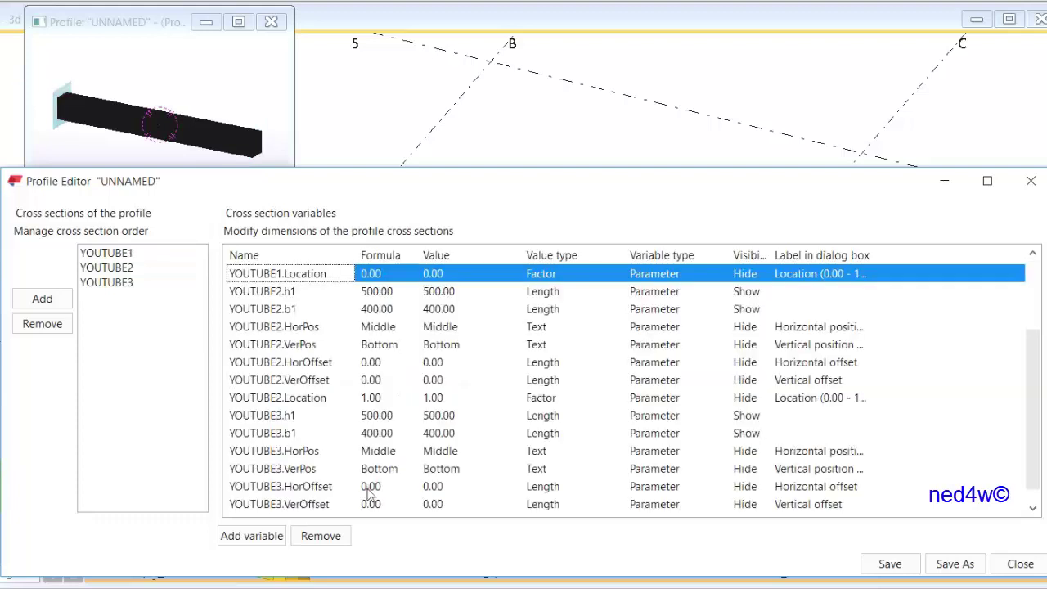
click(309, 399)
click(367, 400)
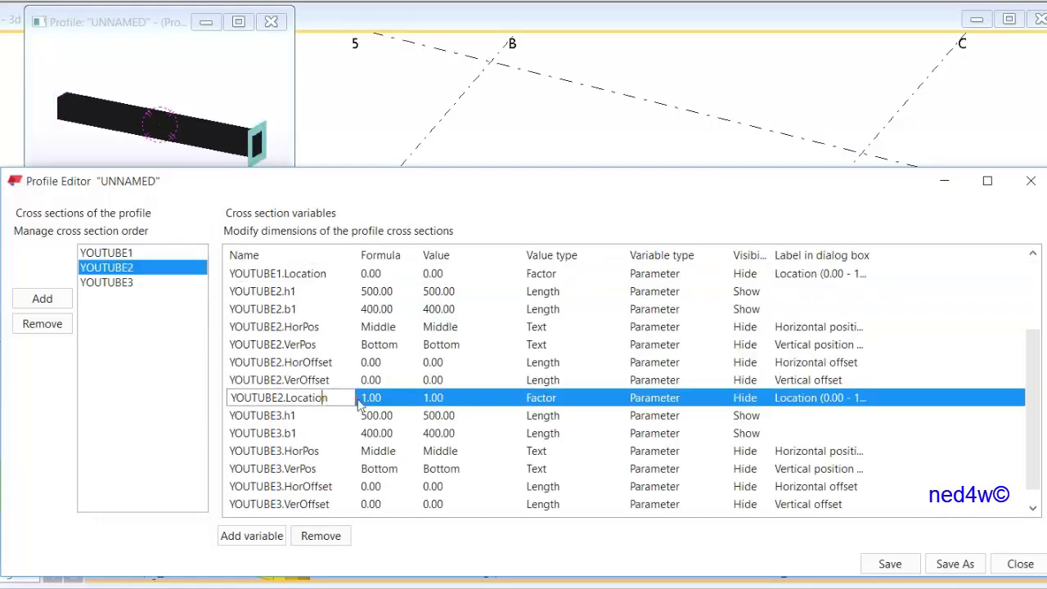
key(ctrl+a)
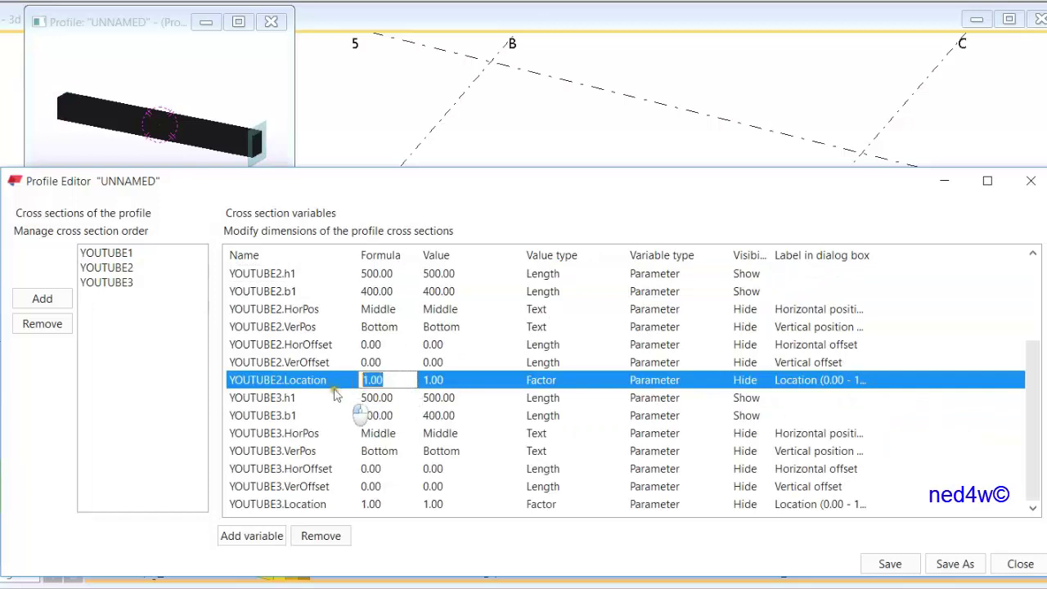
key(BackSpace)
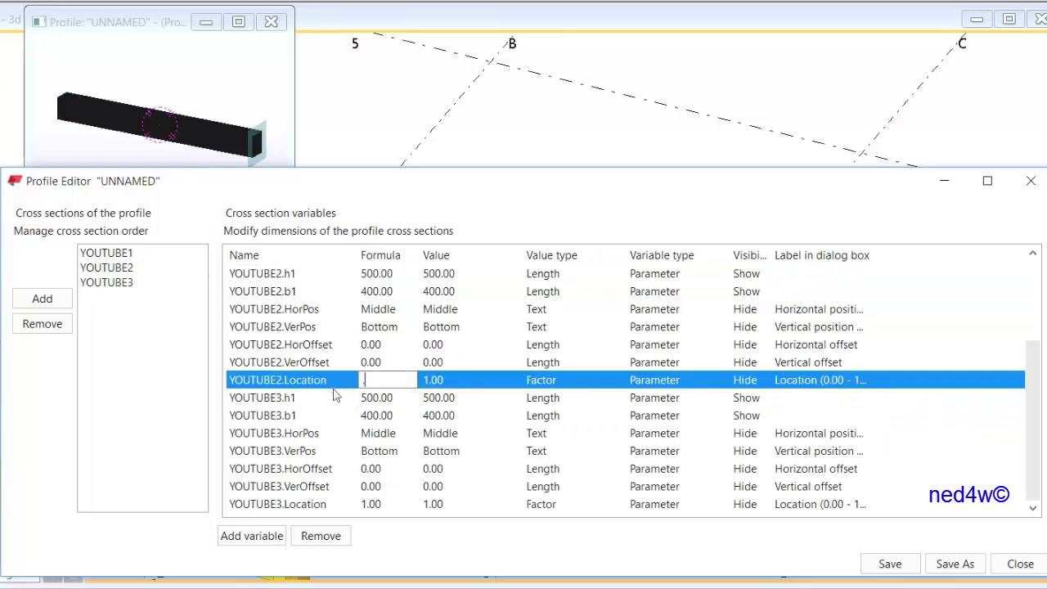
click(333, 397)
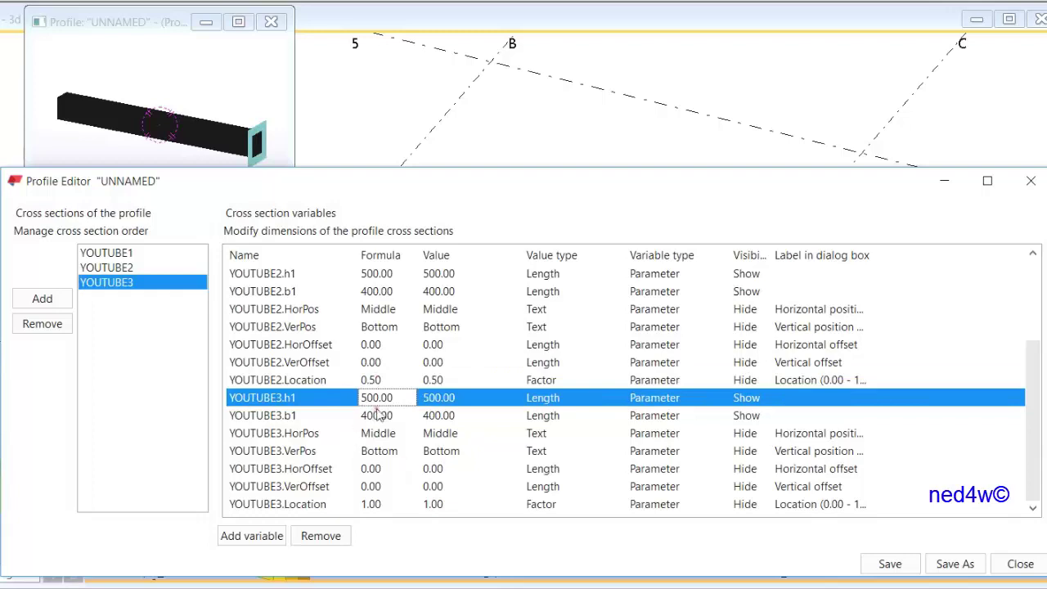
- Set the h1 height of the cross section YOUTUBE2 to 1000 and check the ridge shape in the profile preview
click(336, 388)
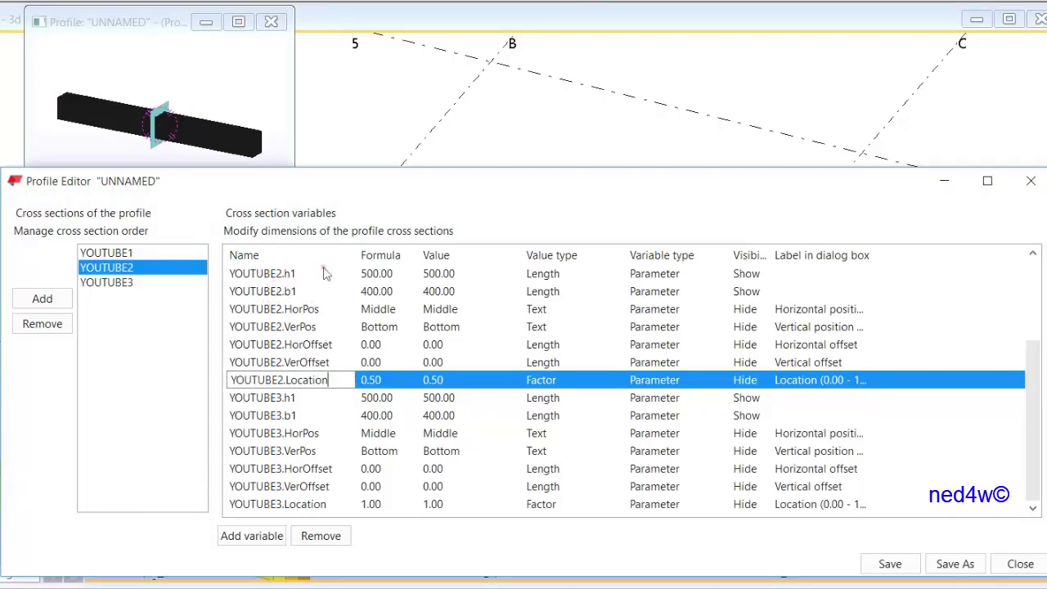
click(379, 273)
click(394, 275)
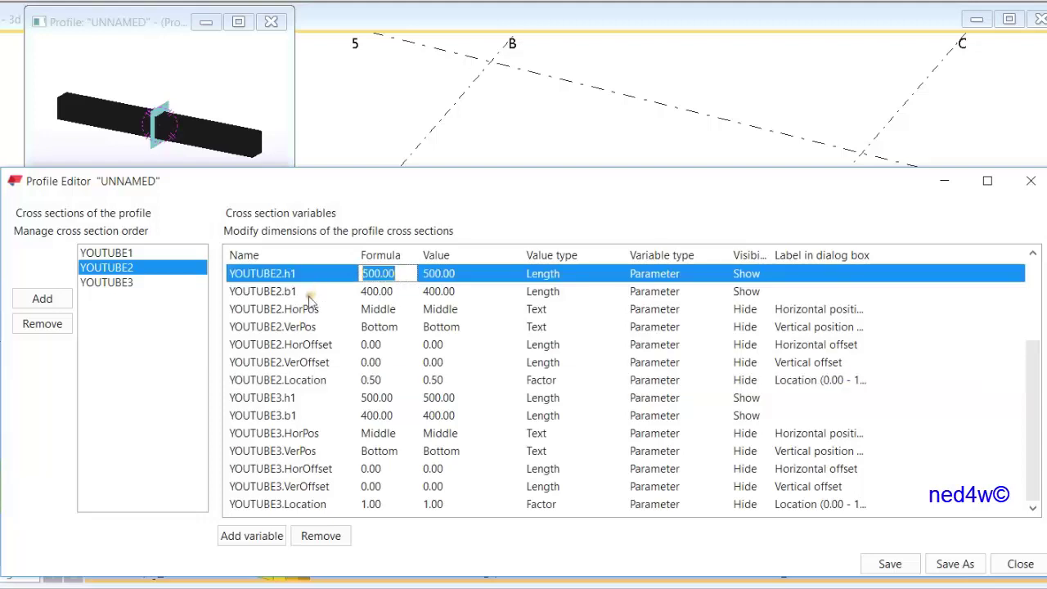
text(1000)
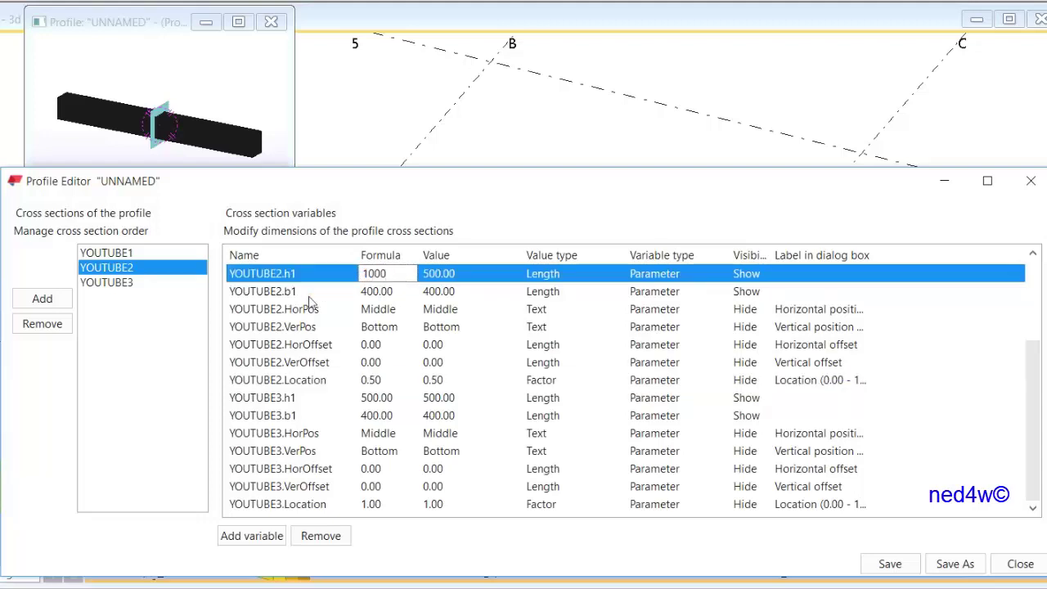
key(Return)
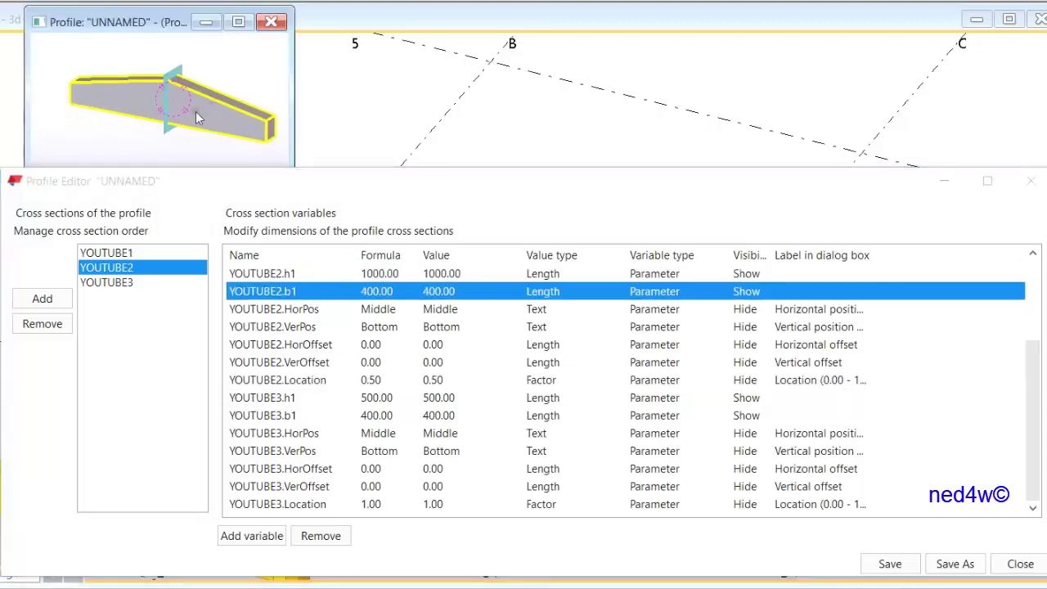
drag(317, 187, 291, 286)
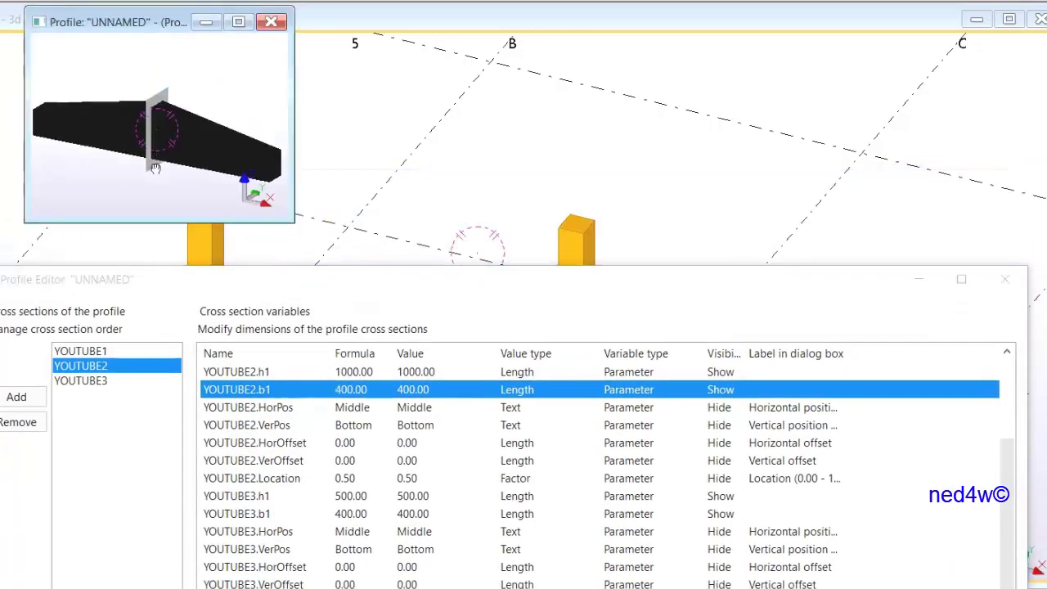
scroll(188, 158, down, 2)
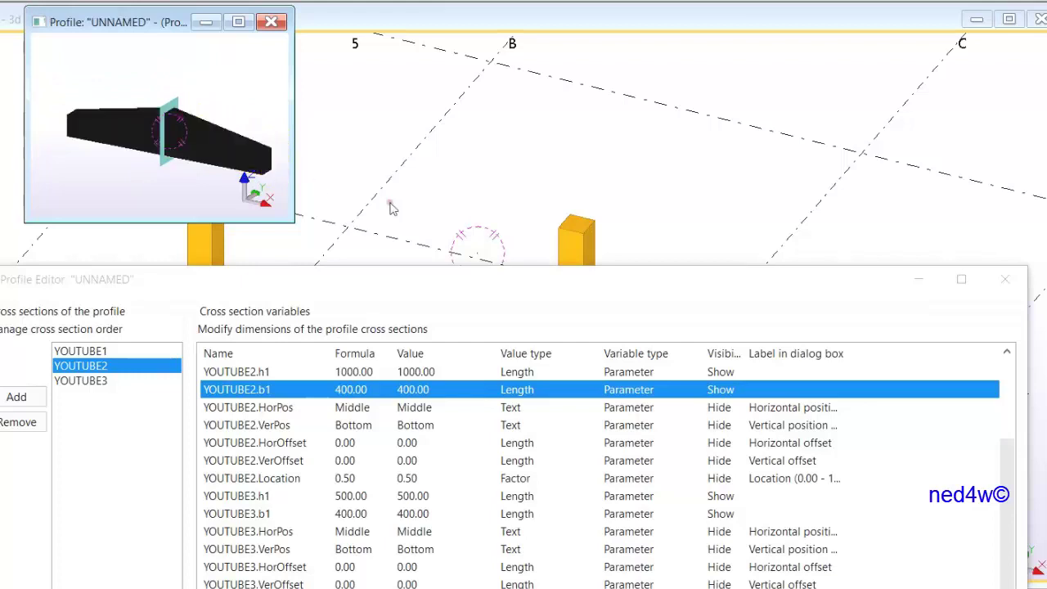
drag(567, 279, 590, 195)
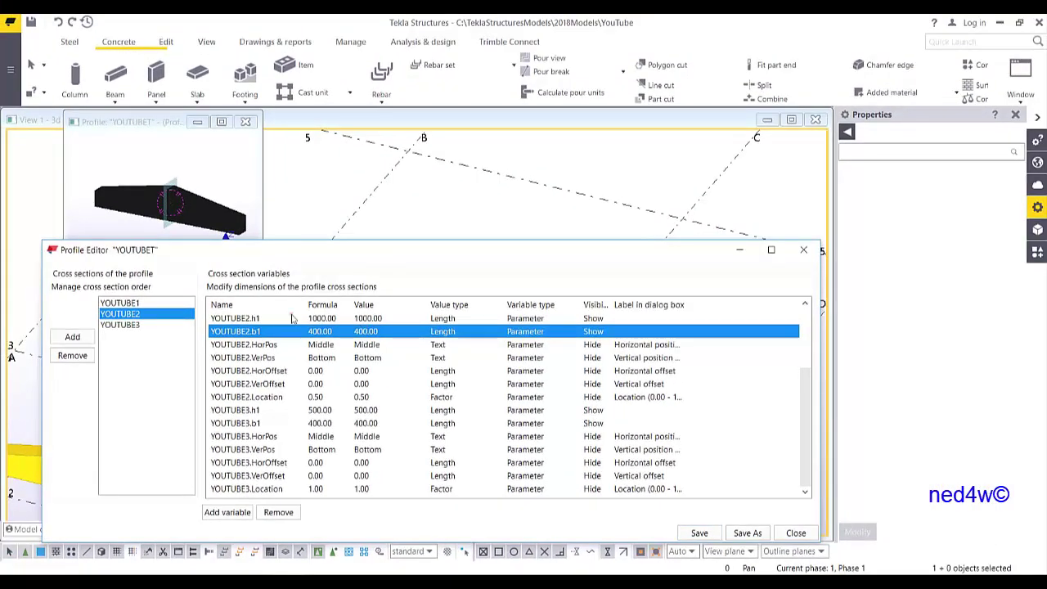
- Save the profile under the prefix yttaper and close the Profile Editor, saving the profile definition
mouse_move(235, 253)
mouse_down()
mouse_move(239, 285)
mouse_move(237, 262)
mouse_up()
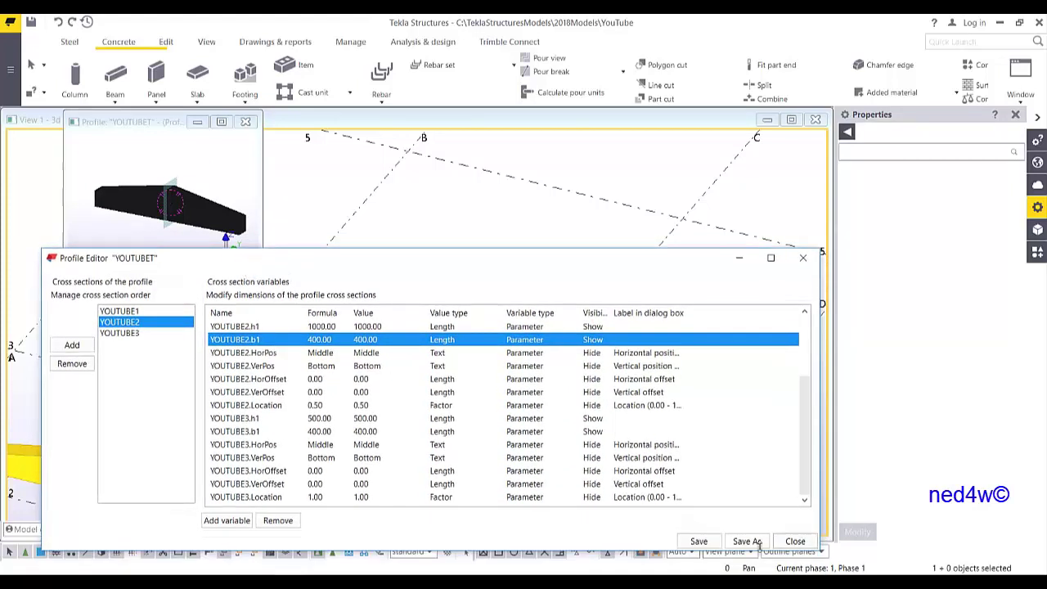
click(747, 542)
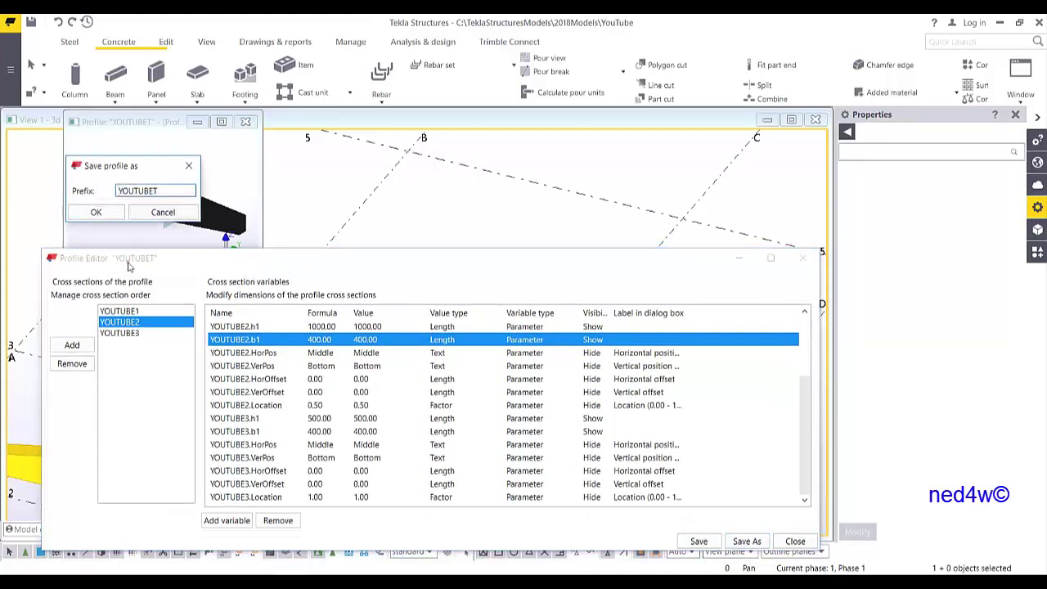
drag(185, 193, 71, 231)
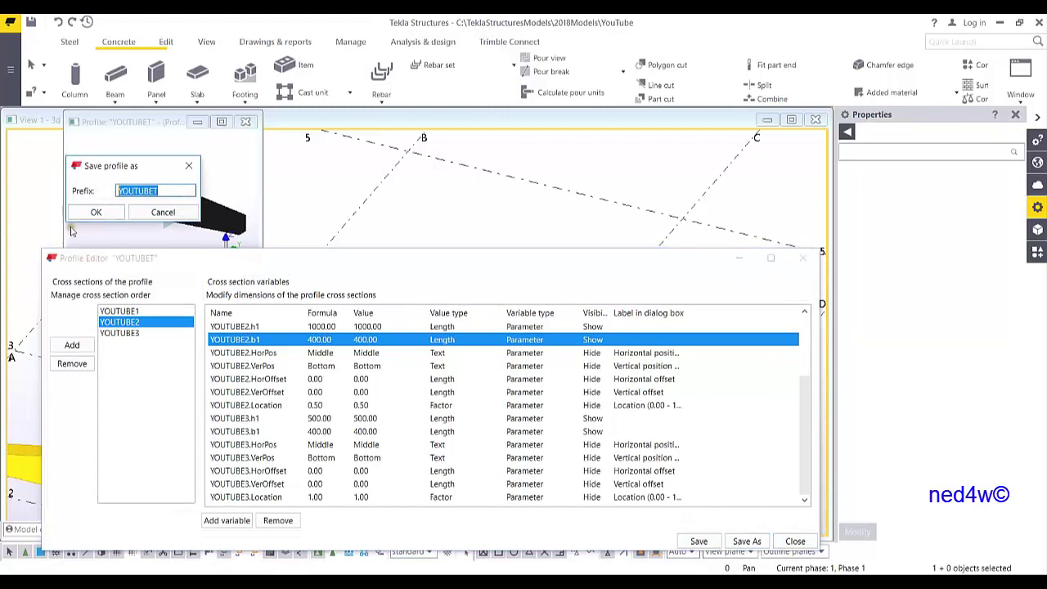
text(yttaper)
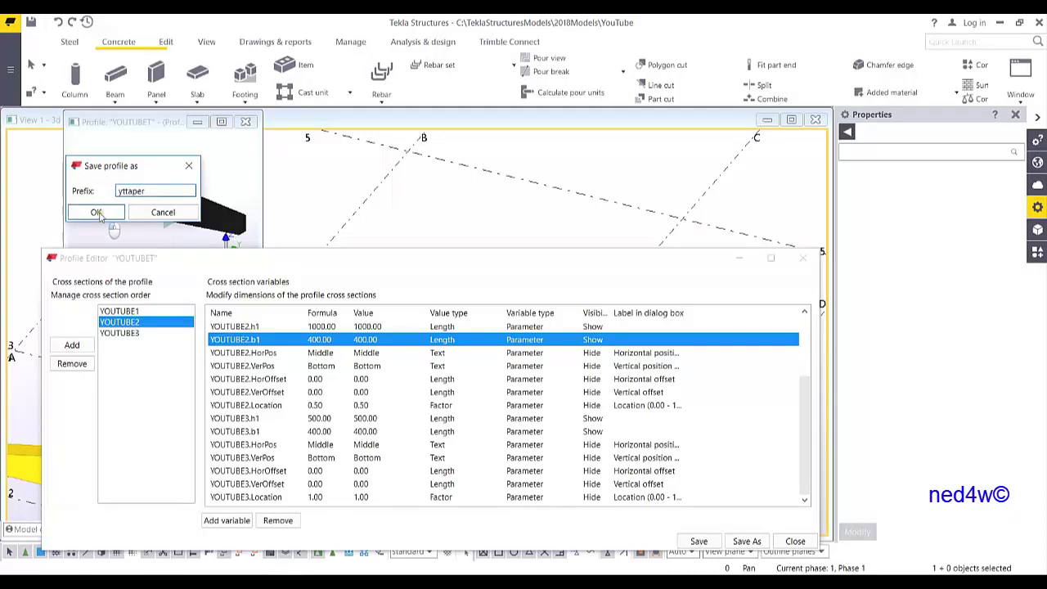
click(97, 213)
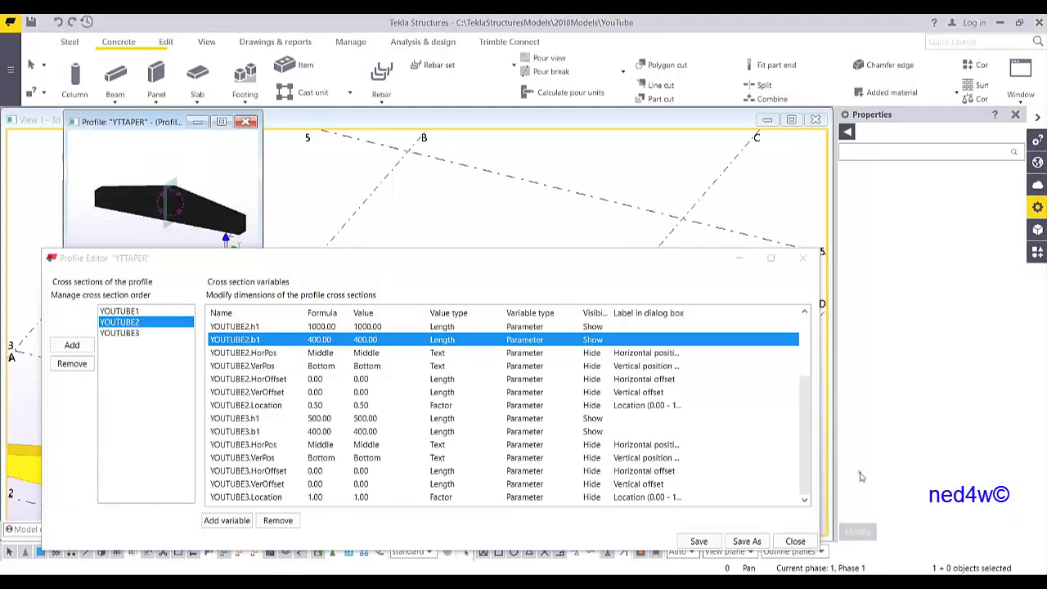
click(795, 541)
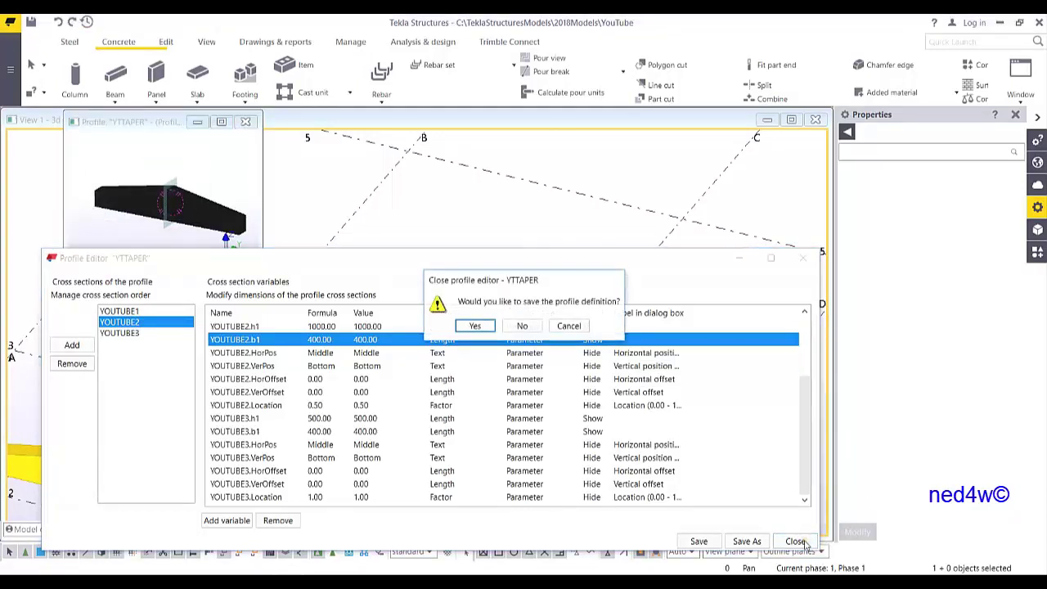
click(476, 327)
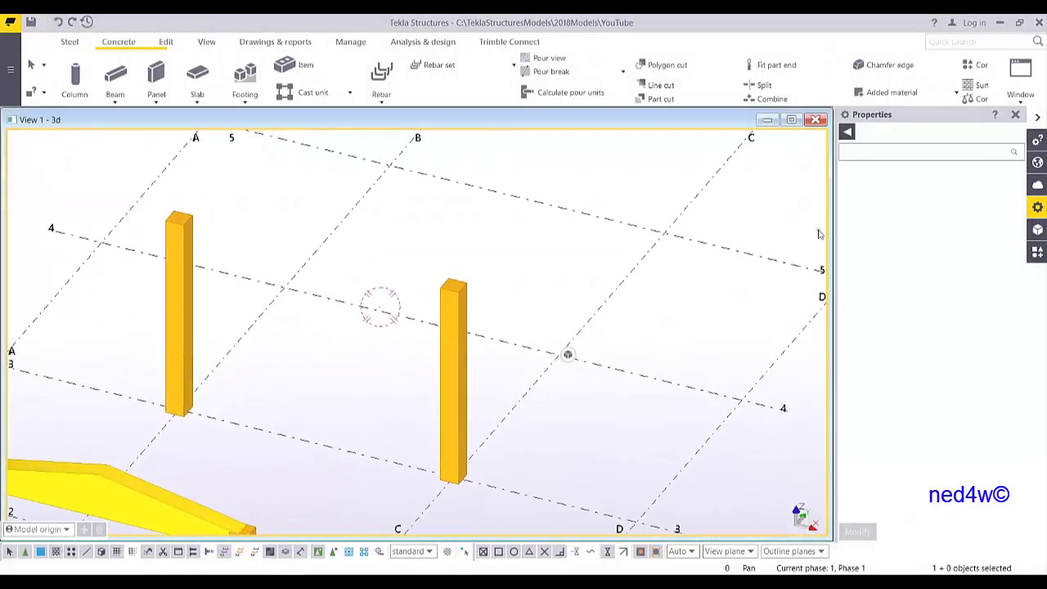
- Start a concrete beam and assign it the user-defined parametric profile YTTAPER, filtering the profile catalog by ytta*
click(114, 75)
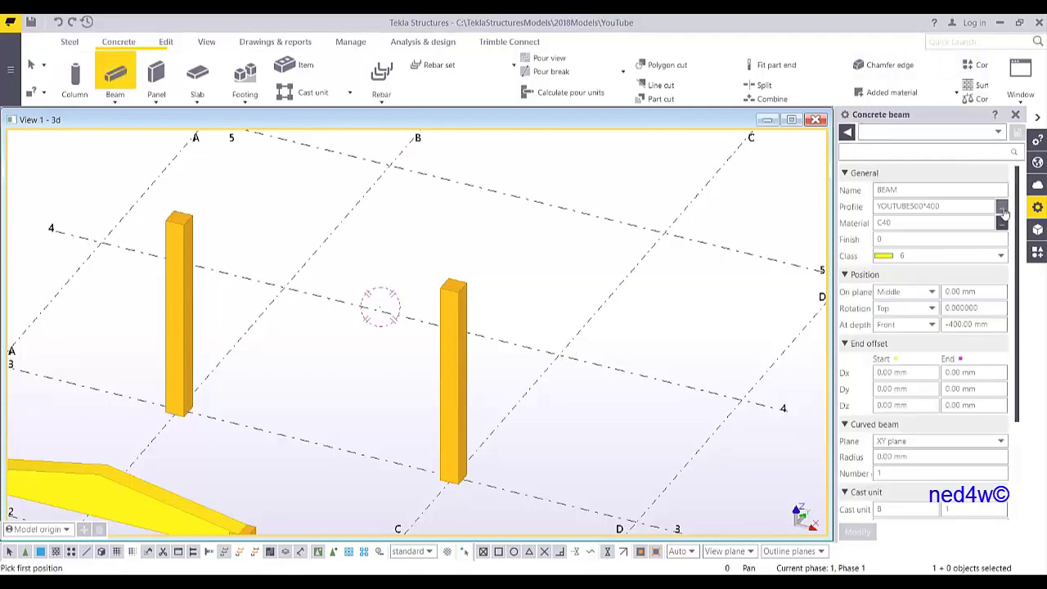
click(1002, 207)
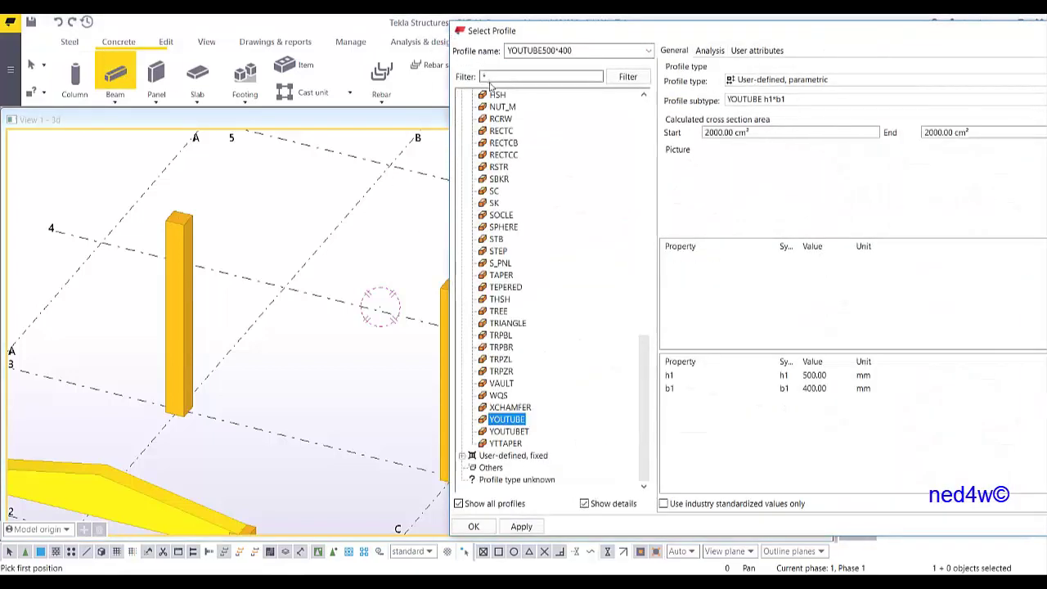
click(484, 75)
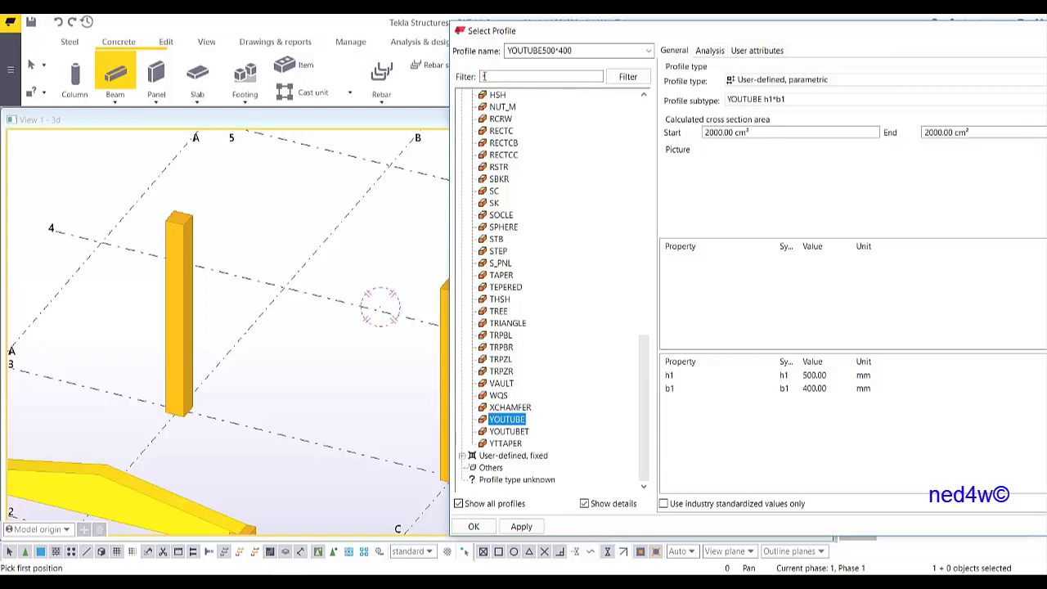
click(484, 76)
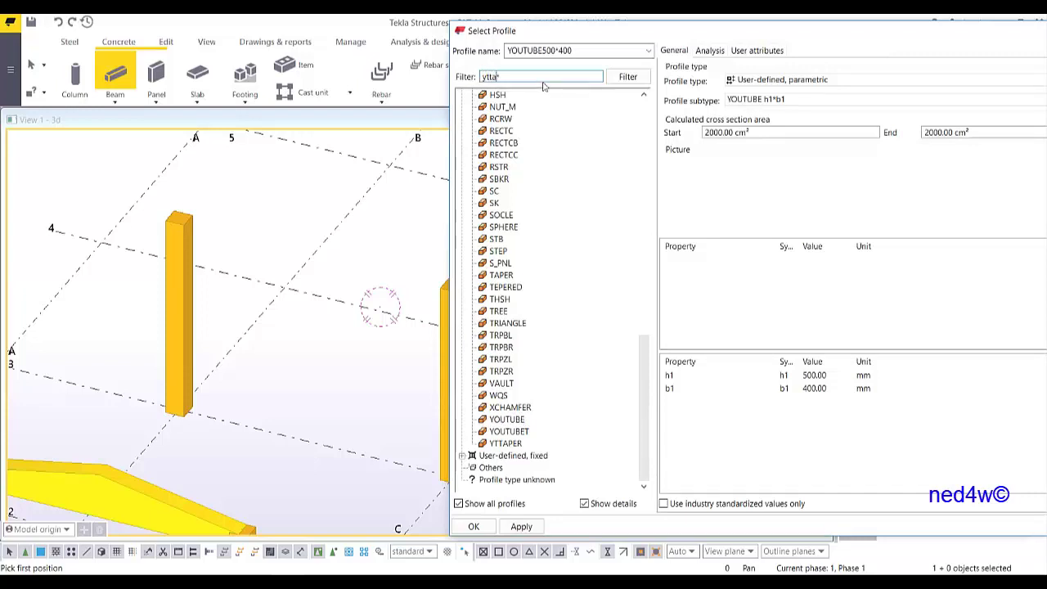
click(626, 77)
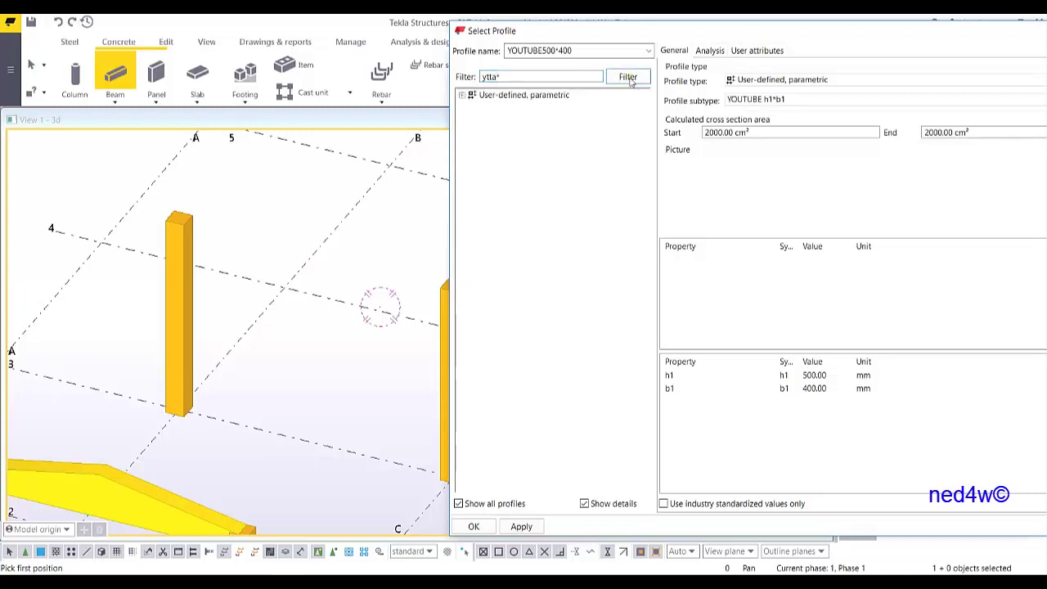
click(462, 96)
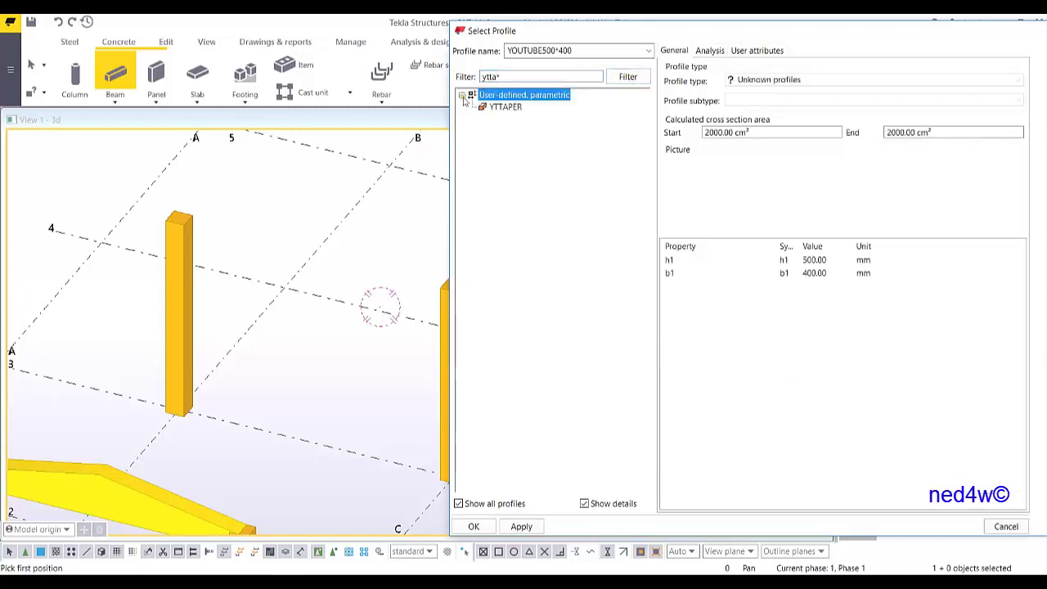
click(503, 107)
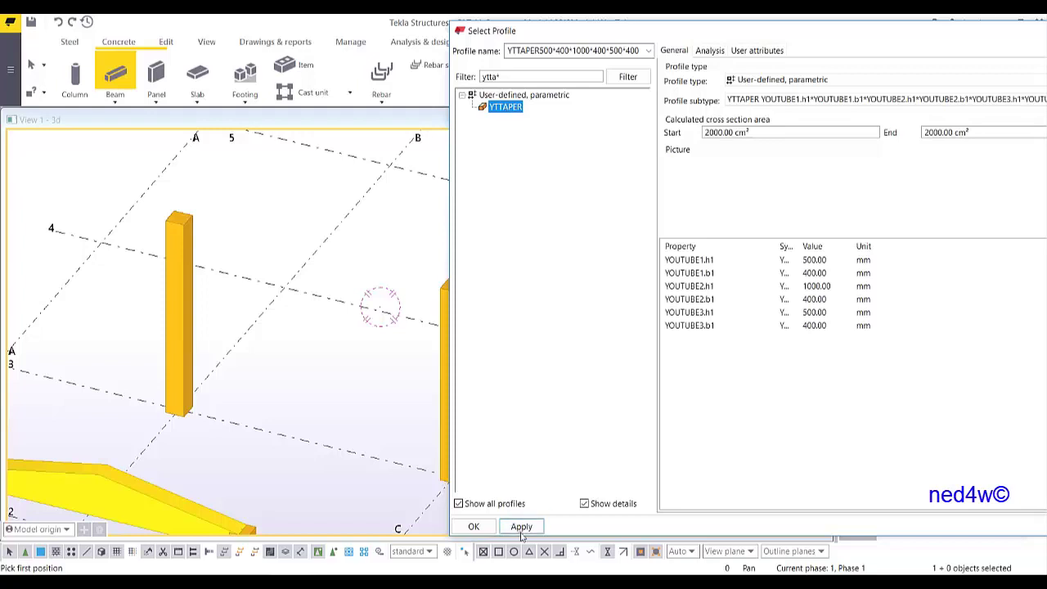
click(475, 526)
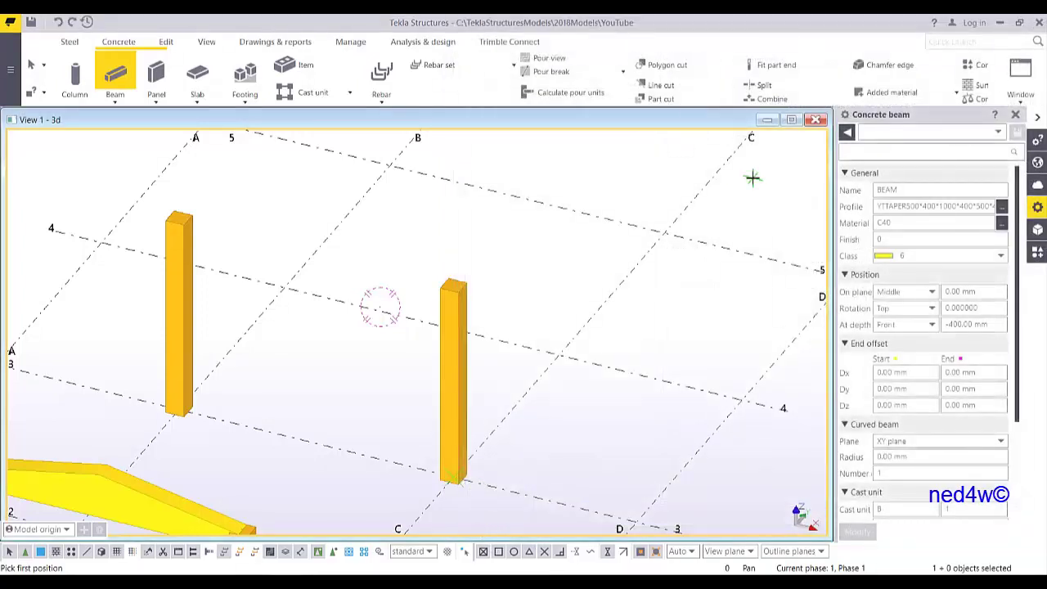
- Place the tapered beam between the top centers of the two columns on grid line 3 and end the beam command
click(179, 217)
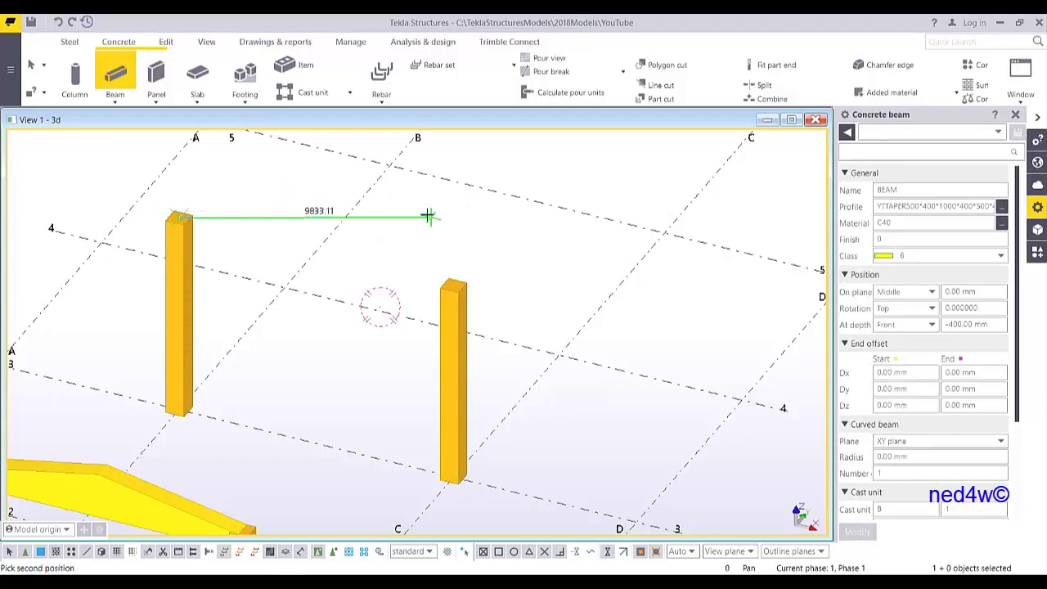
click(454, 282)
right_click(274, 178)
click(292, 194)
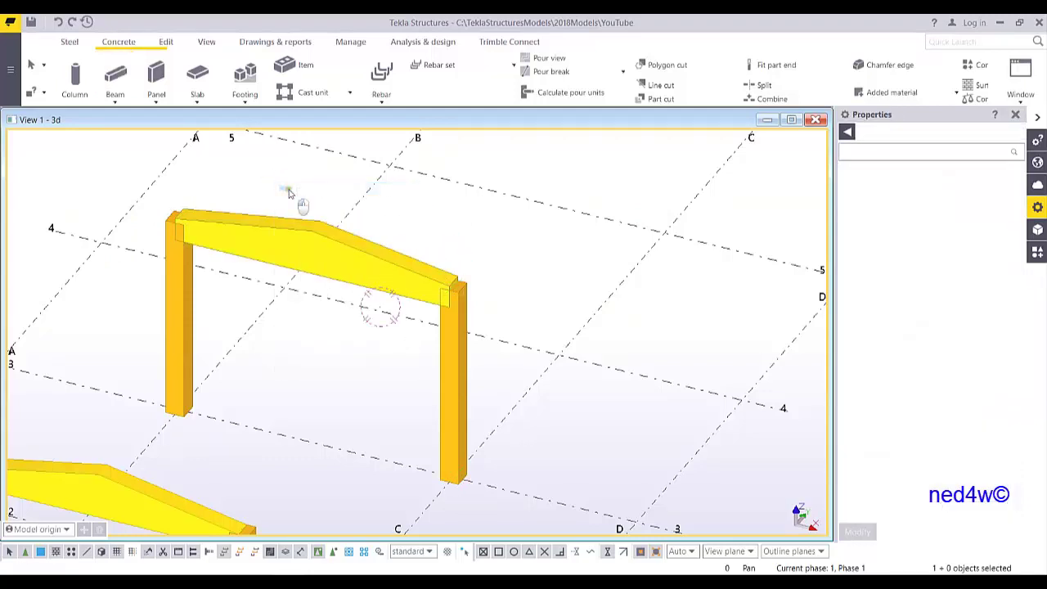
- Try an At depth offset of -600 mm on the new tapered beam, and set it to -500 mm
middle_drag(267, 258, 473, 245)
scroll(473, 245, up, 5)
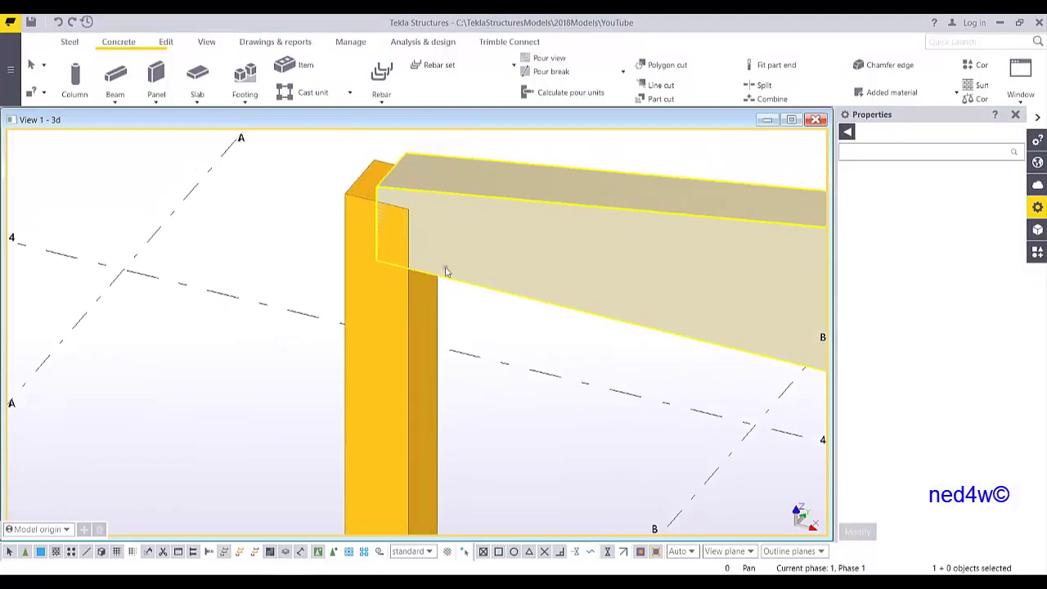
mouse_move(487, 235)
ctrl+middle_down()
mouse_move(622, 270)
mouse_move(728, 322)
ctrl+middle_up()
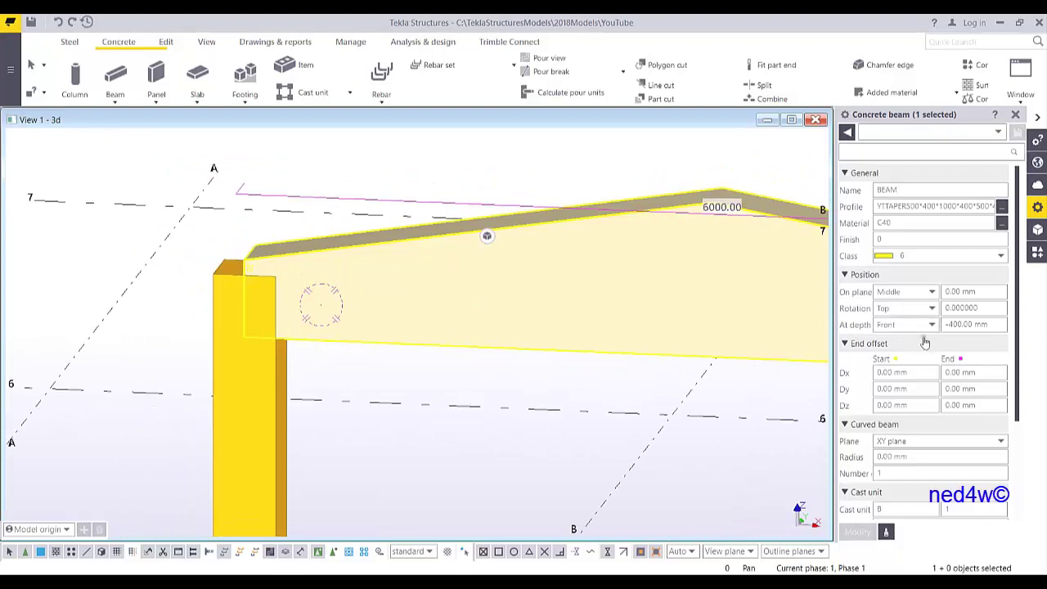
double_click(958, 324)
text(-6)
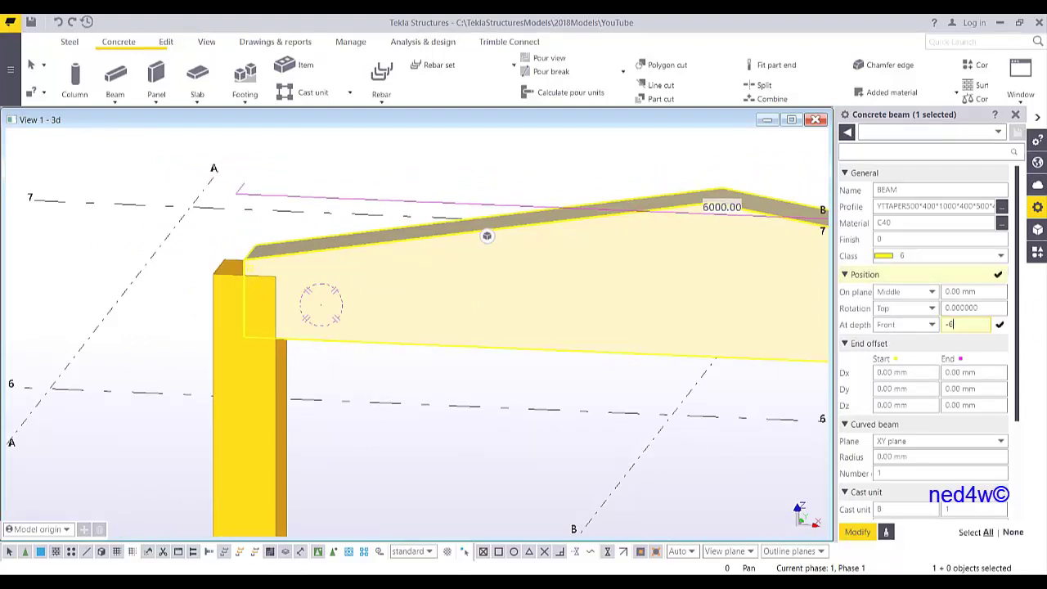
text(00)
key(Return)
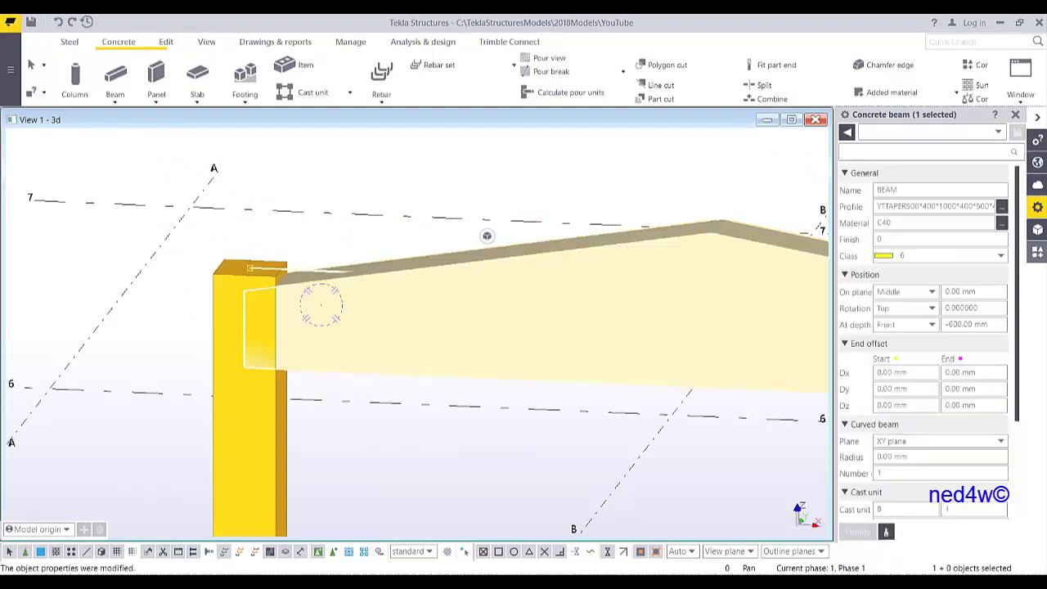
text(-500)
key(Return)
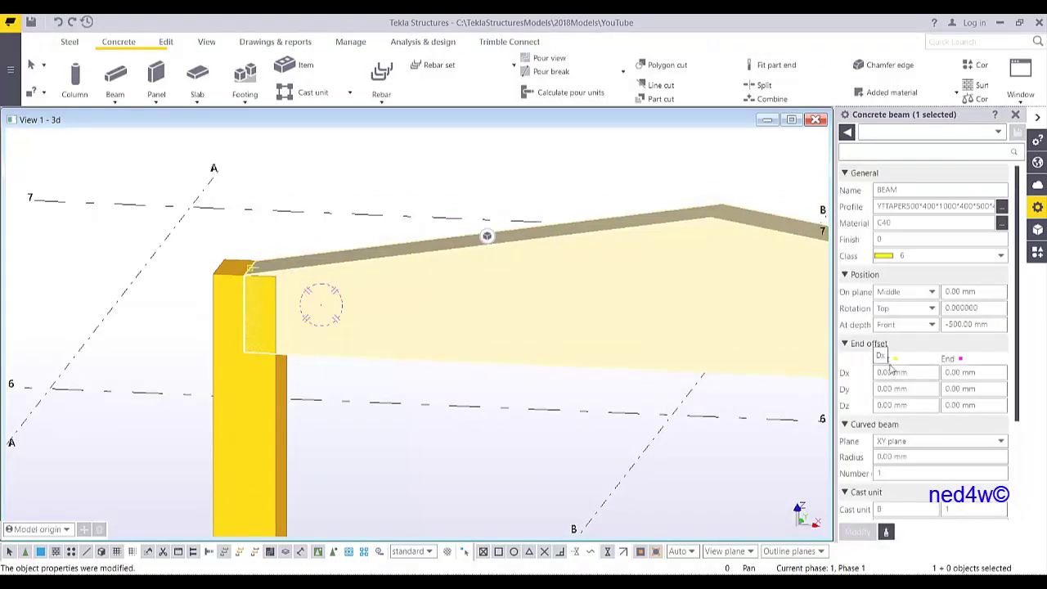
ctrl+middle_drag(340, 294, 339, 316)
scroll(339, 315, down, 3)
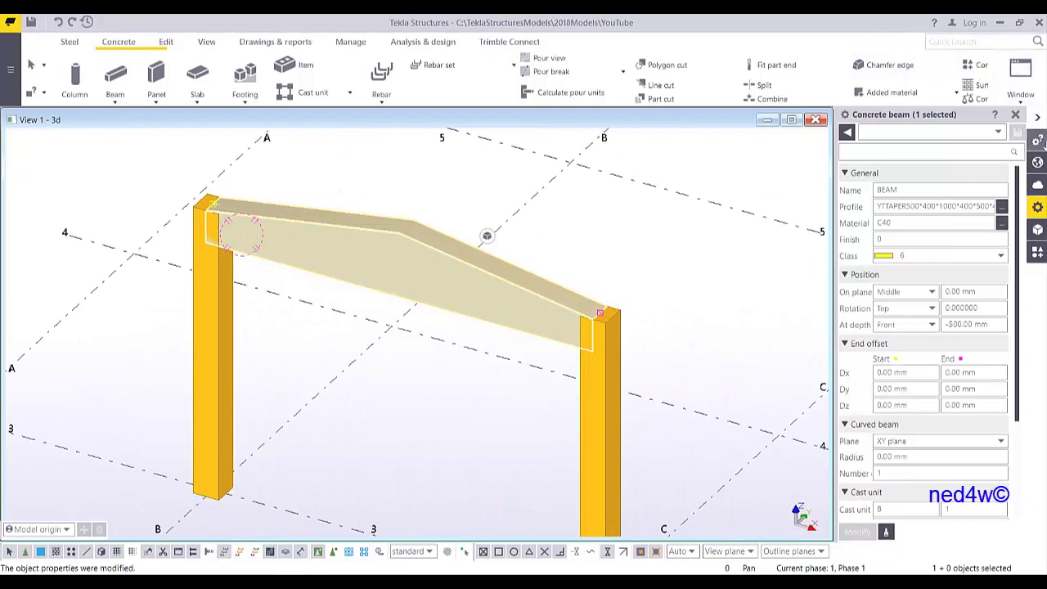
- Open the Corbel connection (14) component and accept its standard settings, keeping the sloped-bottom corbel shape
click(1037, 252)
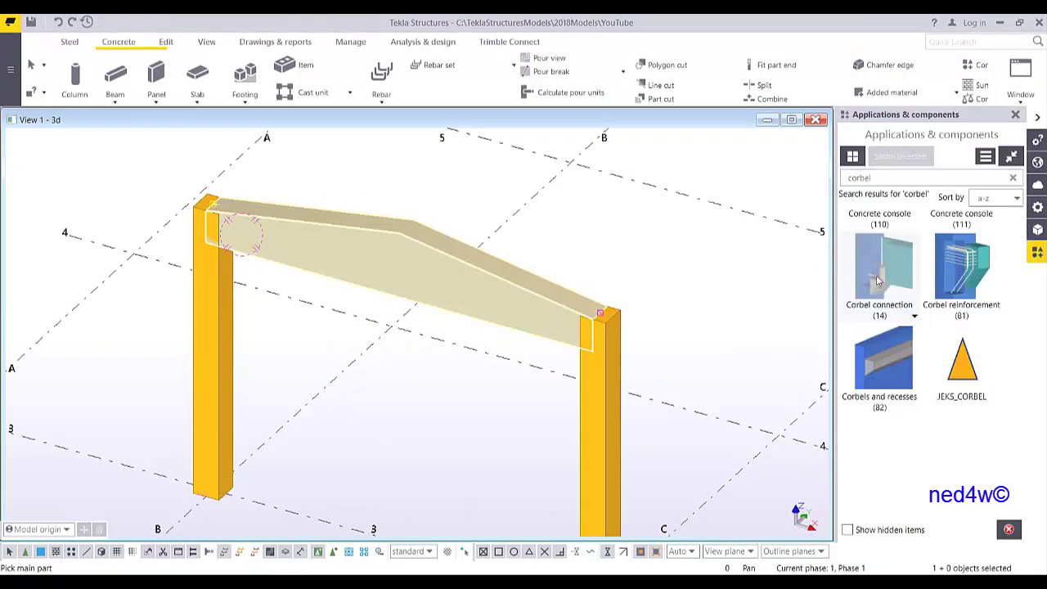
double_click(876, 276)
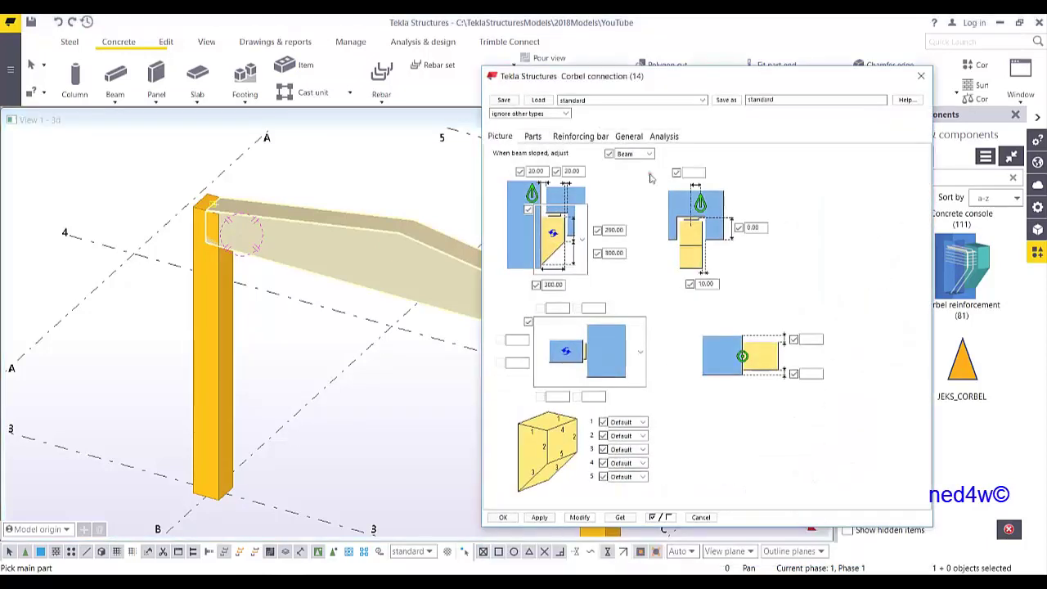
drag(635, 78, 671, 71)
click(618, 237)
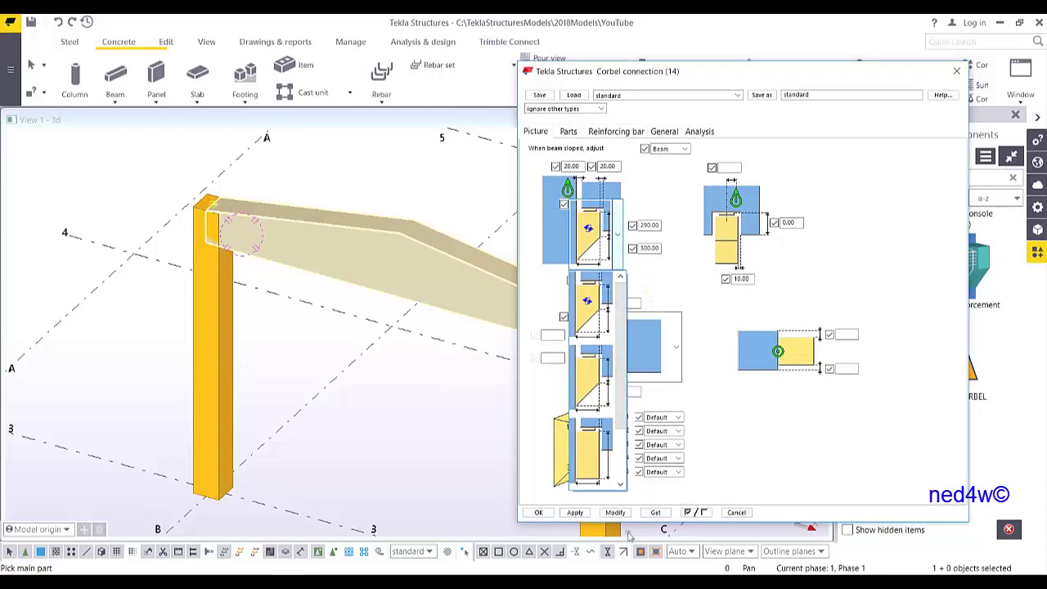
click(579, 516)
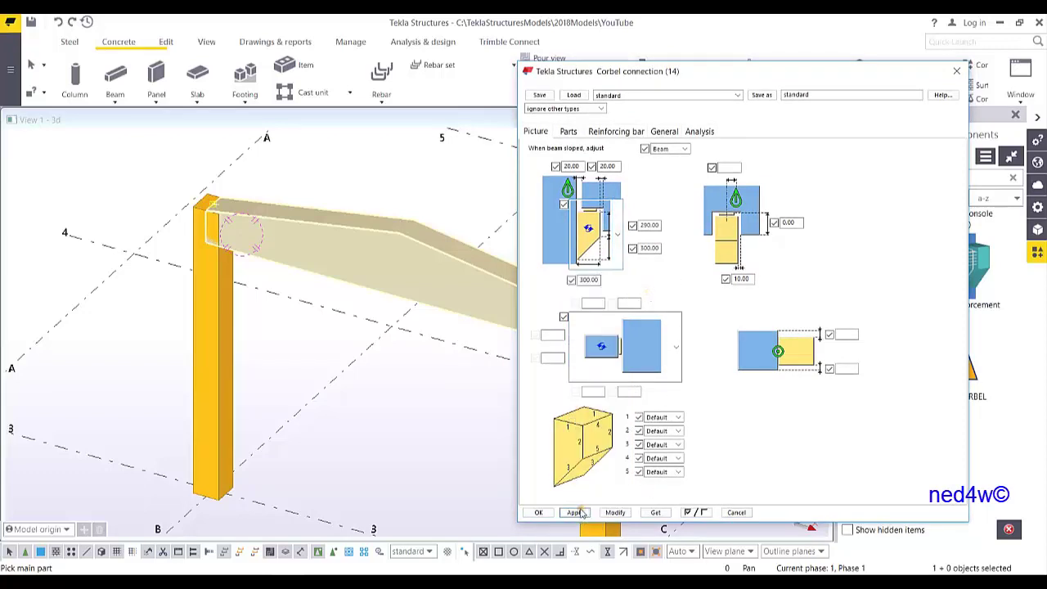
click(539, 513)
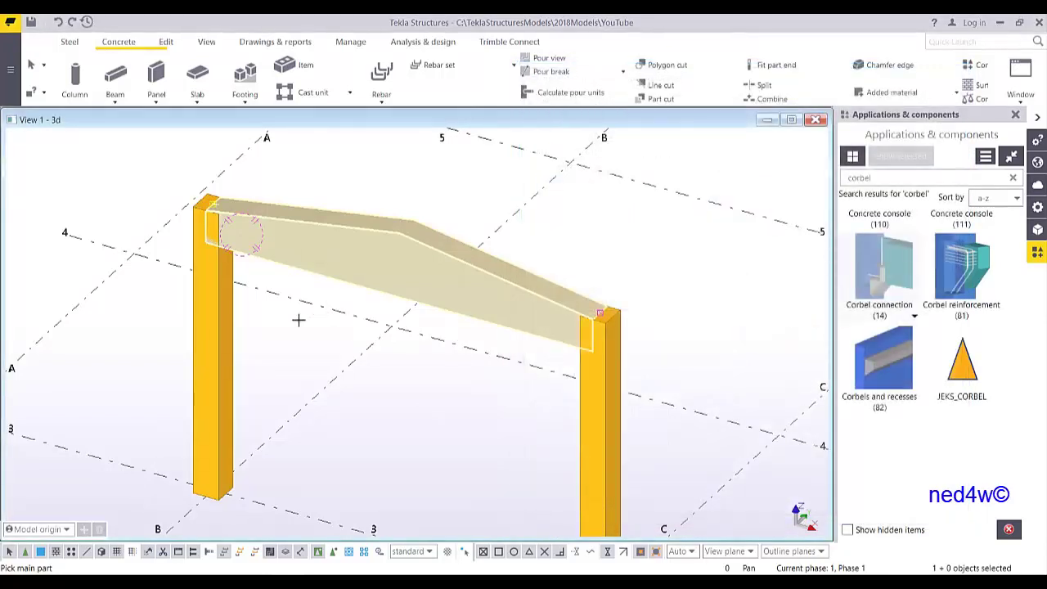
- Apply the Corbel connection (14) between the column at grid B-3 and the adjoining end of the tapered beam
click(215, 297)
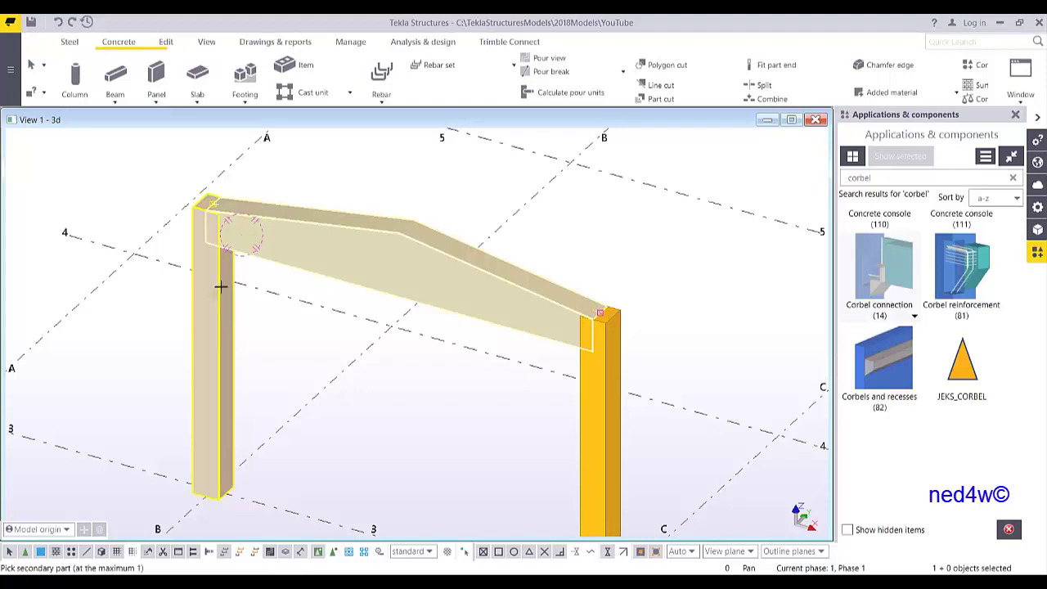
click(256, 244)
scroll(237, 255, up, 4)
scroll(234, 256, down, 5)
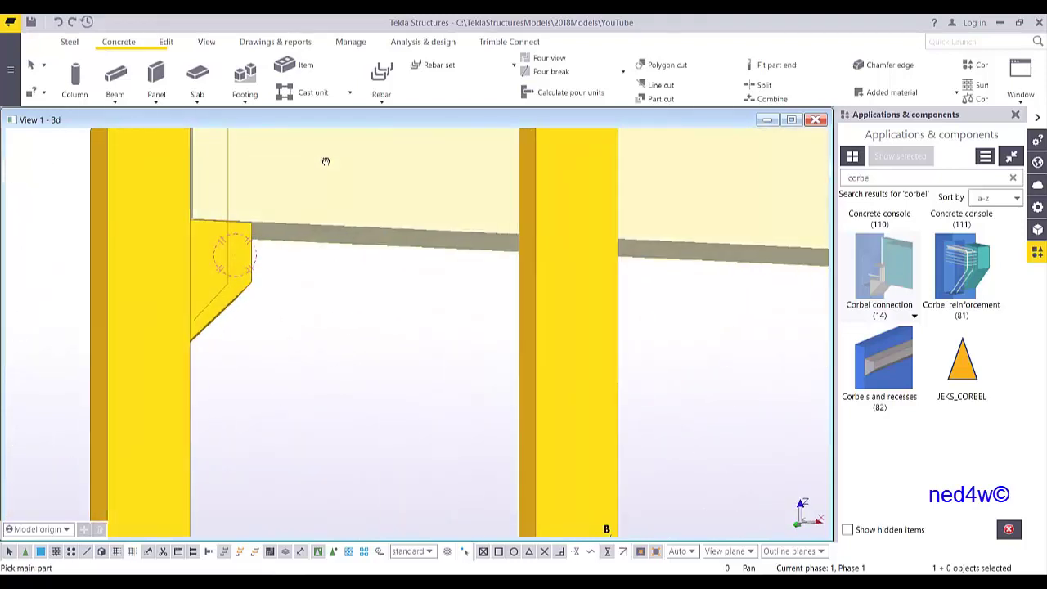
- Apply the same corbel connection between the column at grid C-3 and the tapered beam, and end the command
scroll(526, 289, up, 3)
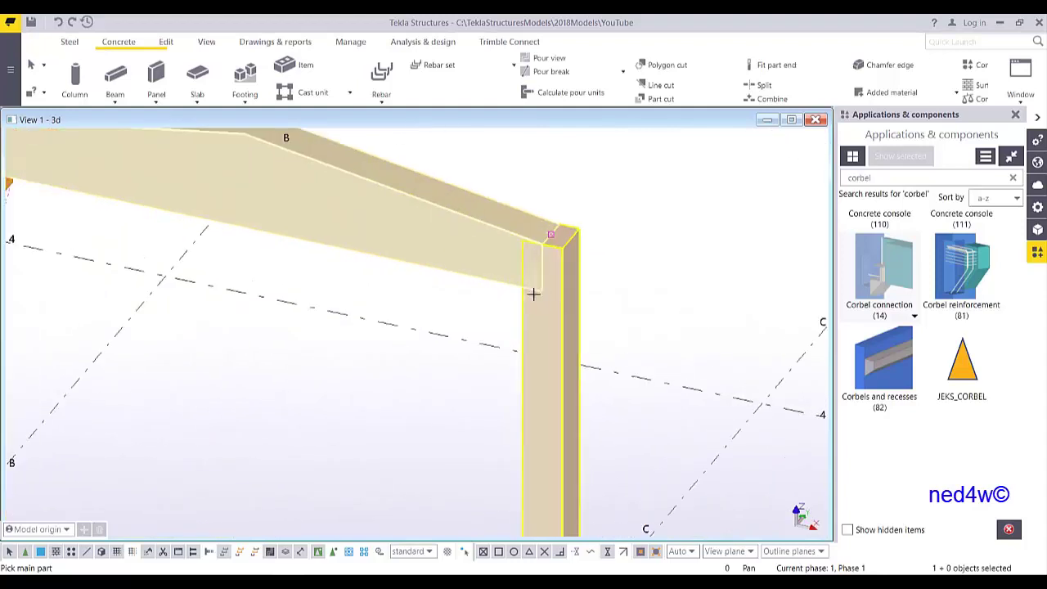
click(546, 319)
click(506, 267)
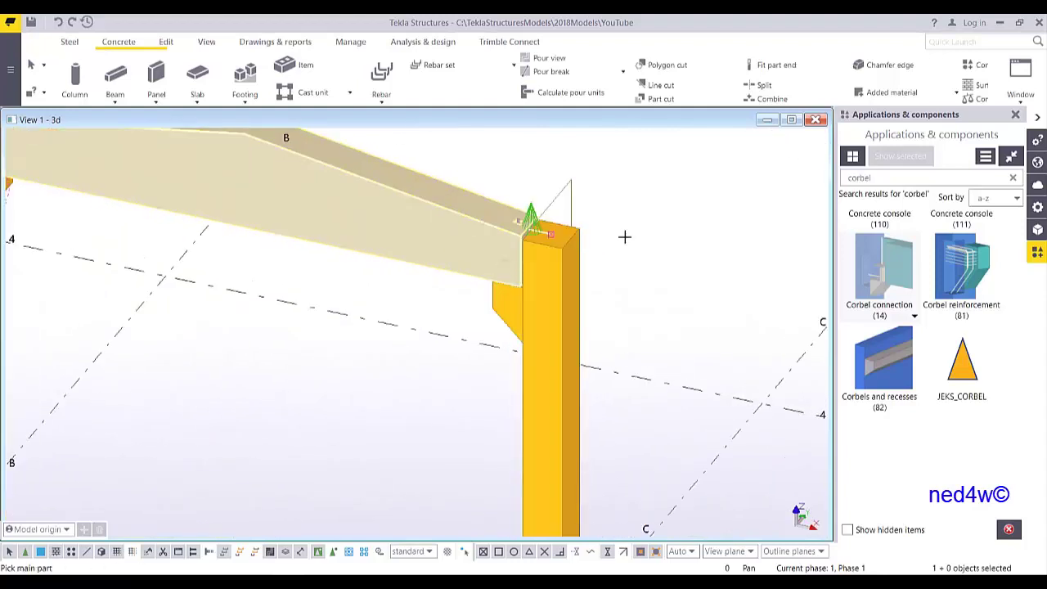
right_click(631, 234)
click(649, 237)
- Make the parts transparent around the corbel connection at grid B-3 and modify its corbel to the rectangular, flat-bottomed shape
scroll(495, 321, up, 2)
scroll(495, 322, down, 5)
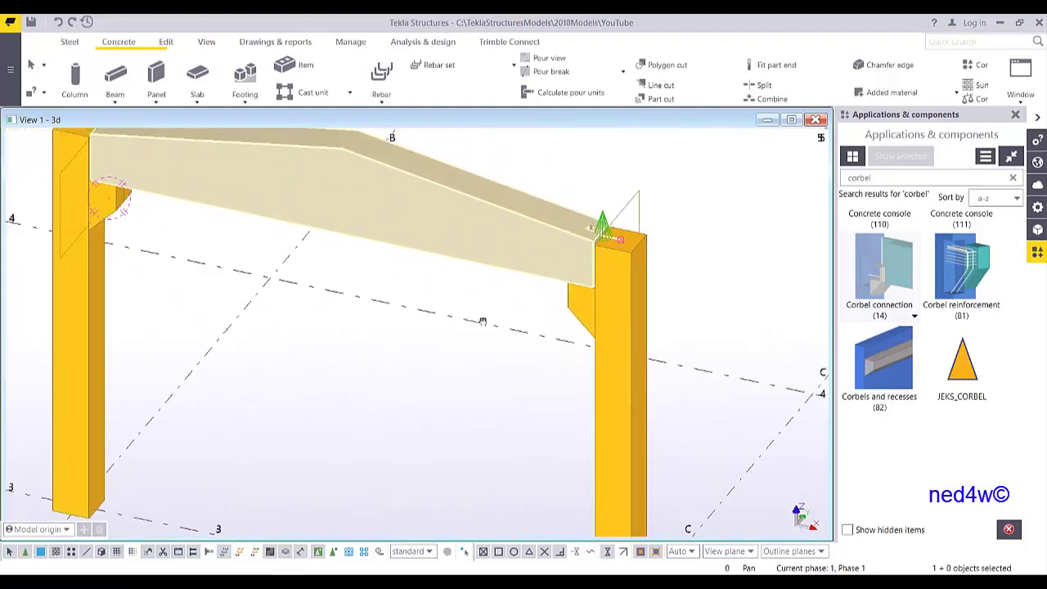
scroll(304, 304, up, 5)
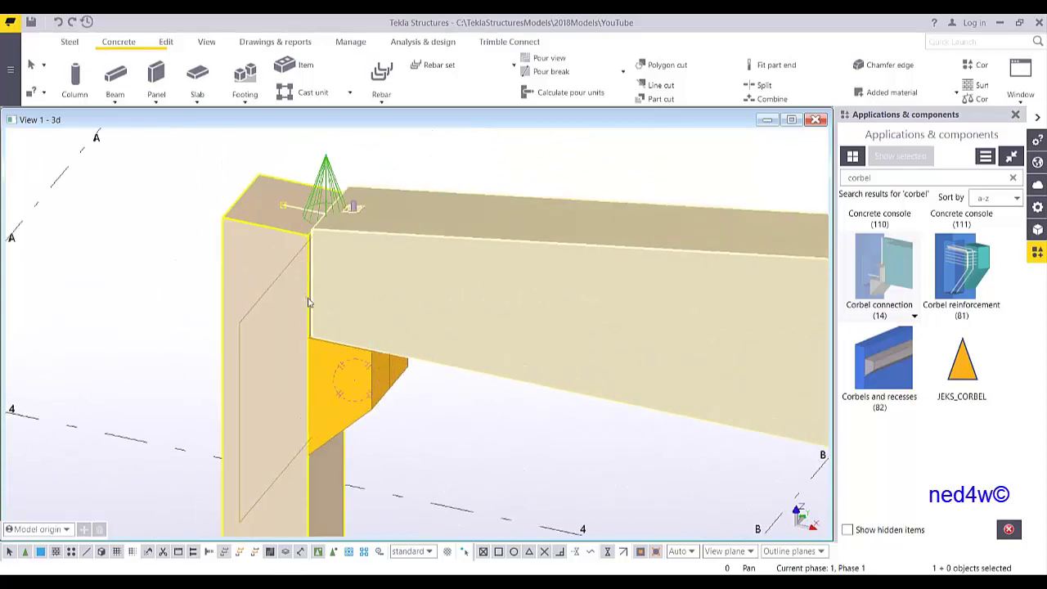
click(309, 303)
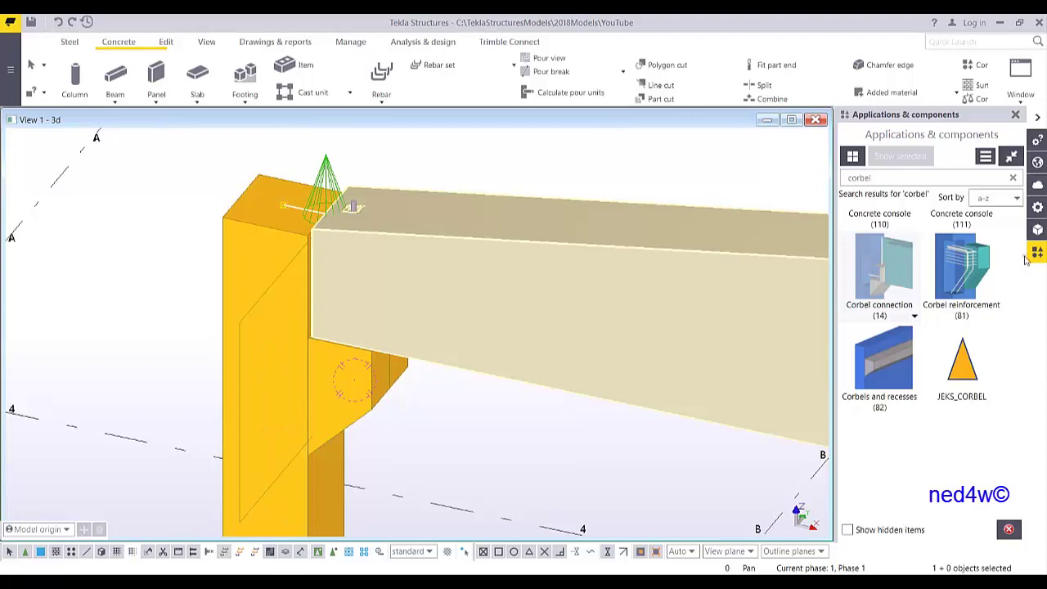
click(948, 280)
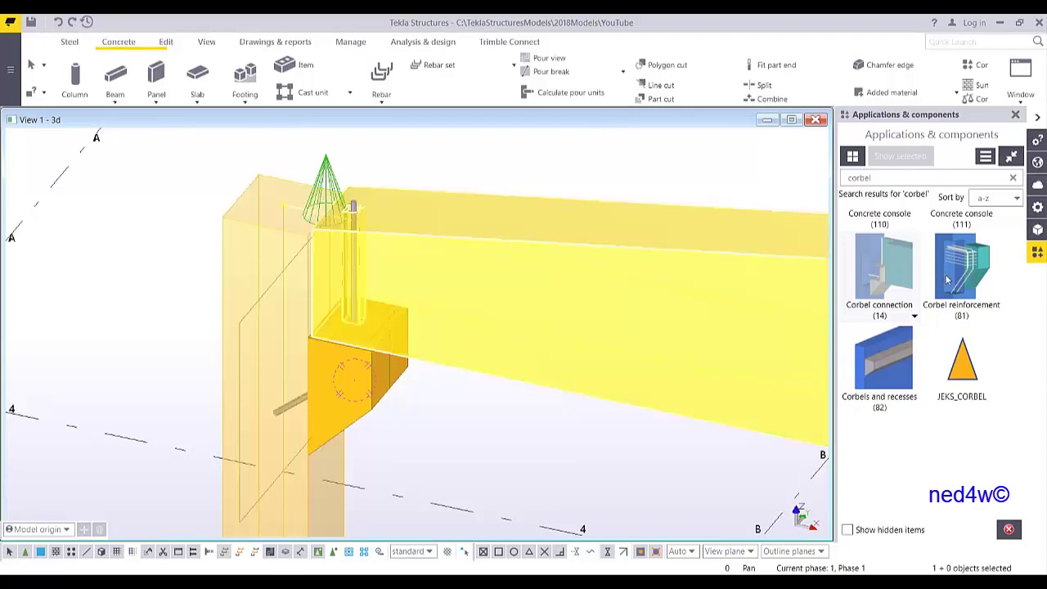
ctrl+middle_drag(507, 325, 349, 418)
double_click(349, 418)
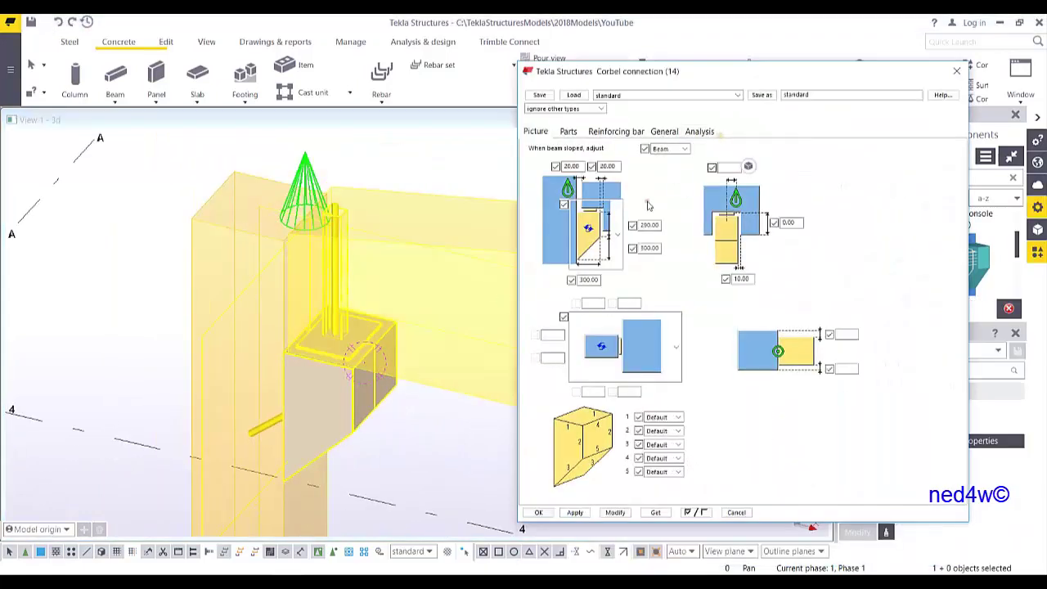
click(605, 238)
click(595, 446)
click(616, 513)
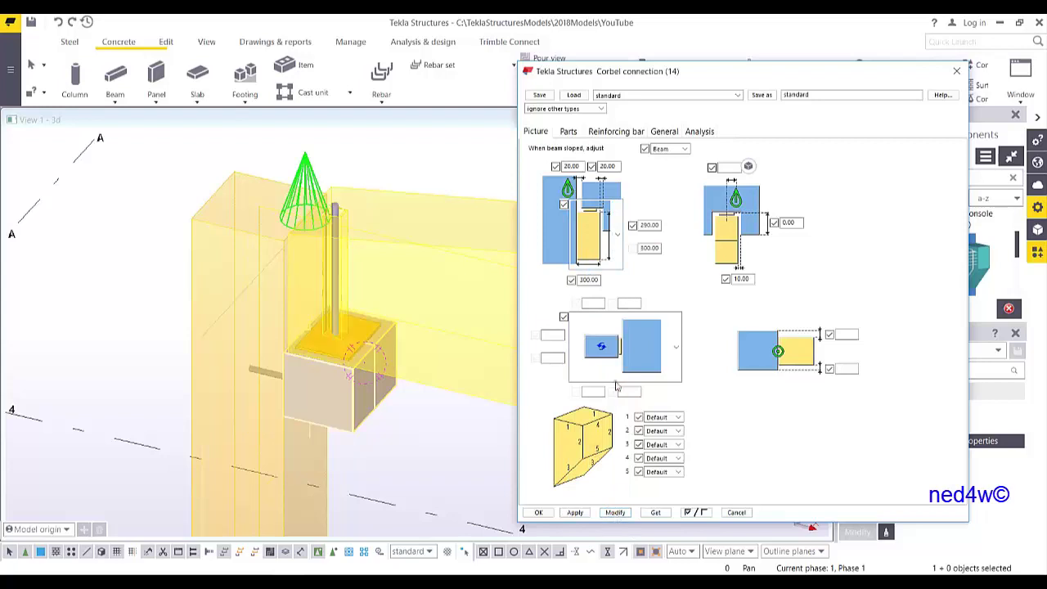
- Set the corbel height to 400 mm and the depth of the beam recess over the corbel to 200 mm, and close the connection properties
double_click(652, 227)
click(616, 512)
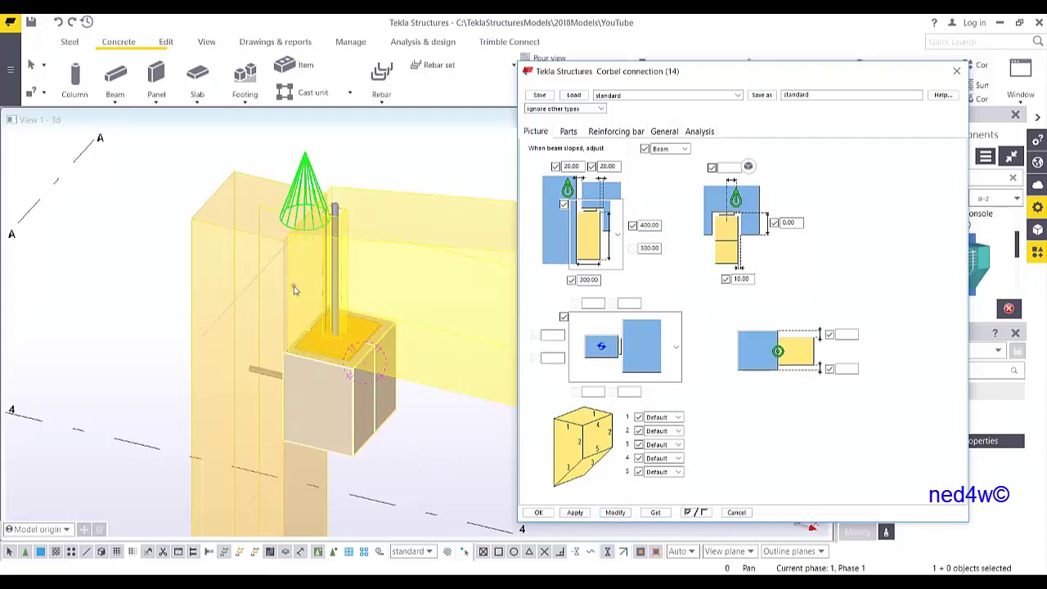
double_click(798, 222)
text(200)
click(615, 512)
ctrl+middle_drag(401, 420, 512, 198)
click(957, 71)
scroll(420, 421, up, 5)
ctrl+middle_drag(434, 337, 395, 399)
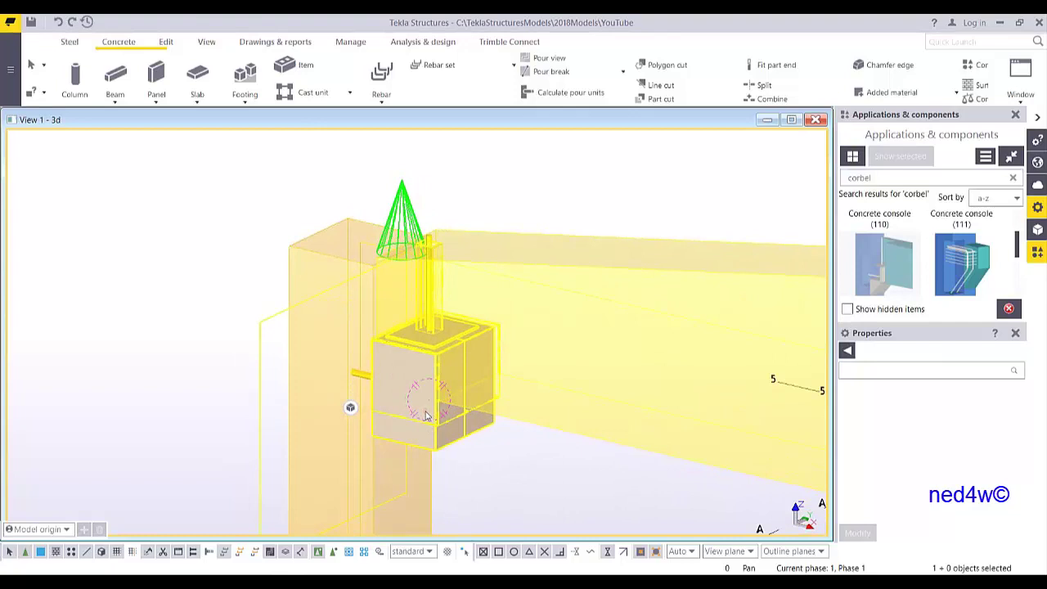
click(391, 399)
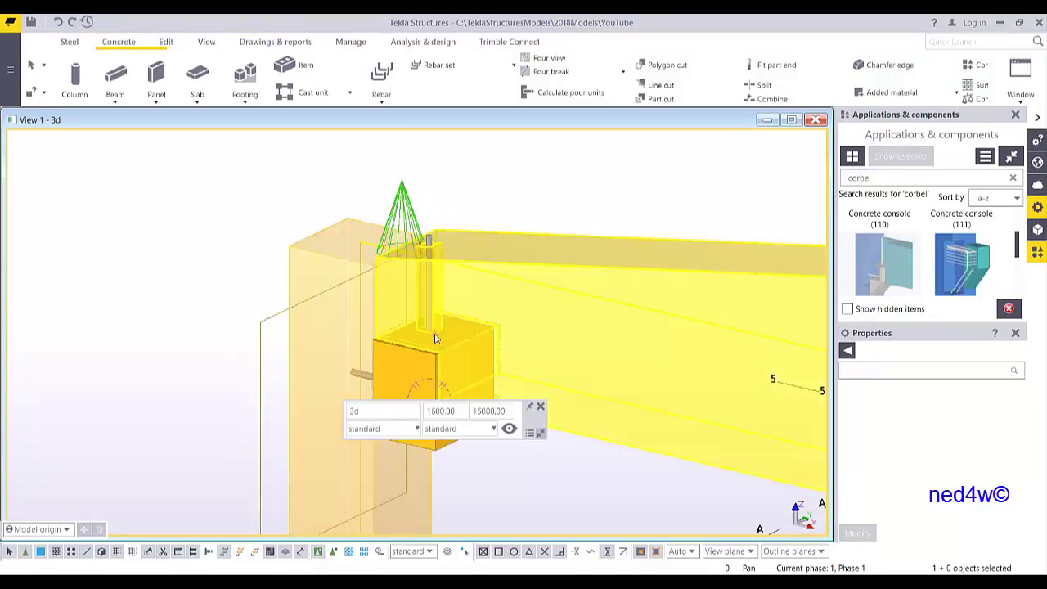
middle_drag(503, 480, 483, 473)
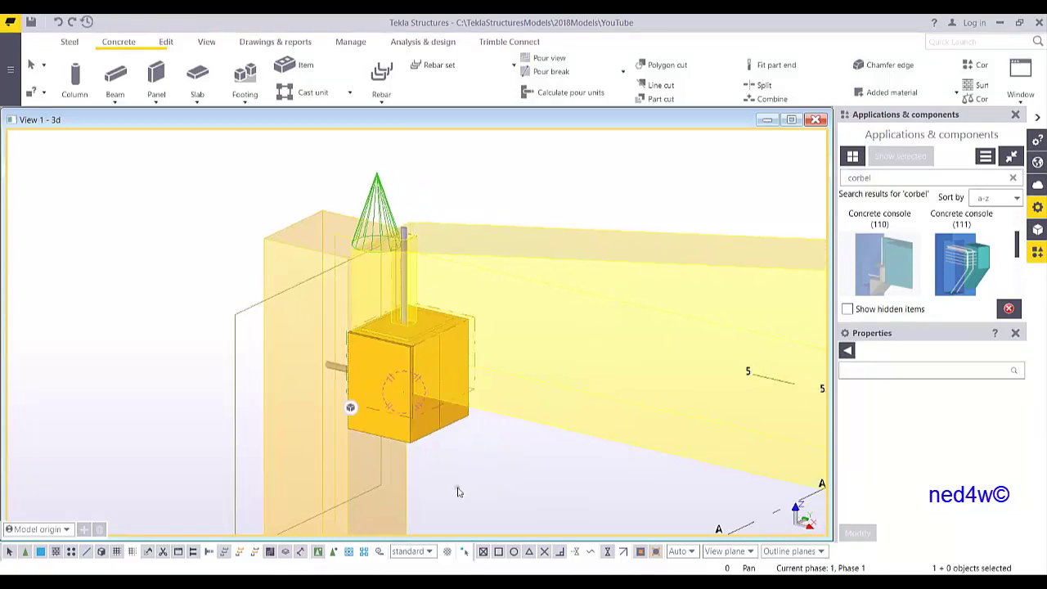